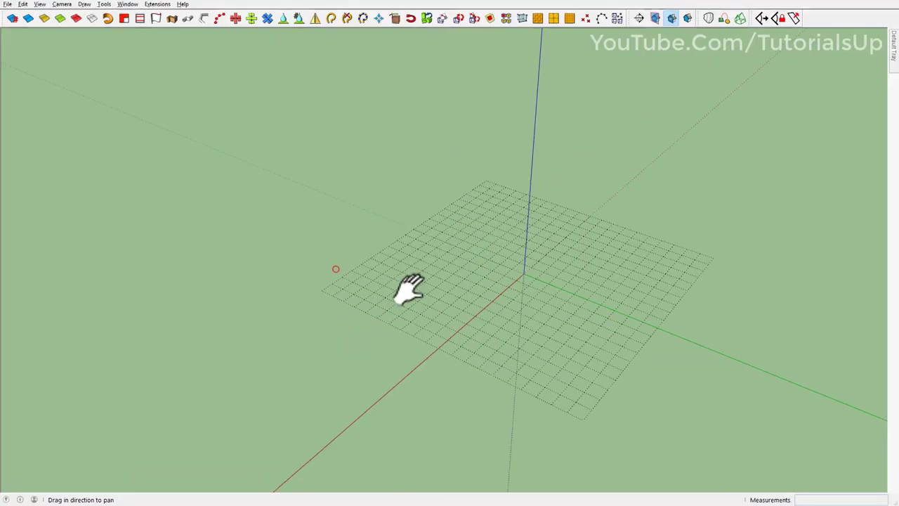
- Draw a 2-point arc on the ground and offset it 0.02 into a thin curved face
mouse_move(412, 287)
shift+middle_down()
mouse_move(317, 288)
mouse_move(304, 166)
shift+middle_up()
key(a)
click(307, 283)
click(339, 300)
click(309, 181)
scroll(300, 186, up, 3)
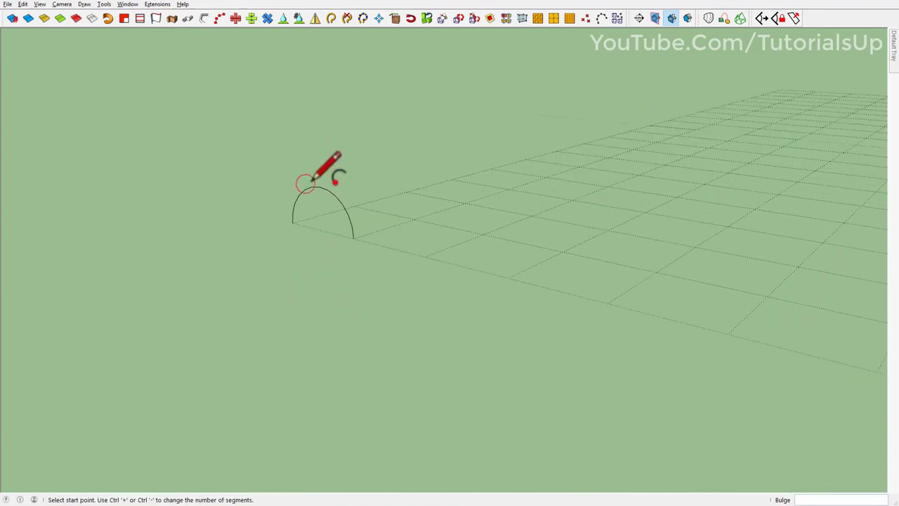
scroll(292, 240, up, 3)
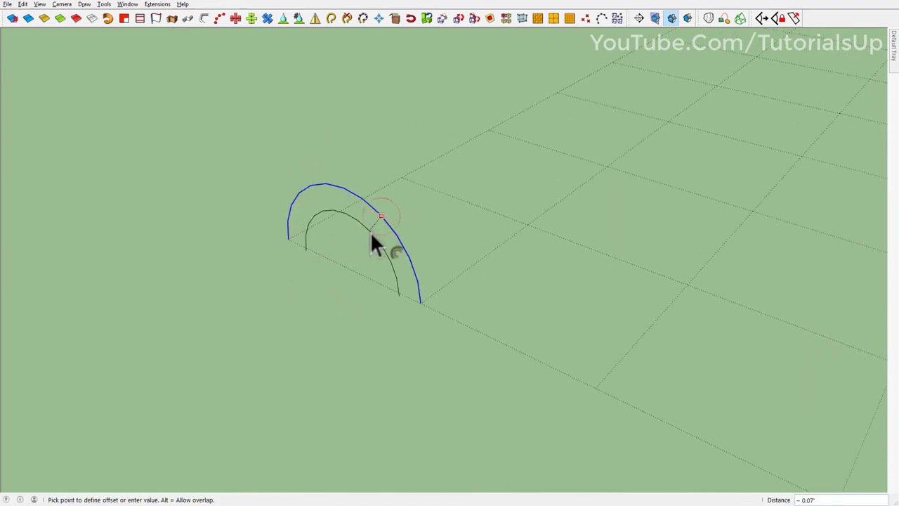
text(0.02)
key(Return)
- Close the arc ends with lines, push/pull the face into a long tile, and taper one end with Scale
key(l)
click(419, 302)
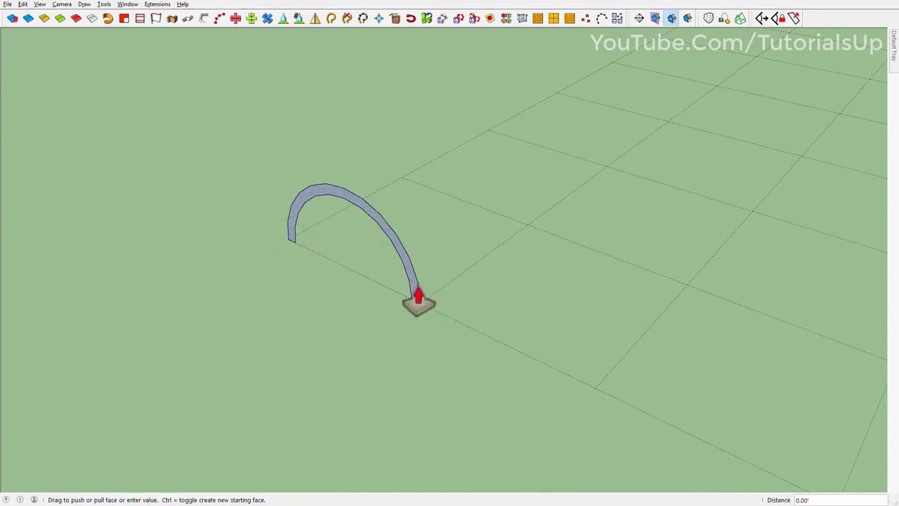
drag(418, 289, 665, 186)
scroll(393, 239, up, 2)
key(s)
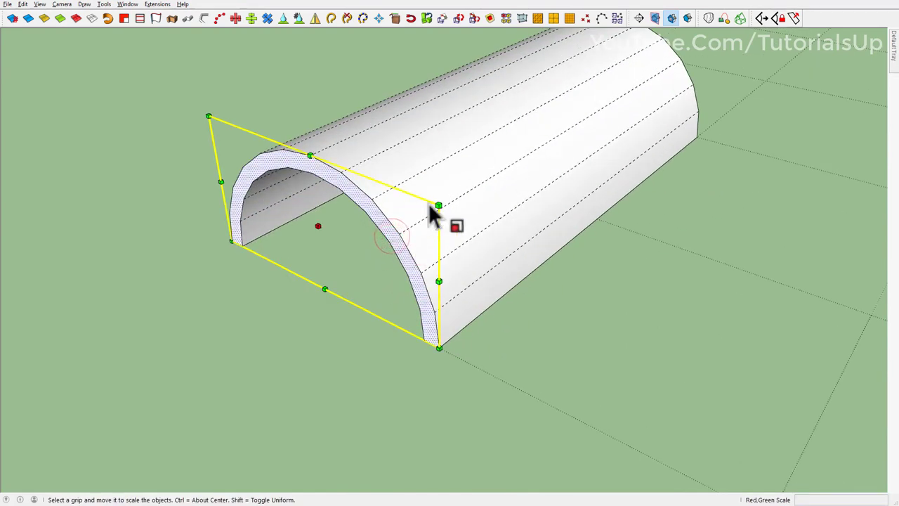
drag(431, 209, 419, 215)
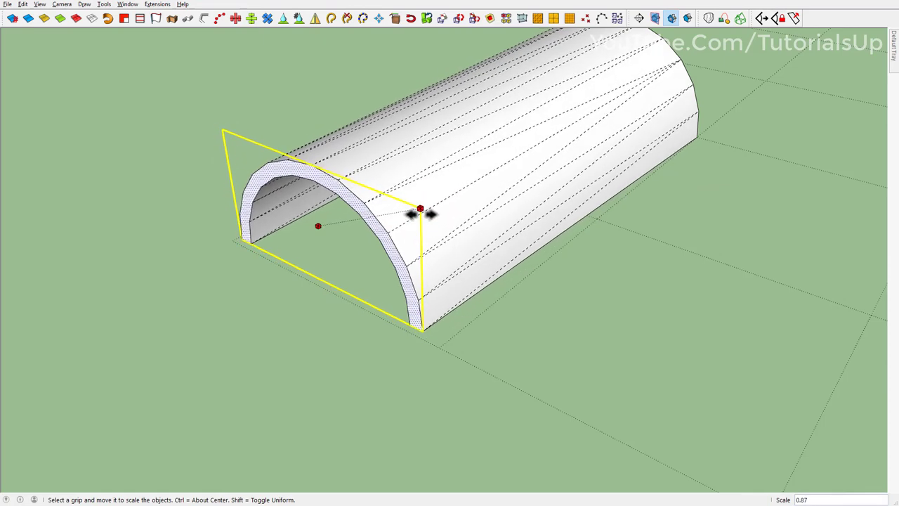
key(space)
click(423, 331)
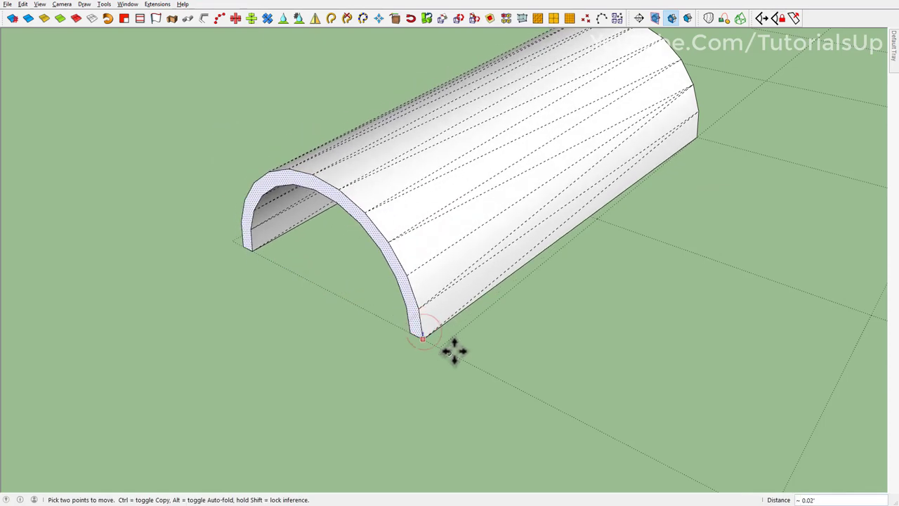
- Select all of the tile's geometry and make it a component
shift+middle_drag(488, 193, 399, 252)
click(400, 252)
double_click(400, 252)
right_click(399, 252)
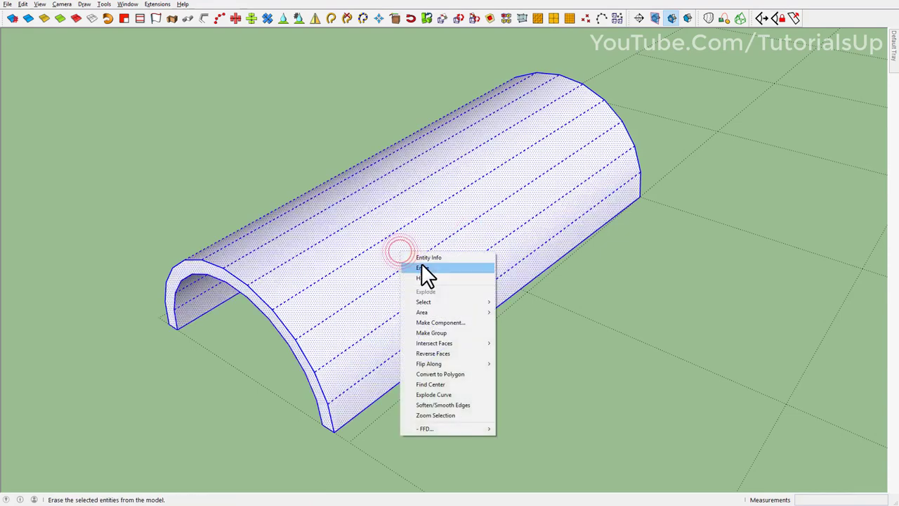
click(461, 322)
click(475, 323)
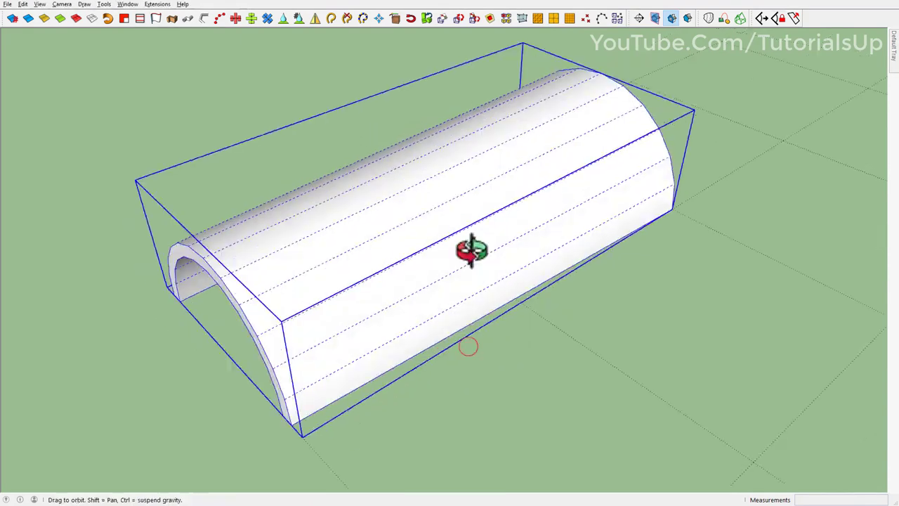
middle_drag(474, 324, 251, 235)
scroll(239, 228, down, 2)
- Copy the tile along its length so the copy overlaps the narrow end
key(m)
click(426, 137)
key(ctrl)
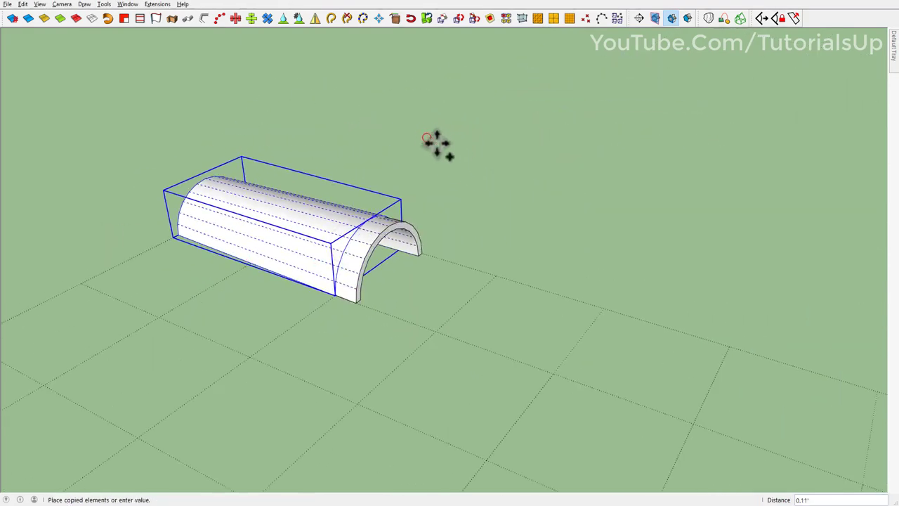
click(529, 184)
mouse_move(529, 184)
middle_down()
mouse_move(312, 330)
mouse_move(271, 281)
middle_up()
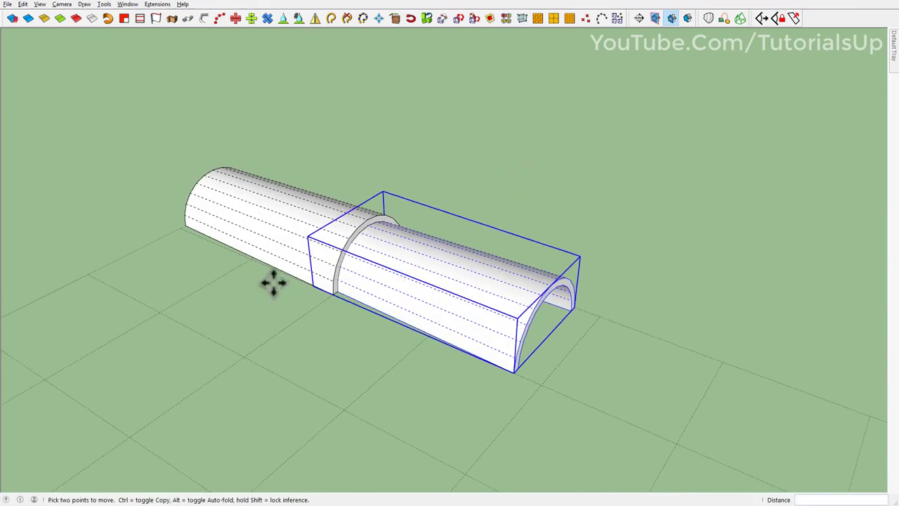
scroll(341, 221, down, 5)
scroll(341, 228, down, 2)
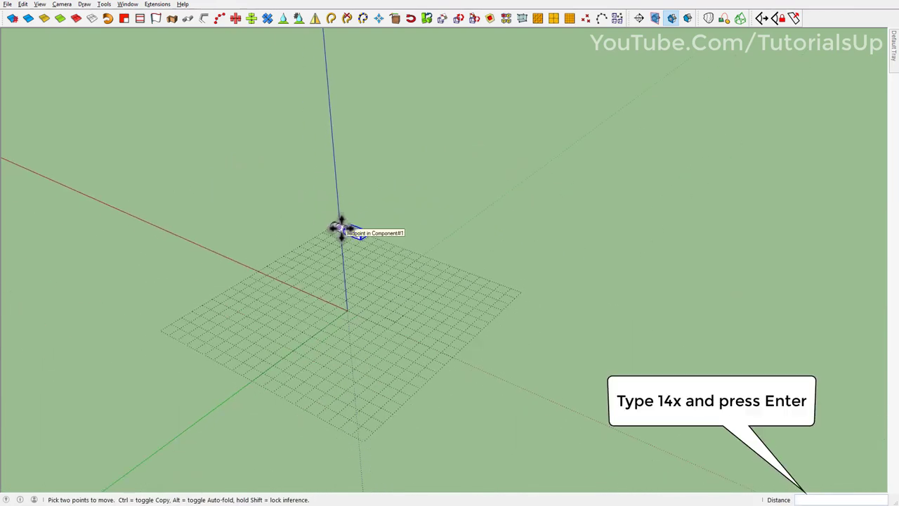
- Array 14 overlapping tile copies into a row and group it
key(Return)
middle_drag(340, 227, 541, 301)
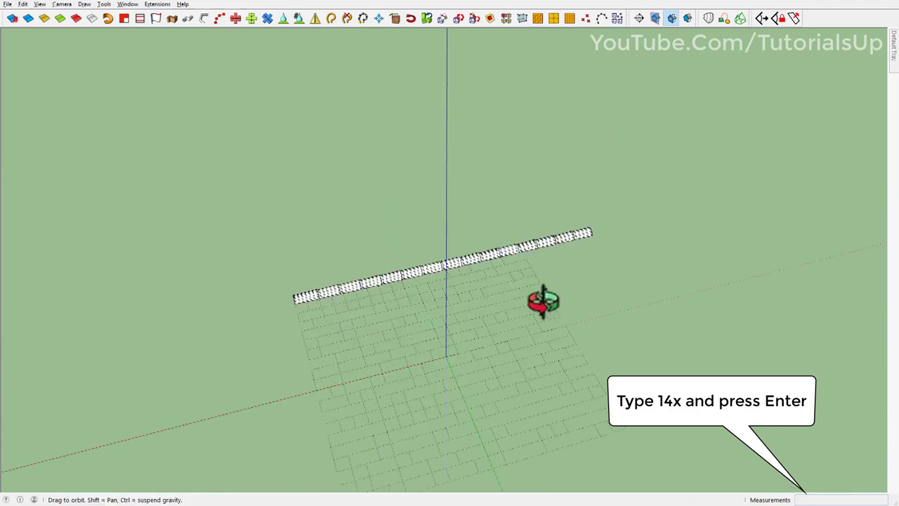
key(space)
middle_drag(531, 415, 315, 151)
scroll(454, 337, up, 3)
right_click(371, 273)
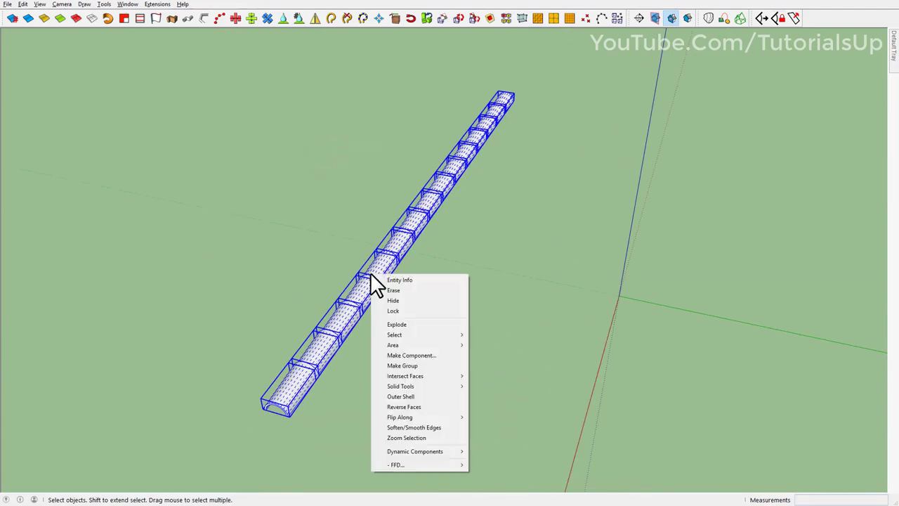
click(428, 367)
mouse_move(427, 364)
middle_down()
mouse_move(310, 370)
mouse_move(317, 375)
middle_up()
- Copy the row beside it, flip the copy upside down with Scale, and widen it
key(m)
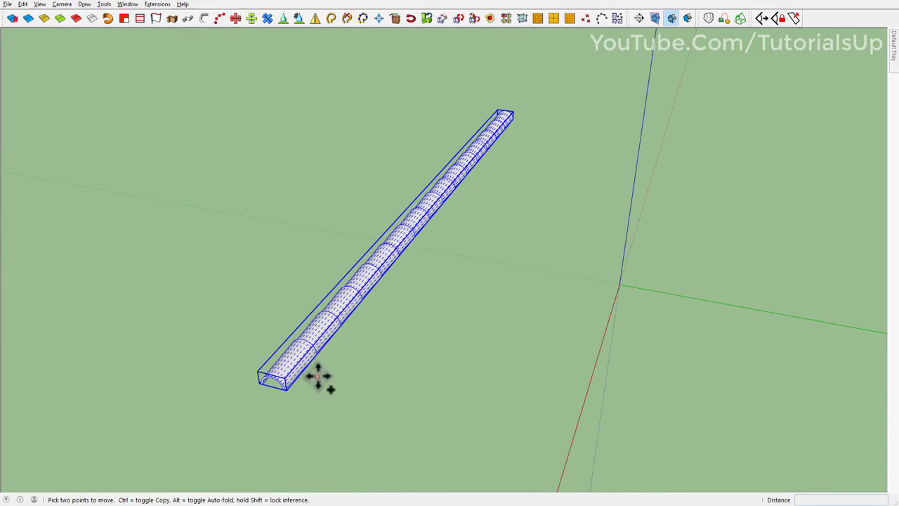
key(ctrl)
click(317, 375)
click(351, 387)
key(s)
click(452, 204)
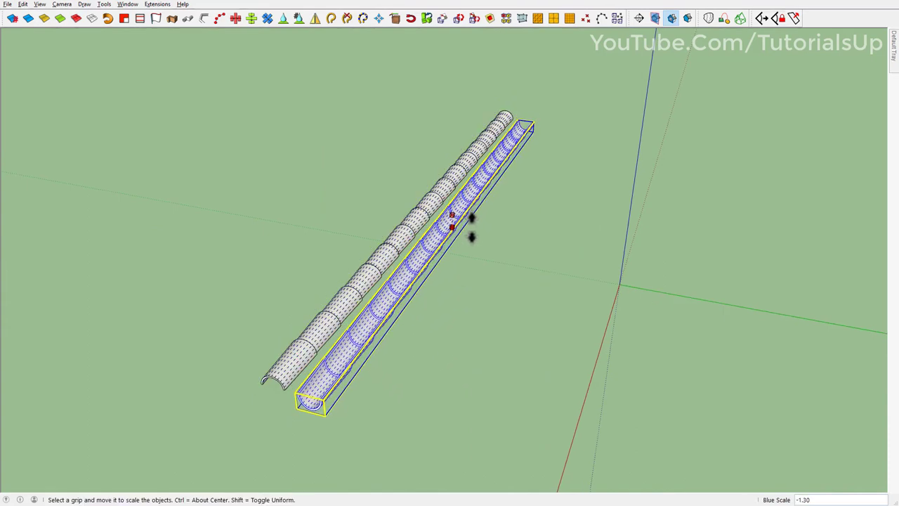
click(531, 124)
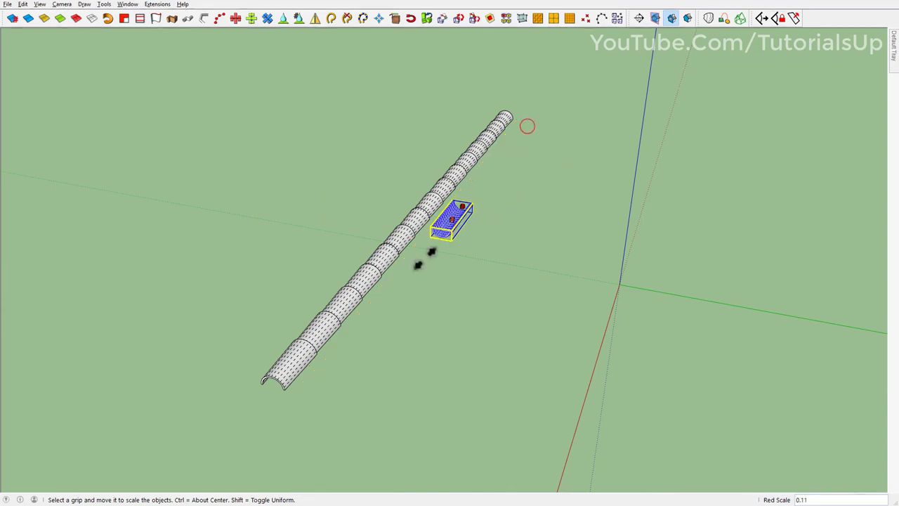
shift+middle_drag(340, 401, 315, 342)
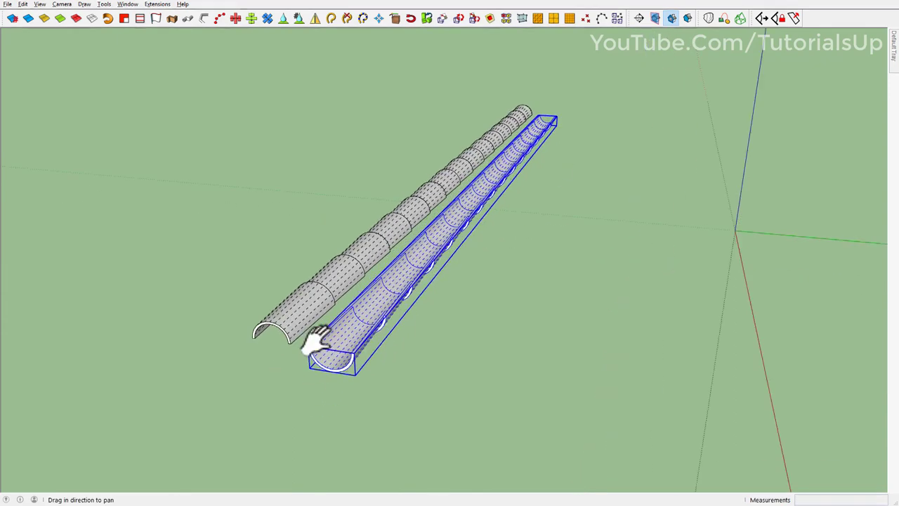
scroll(315, 342, up, 5)
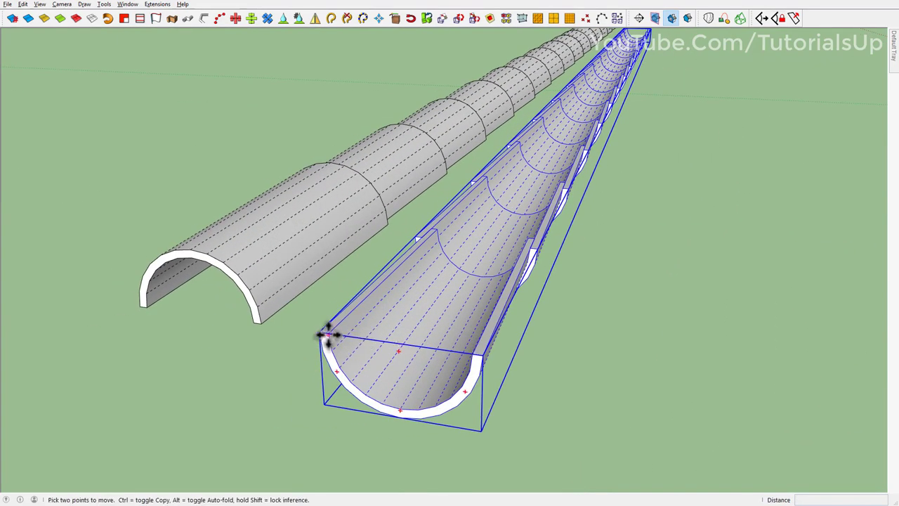
- Tuck the flipped channel row under the cap row and select both rows
click(328, 335)
click(259, 281)
key(ctrl+a)
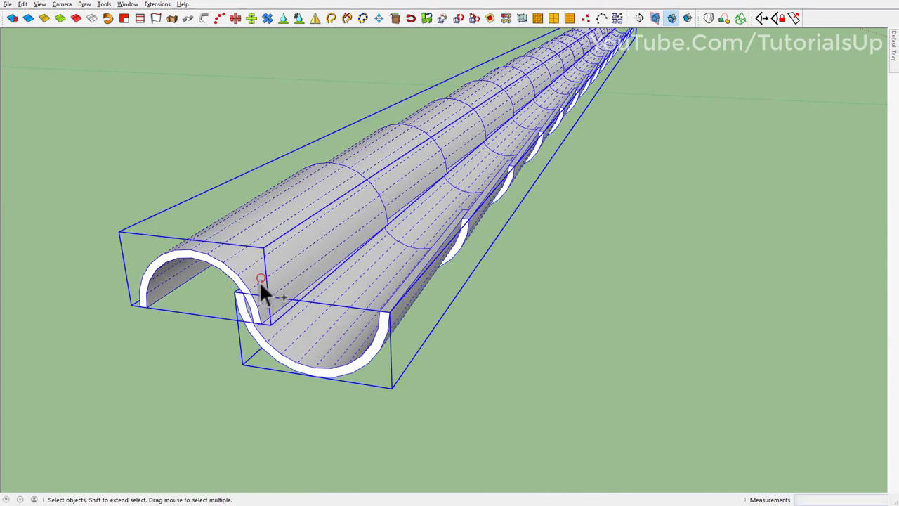
- Copy the row pair sideways and enter an x20 array count
key(m)
scroll(200, 288, up, 3)
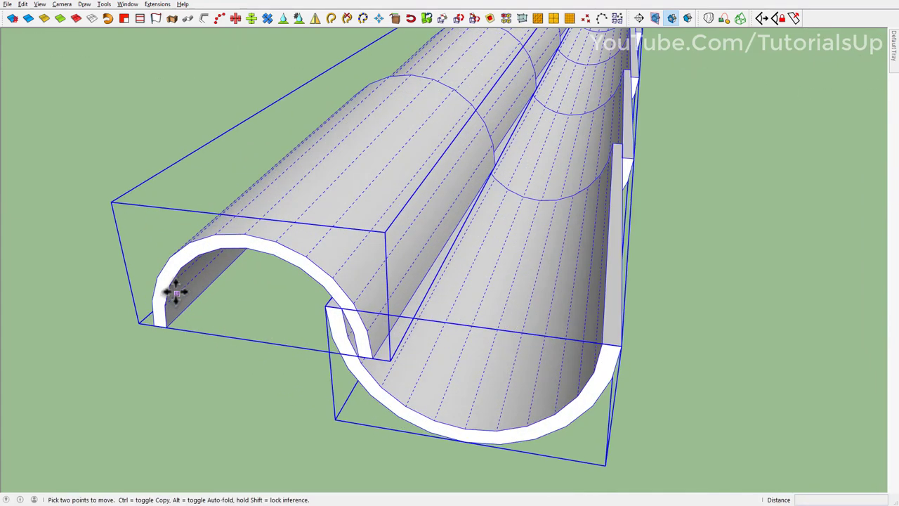
key(ctrl)
click(171, 284)
click(587, 347)
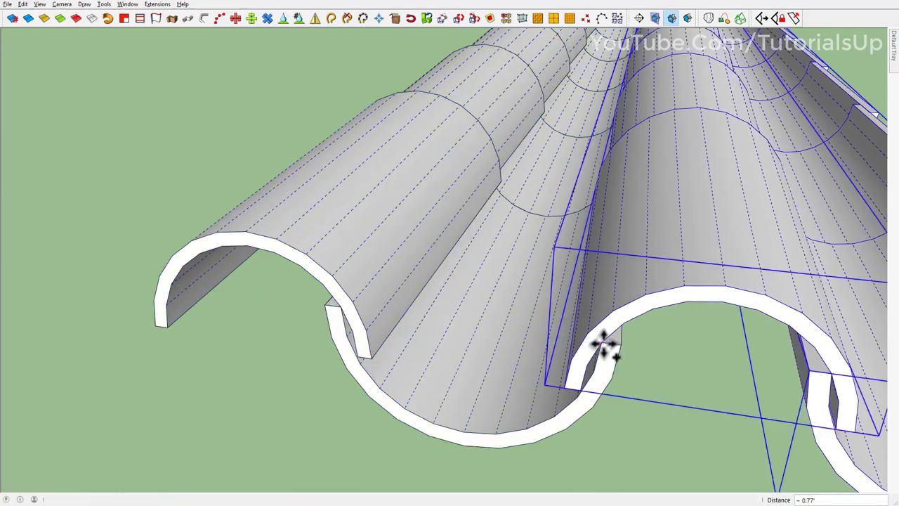
text(x20)
key(Return)
scroll(341, 306, down, 5)
scroll(340, 307, down, 5)
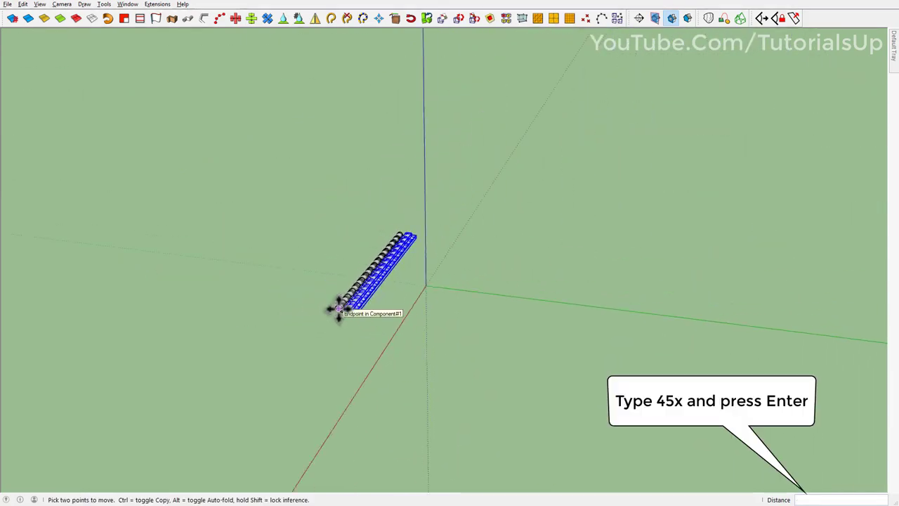
- Commit the 45-copy array of row pairs and group the whole tile field into one sheet
key(Return)
mouse_move(337, 307)
middle_down()
mouse_move(341, 391)
mouse_move(658, 344)
mouse_move(488, 274)
middle_up()
scroll(592, 357, up, 5)
middle_drag(592, 357, 498, 304)
scroll(498, 295, down, 5)
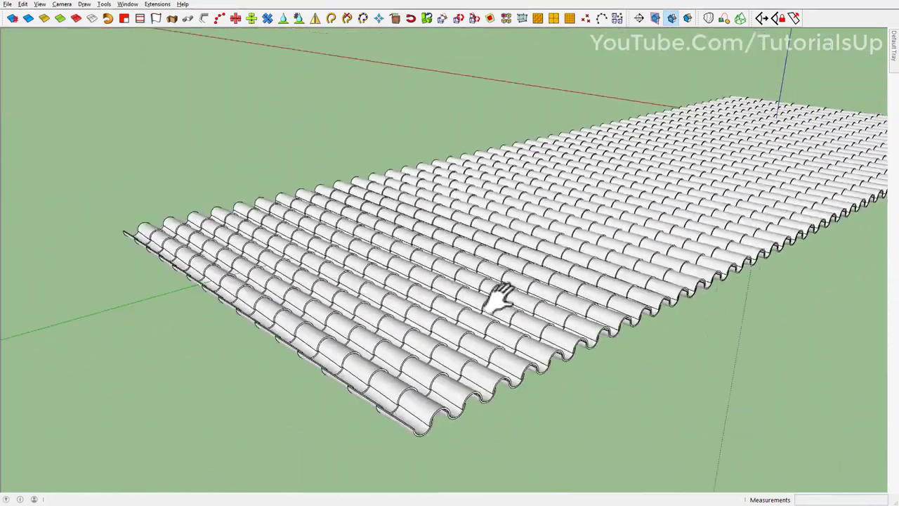
scroll(498, 295, down, 3)
drag(194, 138, 846, 334)
shift+middle_drag(847, 334, 602, 237)
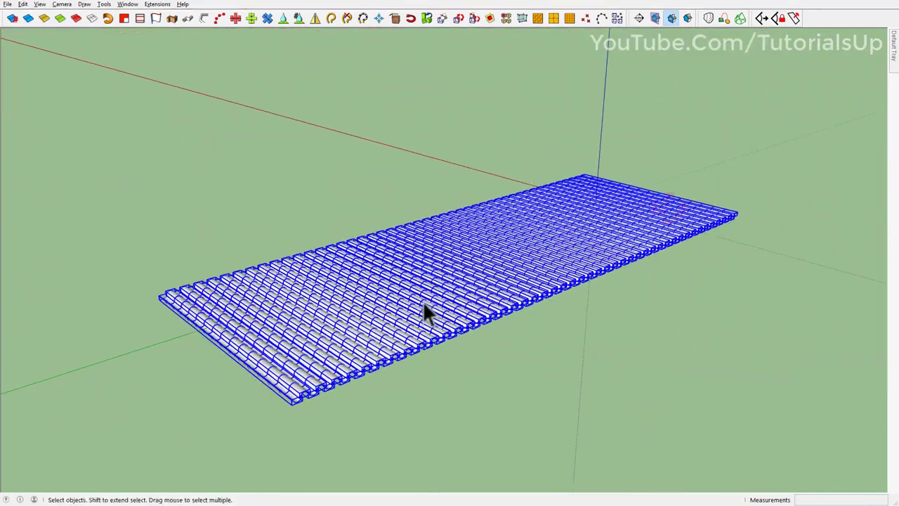
right_click(387, 304)
click(422, 394)
- Draw a 15 by 30 rectangle beside the tile sheet and pull it up into a box
mouse_move(339, 363)
middle_down()
mouse_move(361, 366)
mouse_move(437, 297)
mouse_move(526, 313)
mouse_move(506, 365)
mouse_move(492, 357)
middle_up()
scroll(632, 317, up, 3)
mouse_move(632, 316)
middle_down()
mouse_move(274, 299)
mouse_move(517, 267)
mouse_move(634, 353)
middle_up()
scroll(546, 385, down, 3)
mouse_move(545, 386)
middle_down()
mouse_move(575, 245)
mouse_move(444, 307)
middle_up()
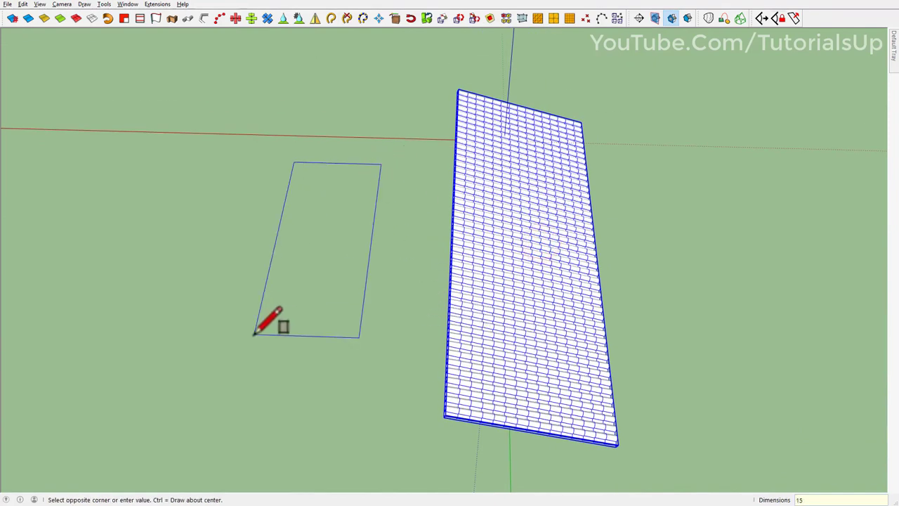
text(0)
key(Return)
mouse_move(163, 282)
middle_down()
mouse_move(197, 321)
mouse_move(286, 287)
middle_up()
key(p)
mouse_move(281, 321)
mouse_down()
mouse_move(243, 285)
mouse_move(247, 268)
mouse_up()
key(space)
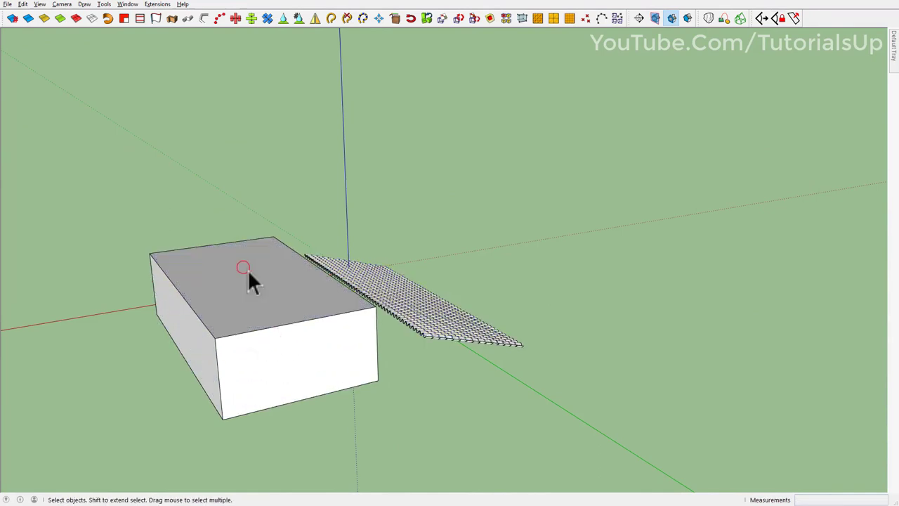
click(167, 8)
mouse_move(190, 25)
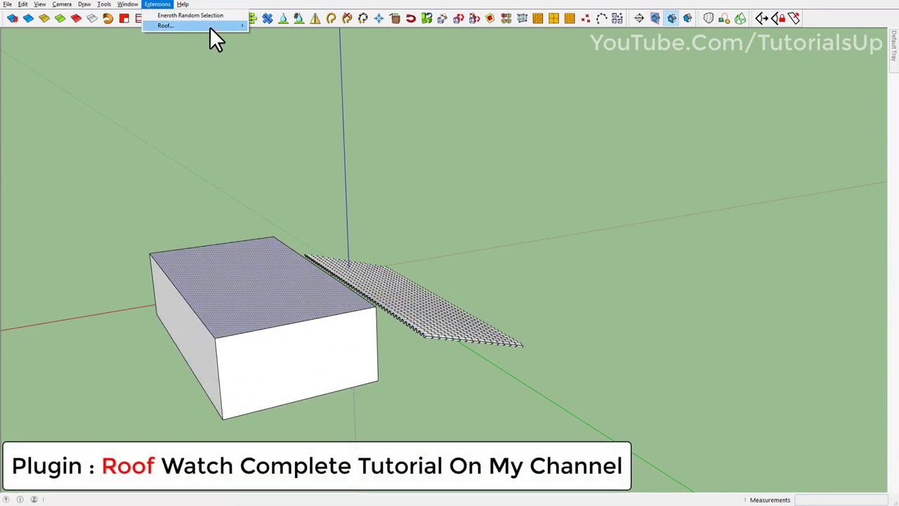
- Generate a Hipped Roof at 1:2 slope with fascia and soffit, then delete the block's walls
click(367, 25)
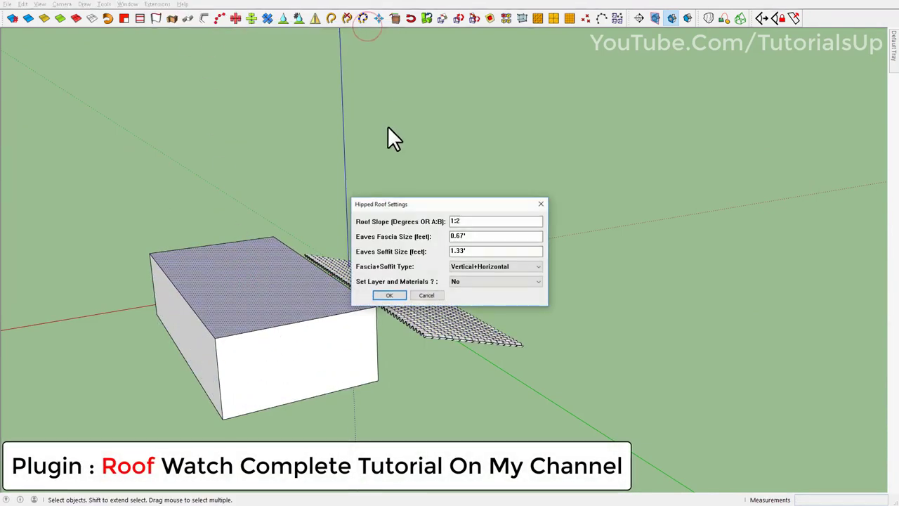
click(388, 294)
middle_drag(397, 292, 260, 328)
click(226, 325)
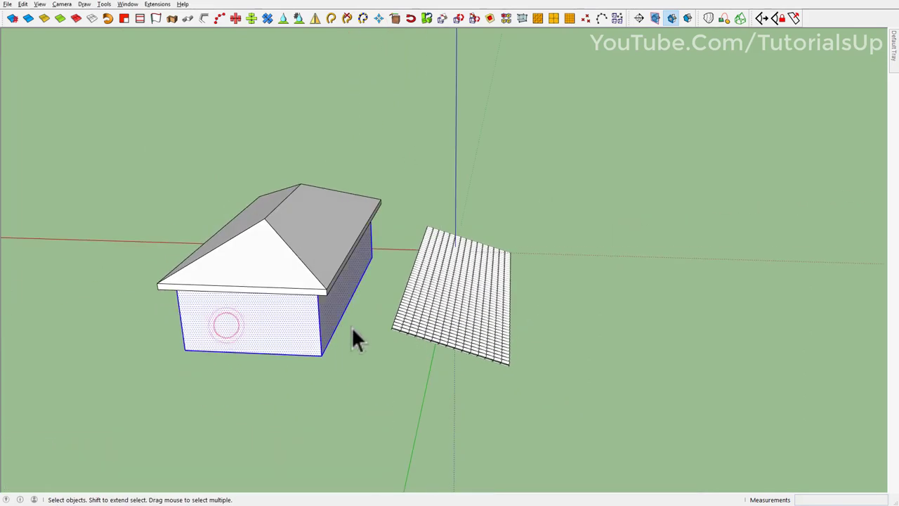
key(Delete)
mouse_move(440, 305)
middle_down()
mouse_move(391, 311)
mouse_move(403, 365)
mouse_move(326, 355)
middle_up()
- Copy the tile sheet onto the roof's near corner
scroll(403, 365, up, 5)
click(432, 404)
scroll(434, 413, up, 8)
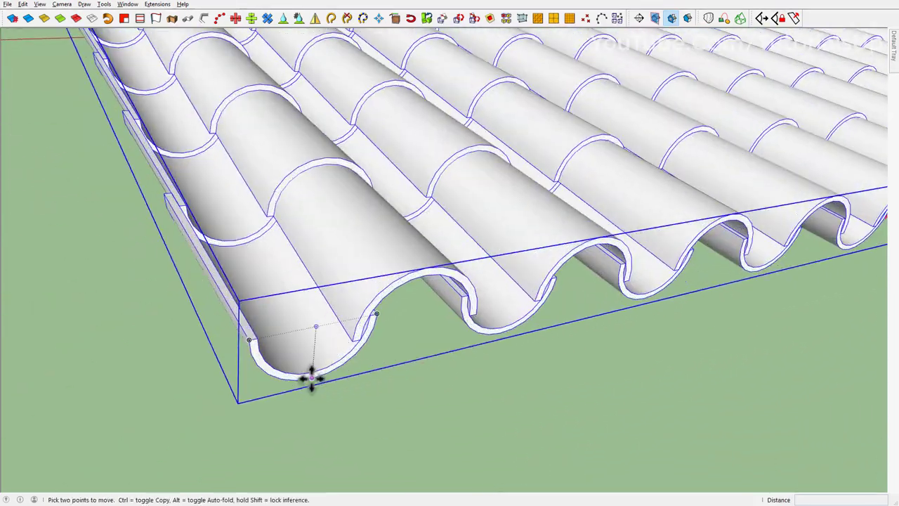
key(ctrl)
click(311, 377)
scroll(351, 327, down, 5)
scroll(316, 210, down, 5)
scroll(246, 189, up, 6)
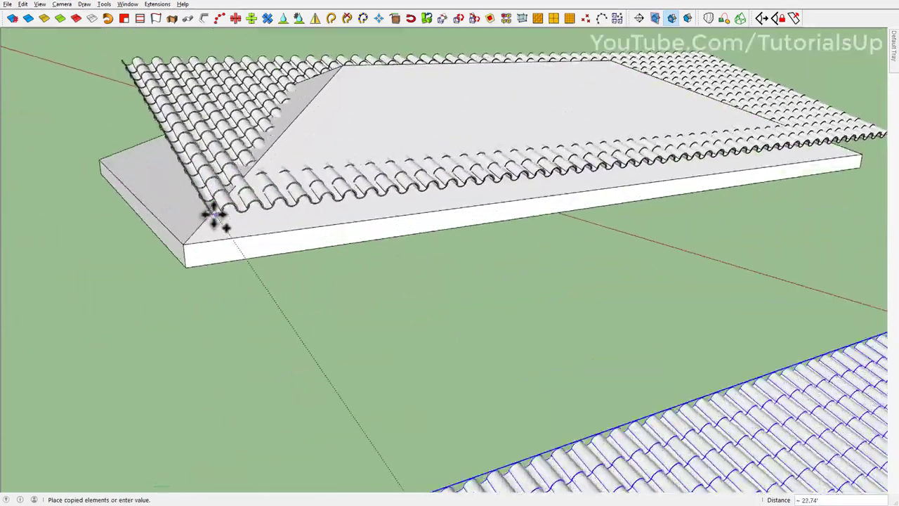
scroll(214, 217, up, 3)
click(145, 291)
- Move and rotate the tile copy so its ends line up with the eave along the slope
scroll(147, 283, up, 3)
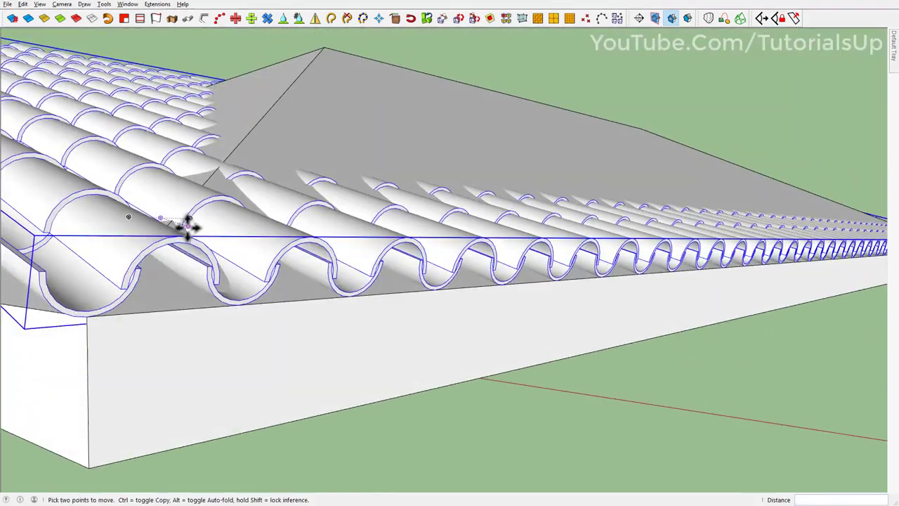
mouse_move(188, 226)
middle_down()
mouse_move(85, 361)
mouse_move(287, 277)
middle_up()
click(282, 219)
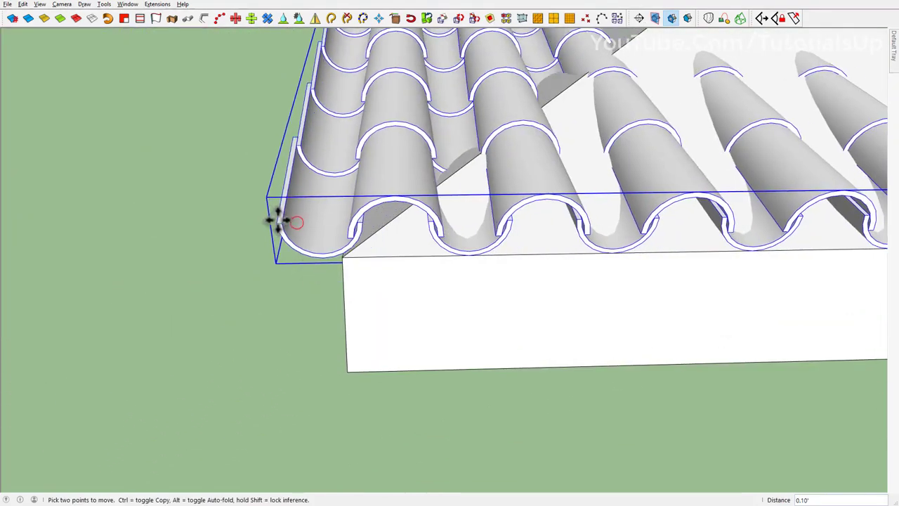
mouse_move(347, 367)
middle_down()
mouse_move(614, 166)
mouse_move(435, 251)
middle_up()
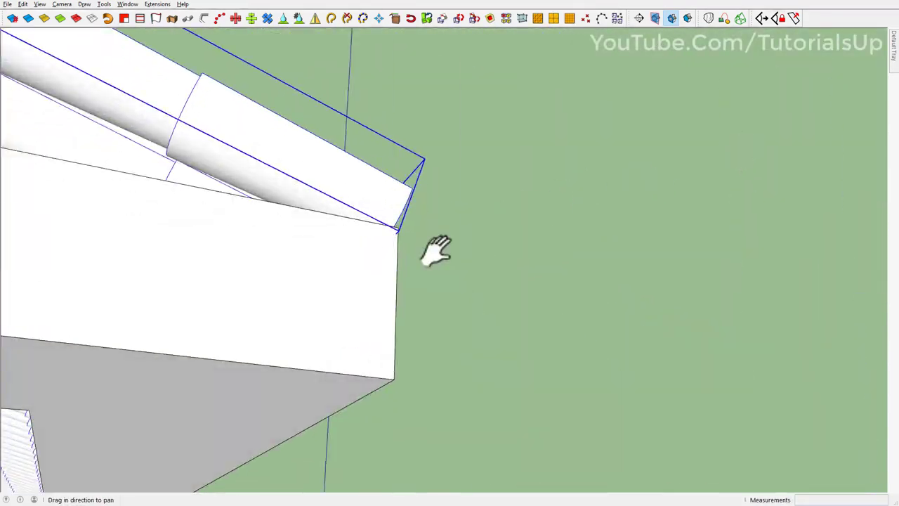
scroll(435, 250, down, 5)
scroll(287, 257, up, 3)
scroll(337, 253, up, 3)
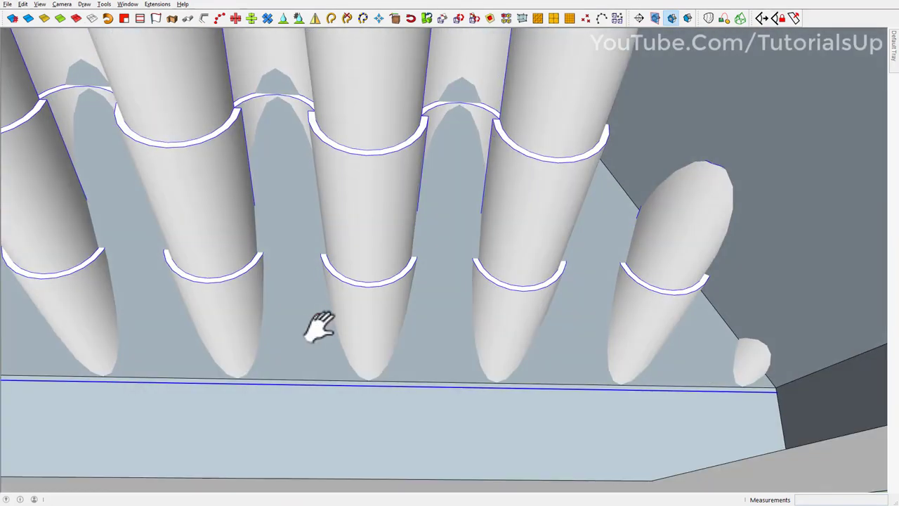
click(369, 284)
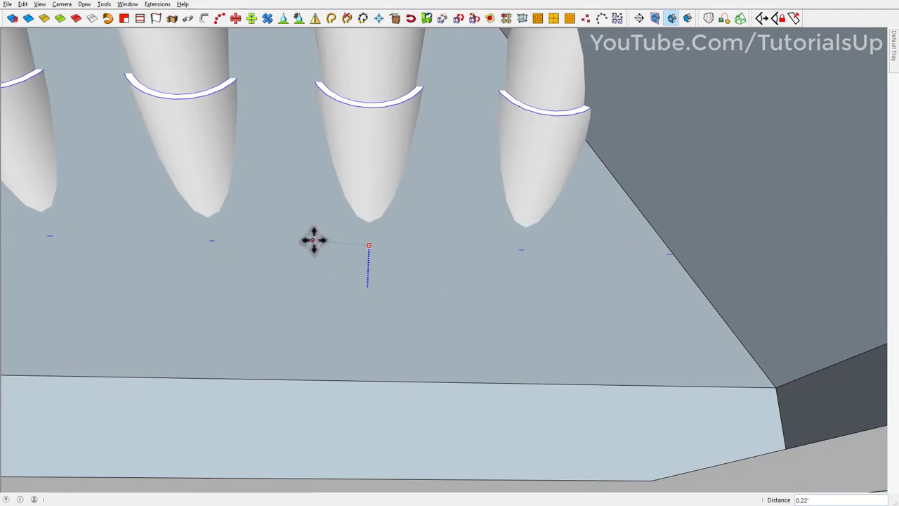
scroll(382, 285, up, 3)
shift+middle_drag(382, 284, 397, 327)
key(q)
mouse_move(363, 255)
middle_down()
mouse_move(425, 257)
mouse_move(469, 243)
mouse_move(437, 321)
middle_up()
key(l)
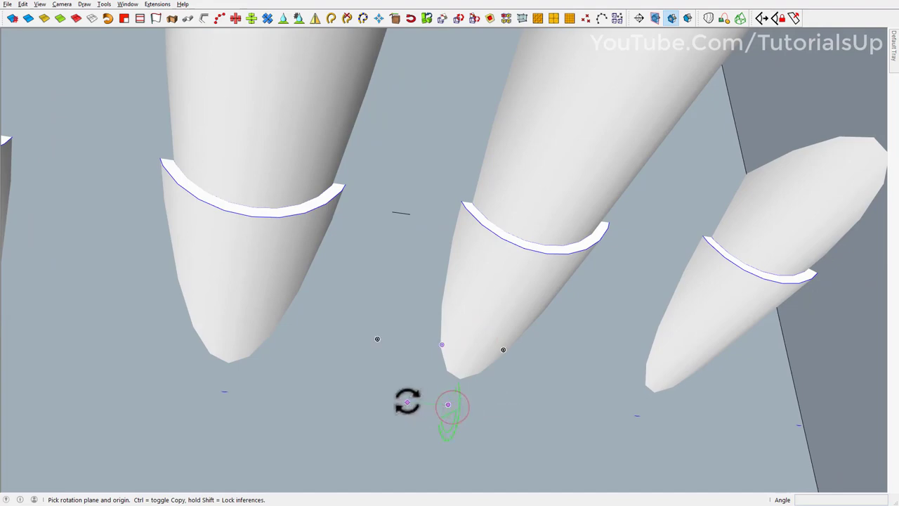
click(546, 253)
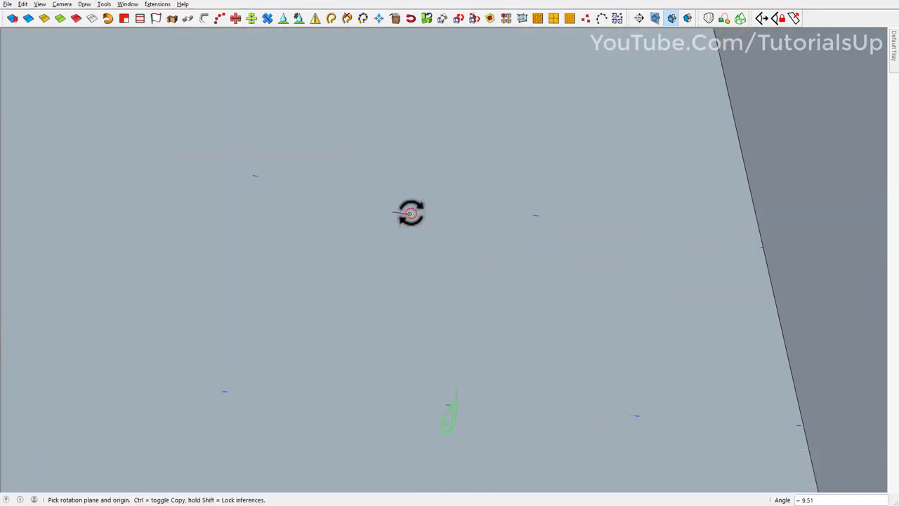
mouse_move(417, 227)
middle_down()
mouse_move(469, 267)
mouse_move(499, 273)
mouse_move(370, 234)
mouse_move(352, 367)
mouse_move(344, 297)
middle_up()
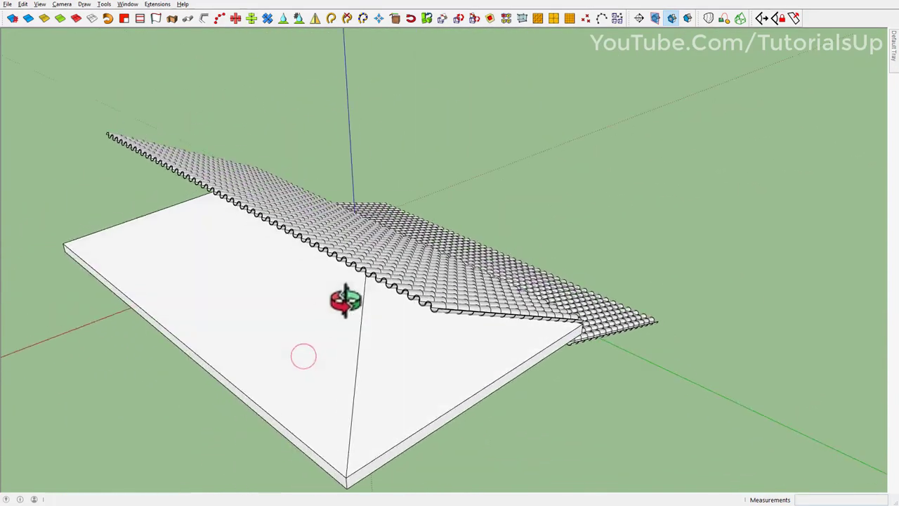
- Trace the hip lines from the roof corner up to the apex
key(space)
click(315, 305)
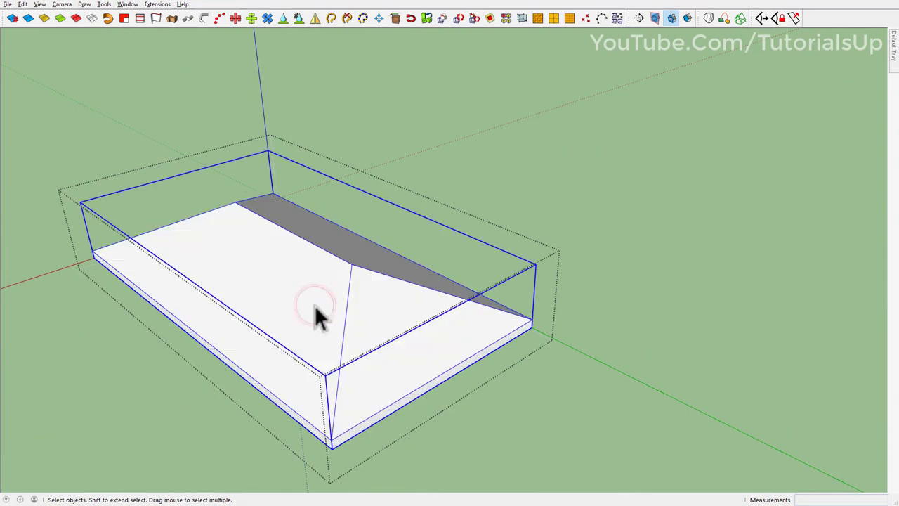
key(l)
click(352, 267)
click(349, 288)
mouse_move(349, 288)
middle_down()
mouse_move(336, 296)
mouse_move(363, 311)
middle_up()
click(331, 316)
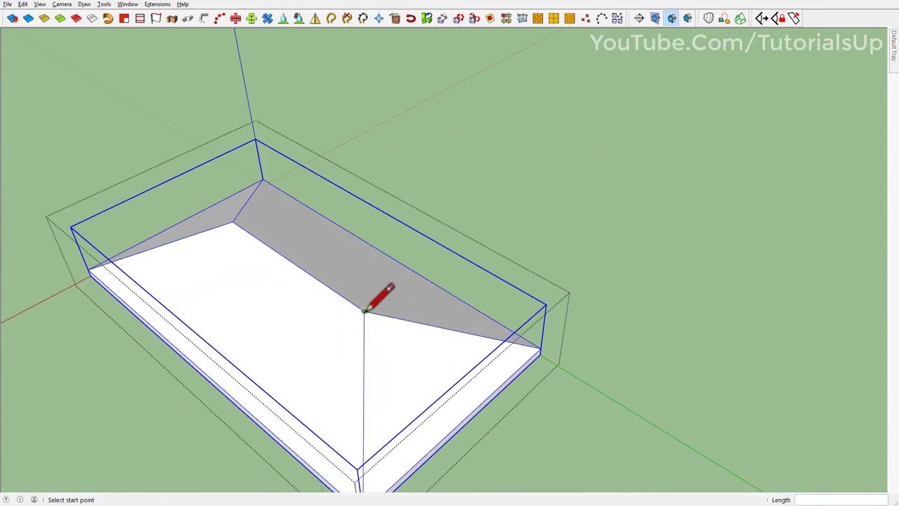
click(250, 232)
middle_drag(250, 232, 217, 261)
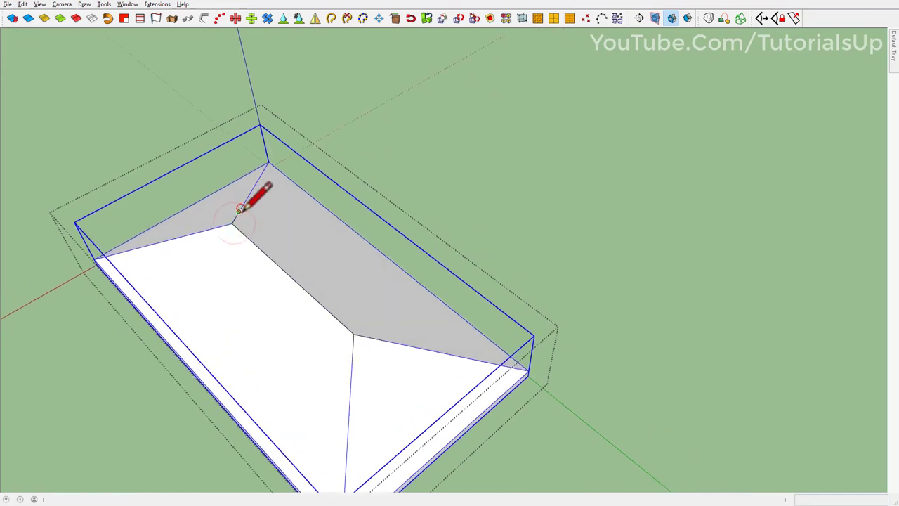
- Extrude the hip lines upward into vertical walls with JHS Powerbar's Extrude Lines
key(space)
mouse_move(246, 234)
middle_down()
mouse_move(246, 248)
mouse_move(286, 227)
middle_up()
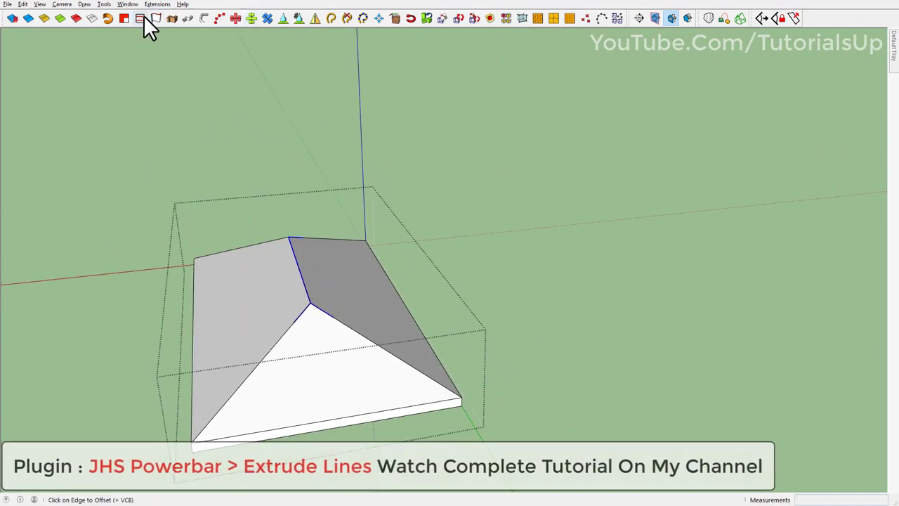
mouse_move(267, 281)
middle_down()
mouse_move(317, 309)
mouse_move(210, 265)
middle_up()
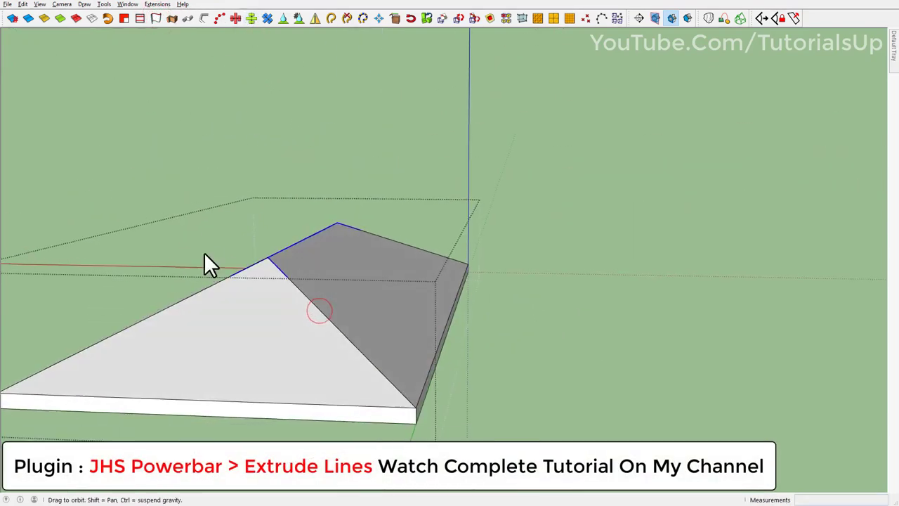
click(262, 171)
mouse_move(262, 170)
middle_down()
mouse_move(172, 335)
mouse_move(271, 260)
mouse_move(379, 278)
mouse_move(393, 267)
mouse_move(304, 282)
mouse_move(401, 305)
mouse_move(483, 275)
mouse_move(345, 261)
mouse_move(429, 266)
middle_up()
- Inside the tile group, place a section plane on the hip wall and run Zorro2's Slice Model at Section
double_click(304, 282)
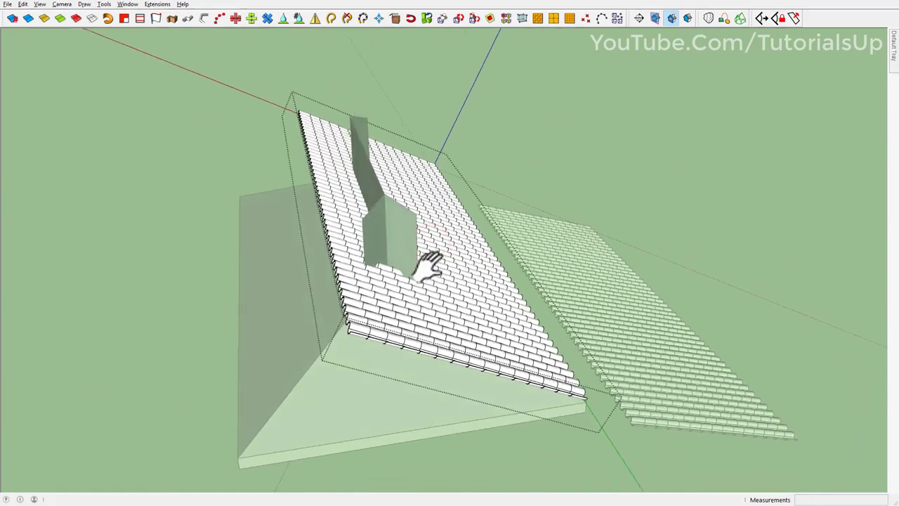
scroll(428, 265, up, 2)
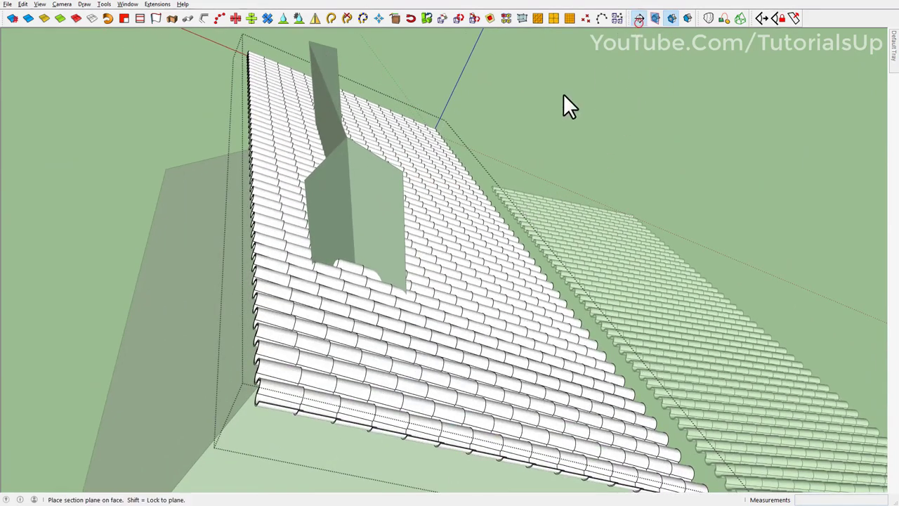
click(384, 220)
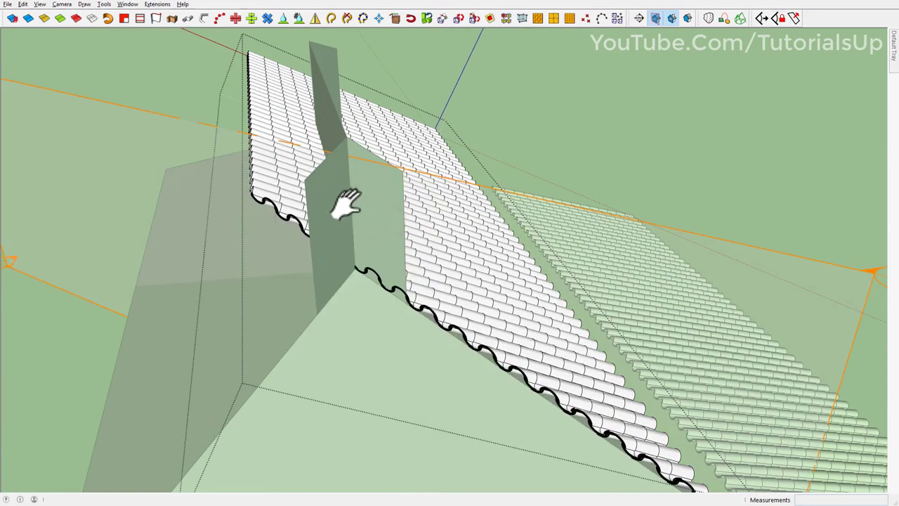
scroll(347, 203, down, 2)
mouse_move(357, 220)
shift+middle_down()
mouse_move(358, 281)
mouse_move(365, 263)
shift+middle_up()
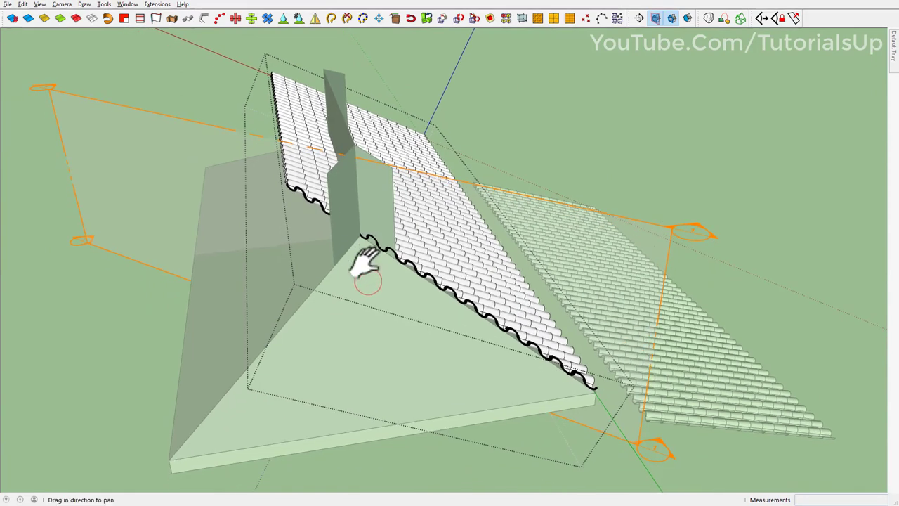
right_click(150, 163)
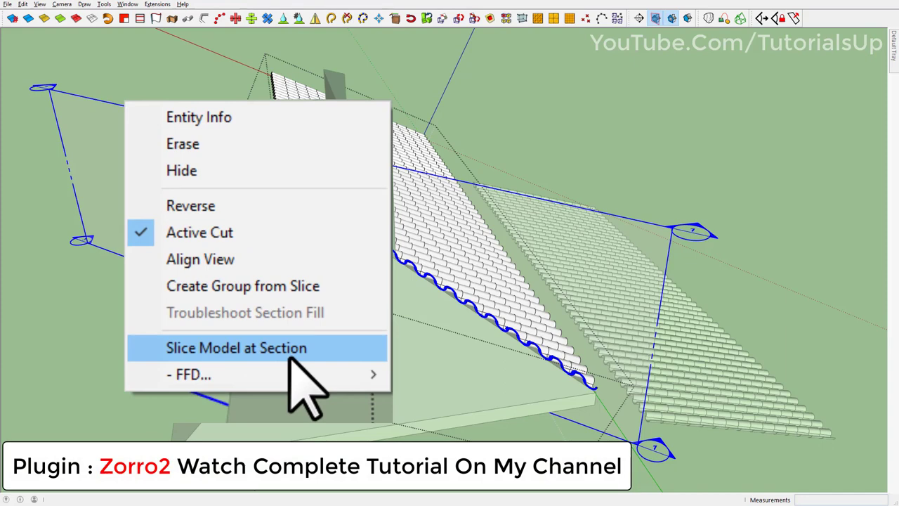
click(288, 349)
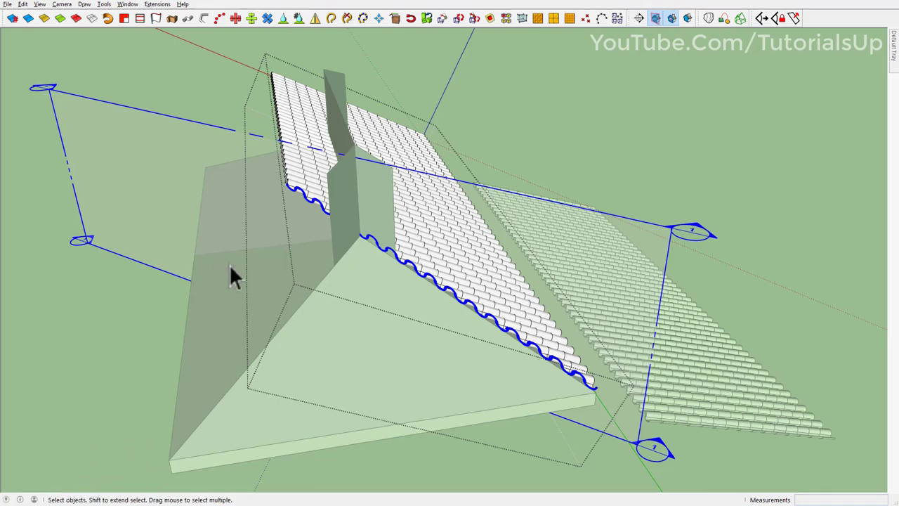
middle_drag(230, 265, 175, 215)
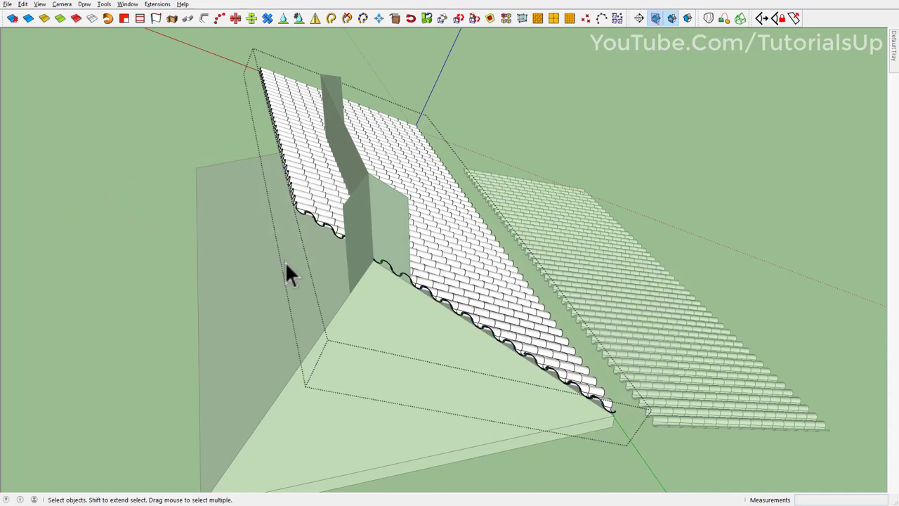
mouse_move(287, 271)
middle_down()
mouse_move(421, 243)
mouse_move(382, 285)
mouse_move(692, 28)
middle_up()
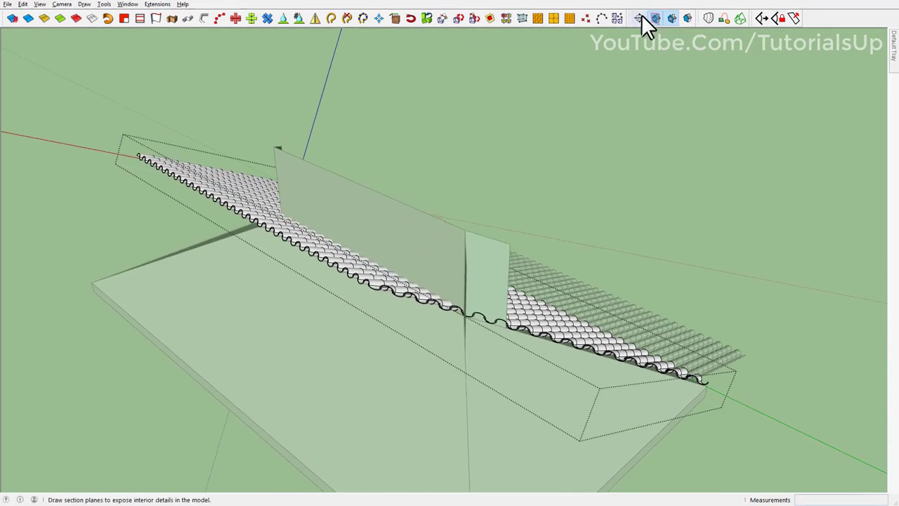
- Slice the tile sheet at the existing section plane on the first hip wall
key(space)
click(204, 141)
right_click(204, 140)
click(250, 233)
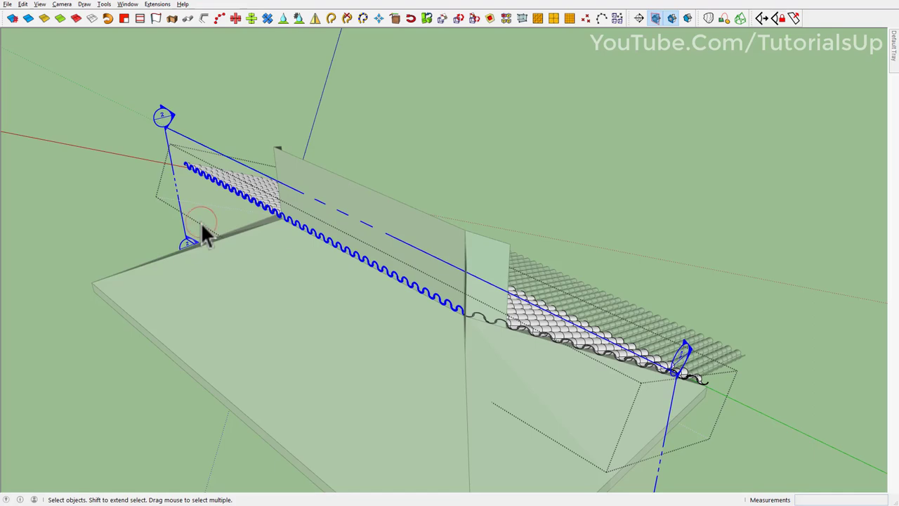
- Add a section plane on the opposite hip wall and slice the tiles there
middle_drag(202, 235, 524, 323)
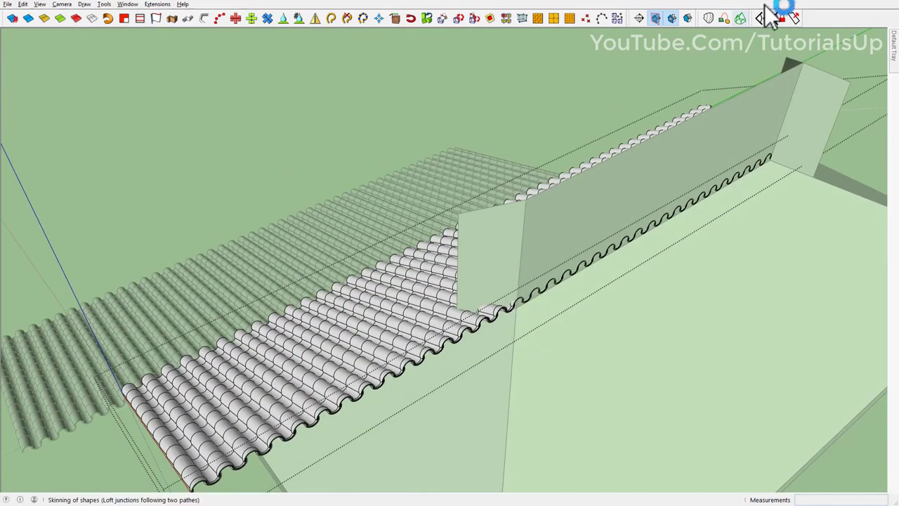
click(487, 271)
shift+middle_drag(372, 319, 381, 271)
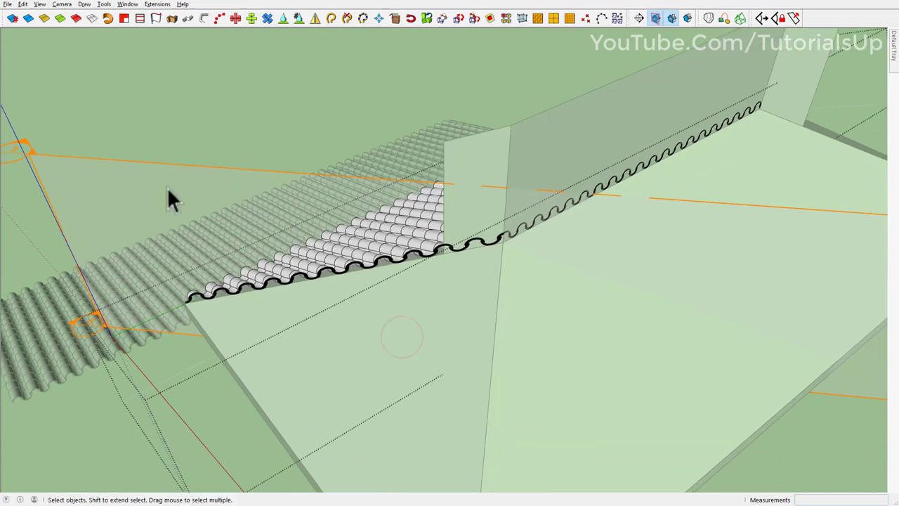
right_click(167, 187)
click(225, 282)
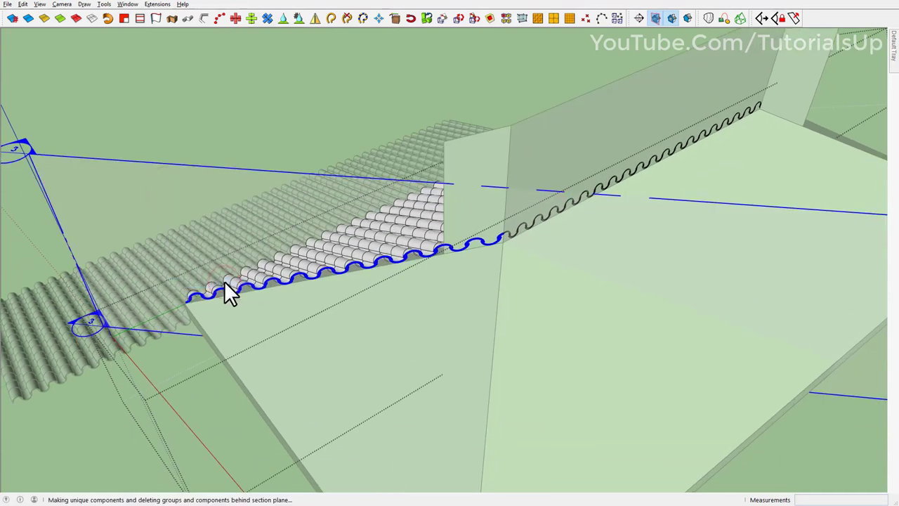
- Delete the leftover section plane and view the sliced roof
scroll(144, 243, down, 5)
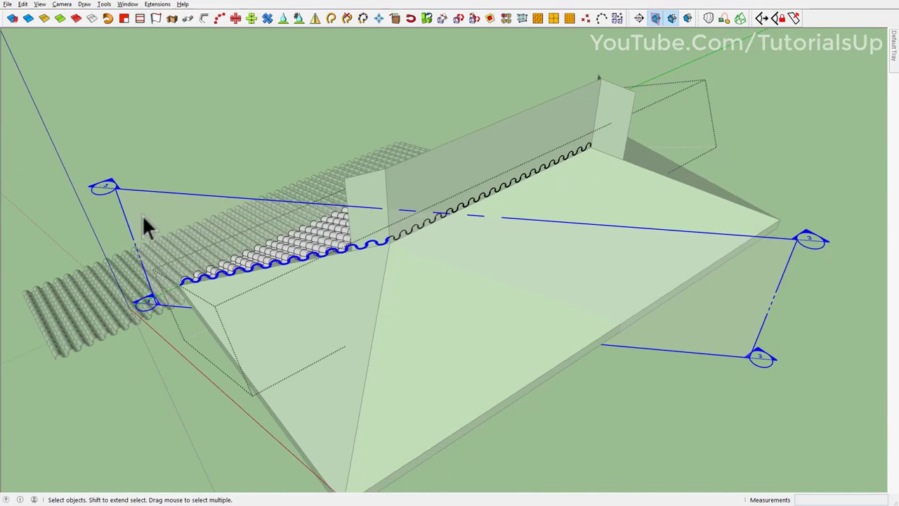
key(Delete)
mouse_move(352, 290)
middle_down()
mouse_move(507, 312)
mouse_move(336, 276)
mouse_move(301, 255)
mouse_move(485, 217)
middle_up()
scroll(337, 278, up, 4)
- Mirror the trimmed tile group across two points on the roof centreline onto the opposite long slope
click(462, 226)
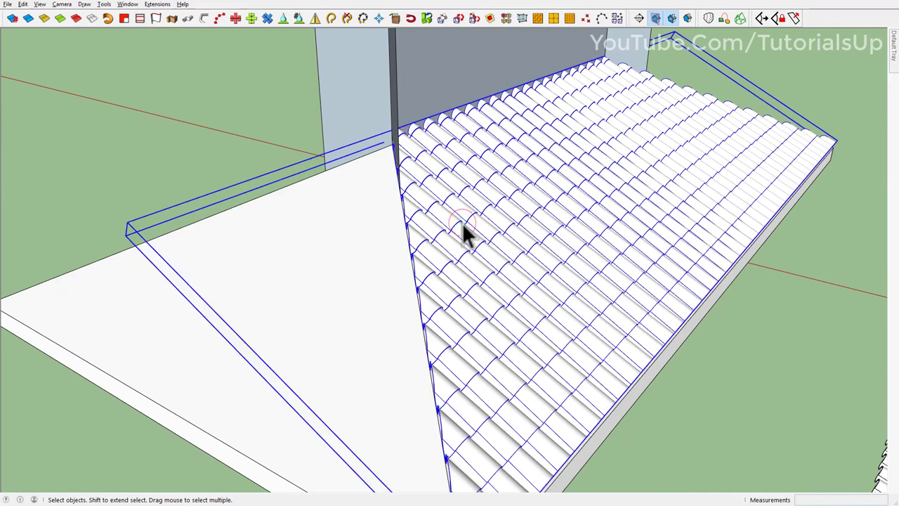
scroll(462, 226, down, 3)
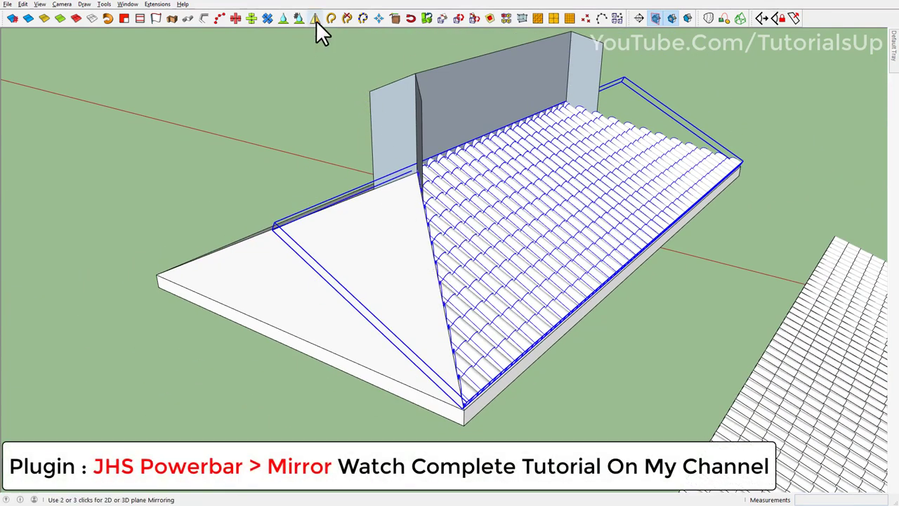
click(289, 344)
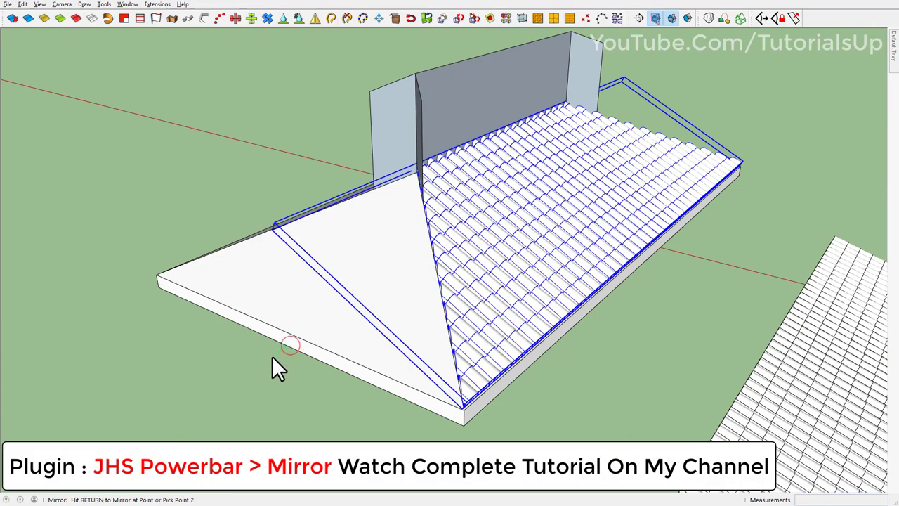
click(270, 359)
mouse_move(348, 290)
middle_down()
mouse_move(568, 321)
mouse_move(407, 301)
mouse_move(625, 235)
mouse_move(267, 309)
mouse_move(482, 297)
mouse_move(411, 206)
mouse_move(231, 316)
mouse_move(225, 302)
mouse_move(331, 355)
mouse_move(357, 241)
mouse_move(509, 309)
middle_up()
- Copy the flat tile panel off to the left and rotate the copy 90 degrees
click(611, 324)
scroll(522, 325, down, 3)
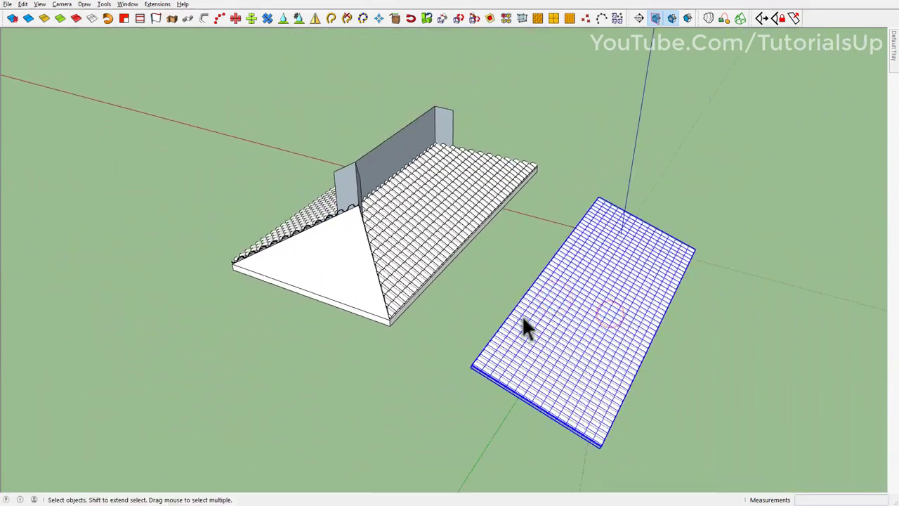
scroll(522, 325, down, 2)
key(m)
click(508, 327)
key(ctrl)
click(321, 368)
key(q)
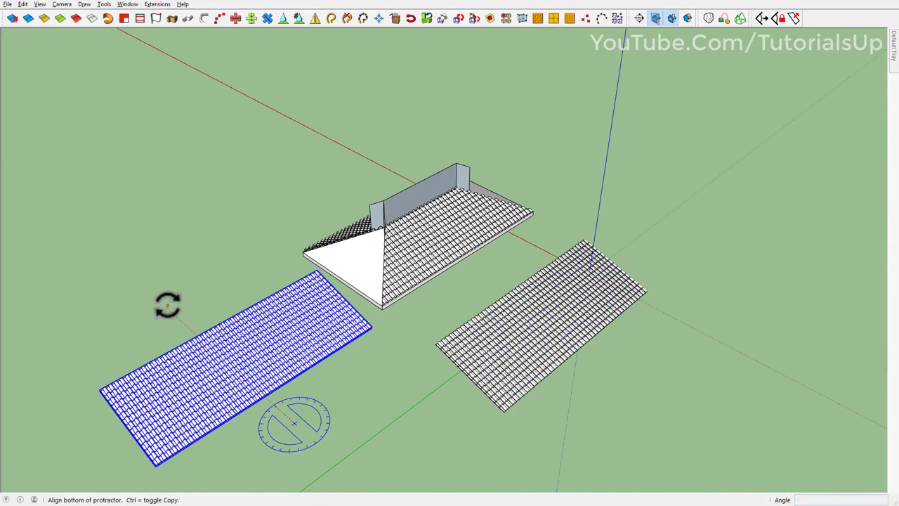
click(167, 304)
- Move the copied panel so its corner sits on the hip-end eave corner
middle_drag(349, 380, 401, 377)
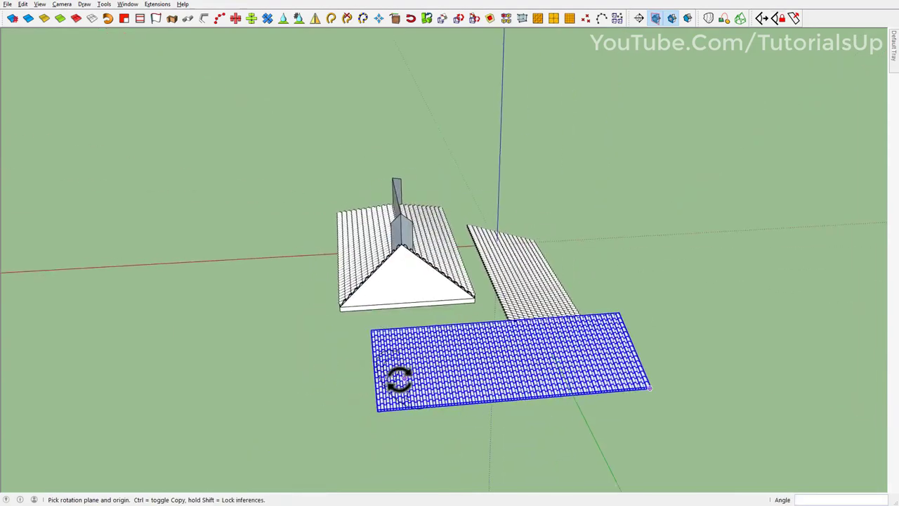
scroll(401, 415, up, 3)
scroll(385, 409, up, 3)
scroll(320, 429, up, 3)
scroll(320, 428, up, 3)
shift+middle_drag(320, 428, 344, 333)
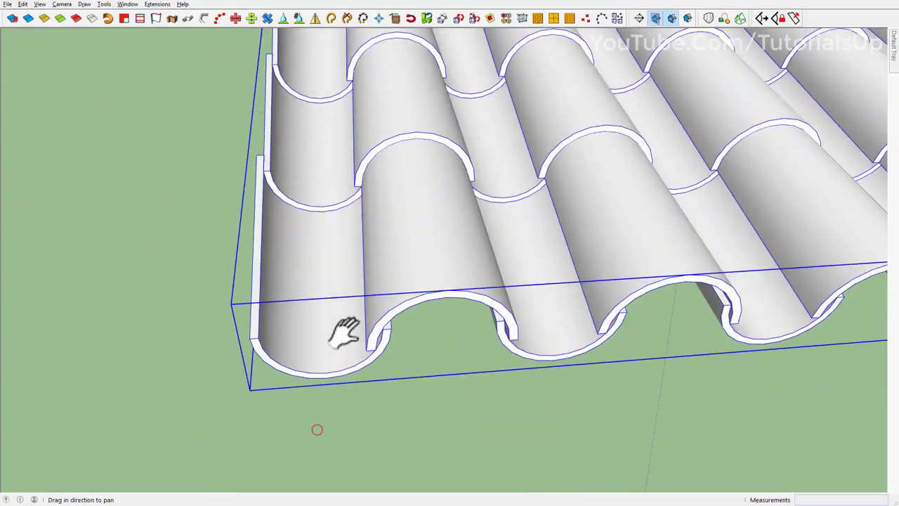
scroll(329, 389, up, 2)
click(341, 423)
scroll(367, 386, down, 1)
scroll(373, 363, down, 5)
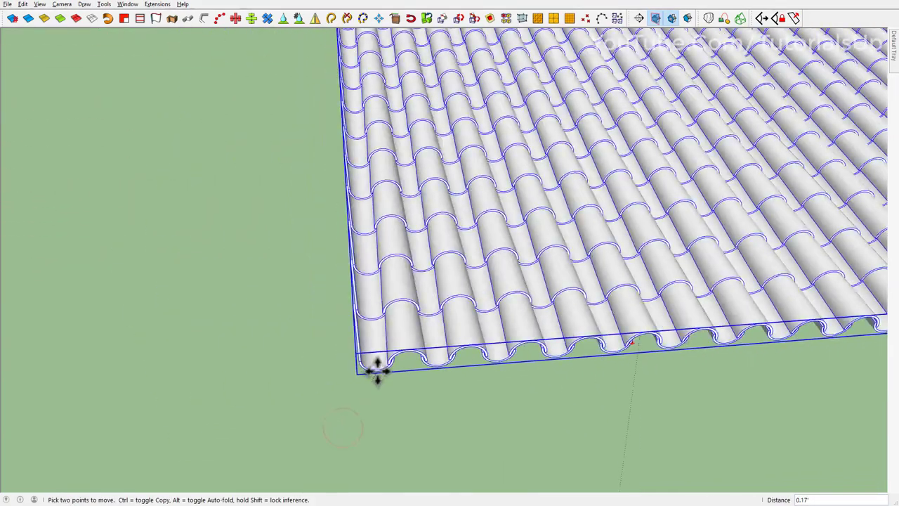
scroll(377, 370, down, 3)
middle_drag(377, 370, 311, 150)
scroll(315, 225, up, 3)
scroll(285, 219, up, 3)
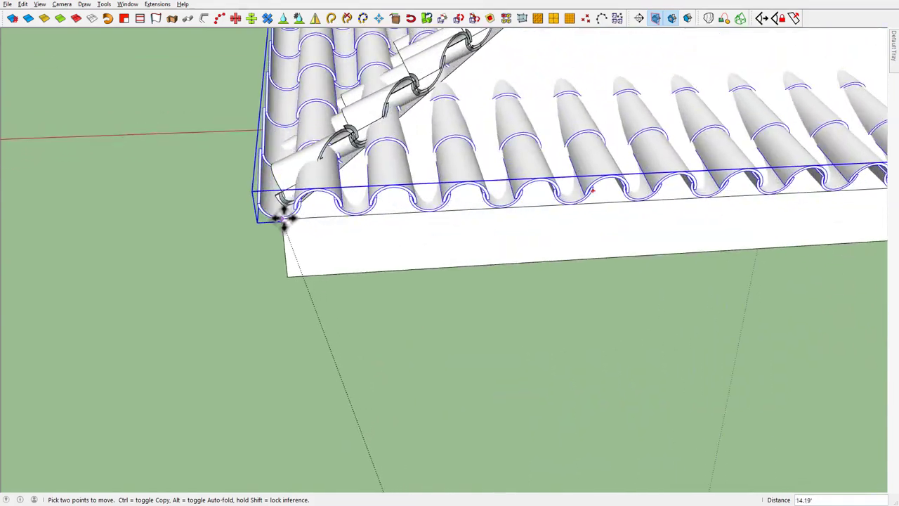
click(285, 219)
- Lift the end tile panel 0.22' off the roof
scroll(286, 219, up, 4)
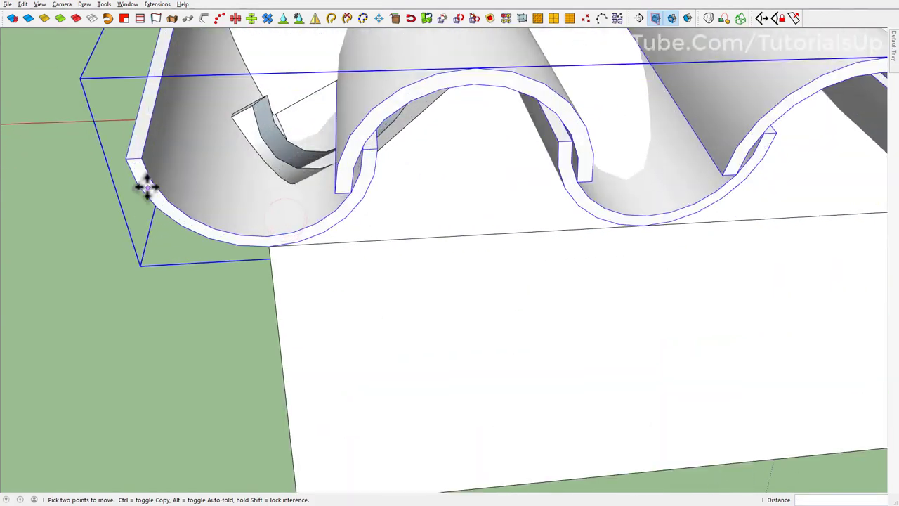
scroll(125, 159, down, 3)
scroll(283, 361, down, 3)
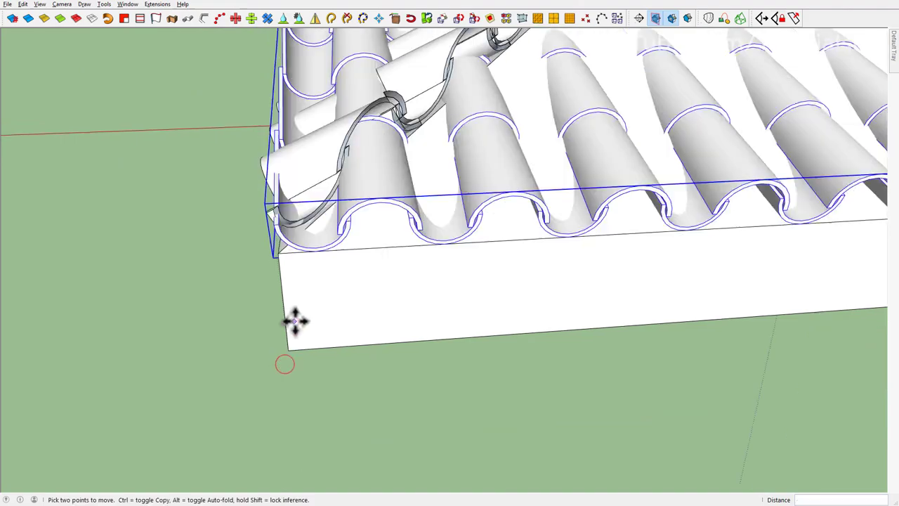
middle_drag(293, 321, 294, 311)
scroll(294, 311, down, 5)
mouse_move(381, 255)
middle_down()
mouse_move(450, 209)
mouse_move(566, 195)
middle_up()
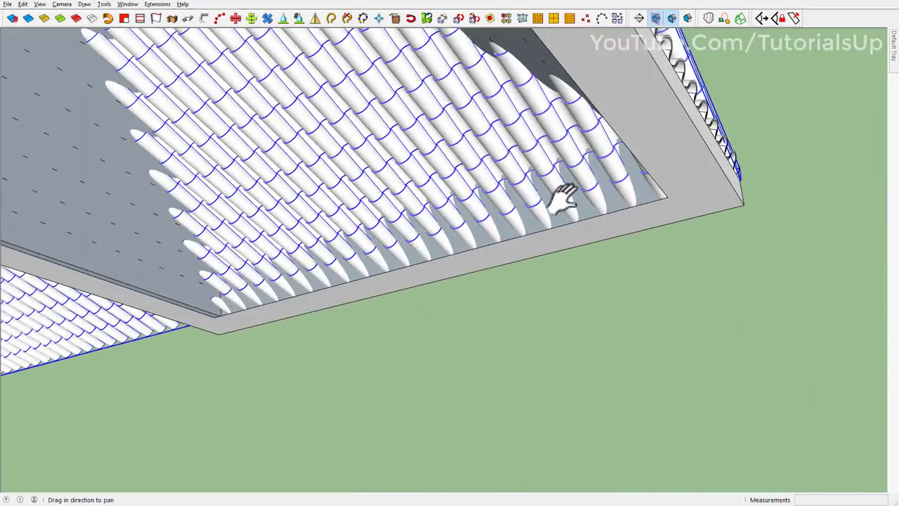
scroll(553, 235, up, 3)
scroll(552, 235, up, 2)
middle_drag(553, 235, 516, 269)
scroll(464, 225, up, 3)
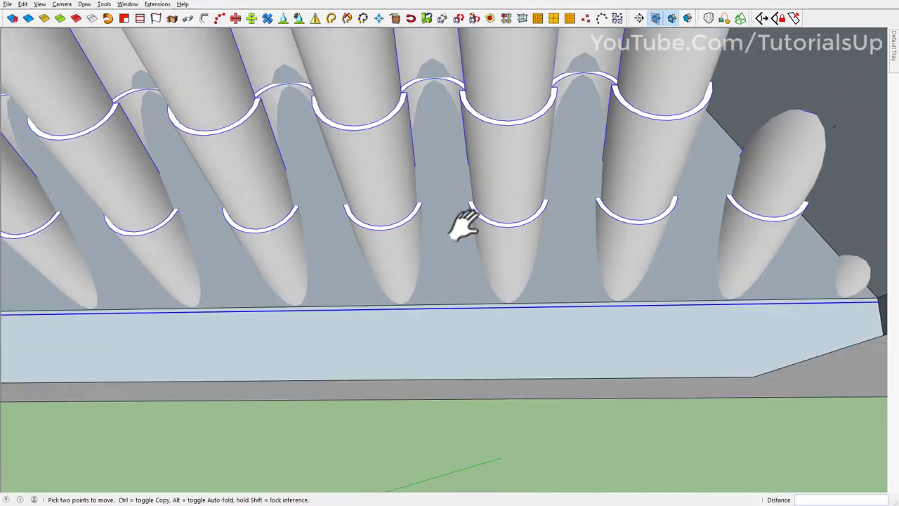
click(381, 228)
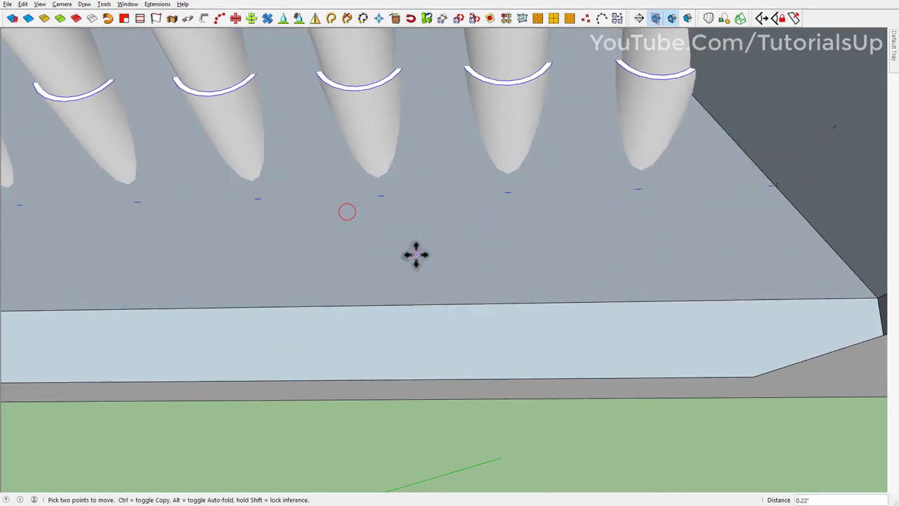
- Tilt the end tile panel about -9.5 degrees to match the roof slope
scroll(415, 255, down, 3)
scroll(376, 218, up, 3)
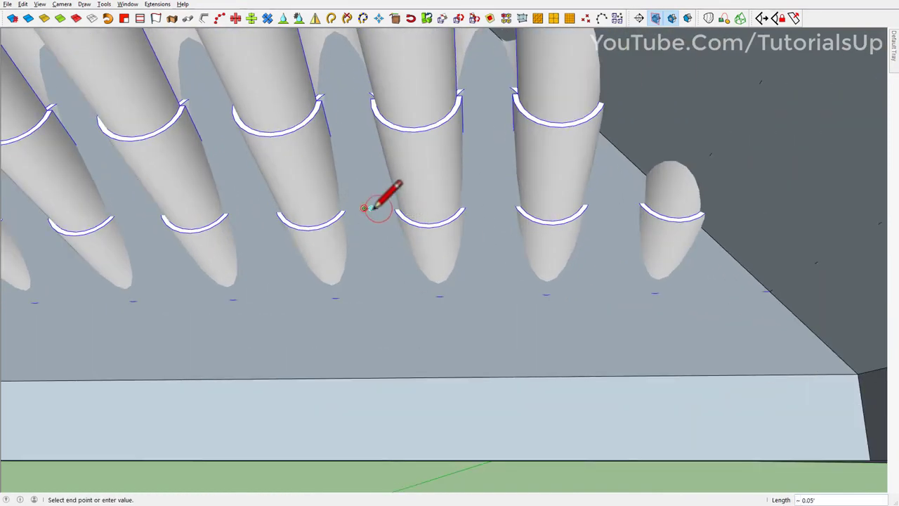
shift+middle_drag(364, 208, 532, 218)
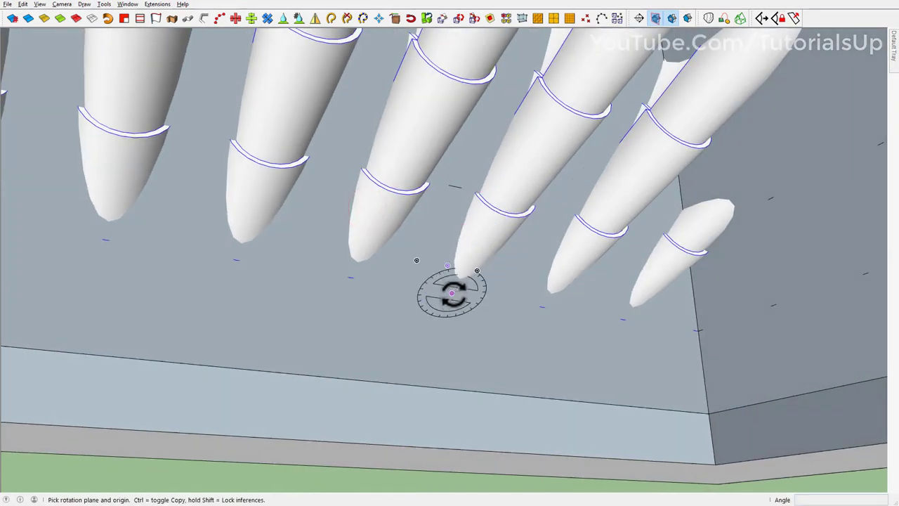
click(507, 216)
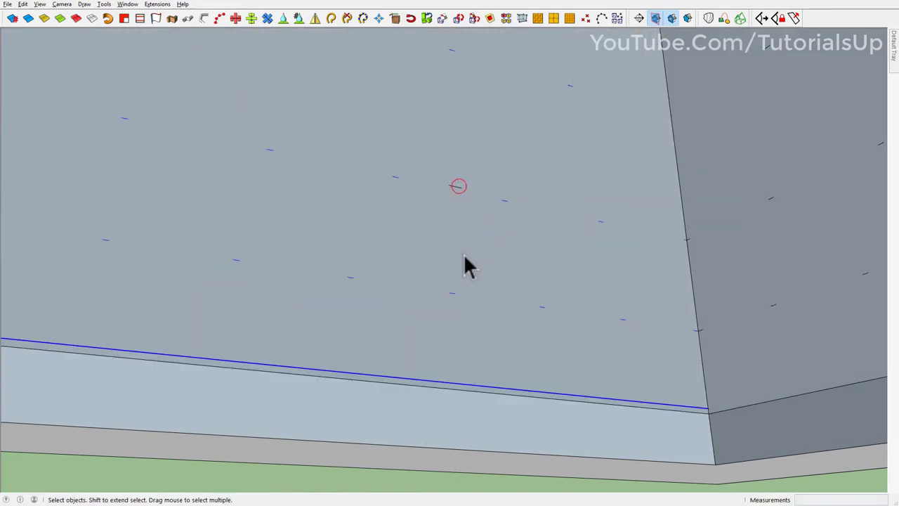
mouse_move(455, 186)
middle_down()
mouse_move(491, 232)
mouse_move(411, 305)
middle_up()
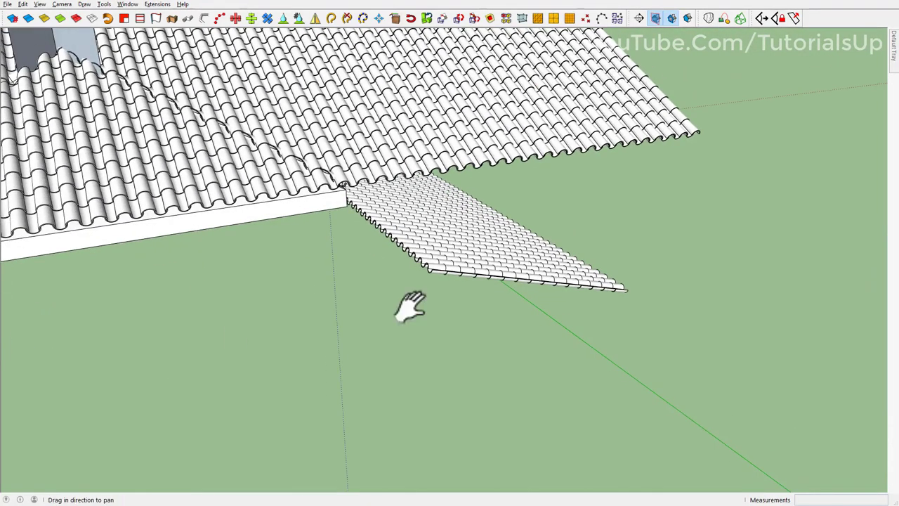
- Place a section plane on the first hip face and slice away the end tiles behind it
scroll(568, 211, down, 3)
click(569, 210)
middle_drag(569, 211, 442, 232)
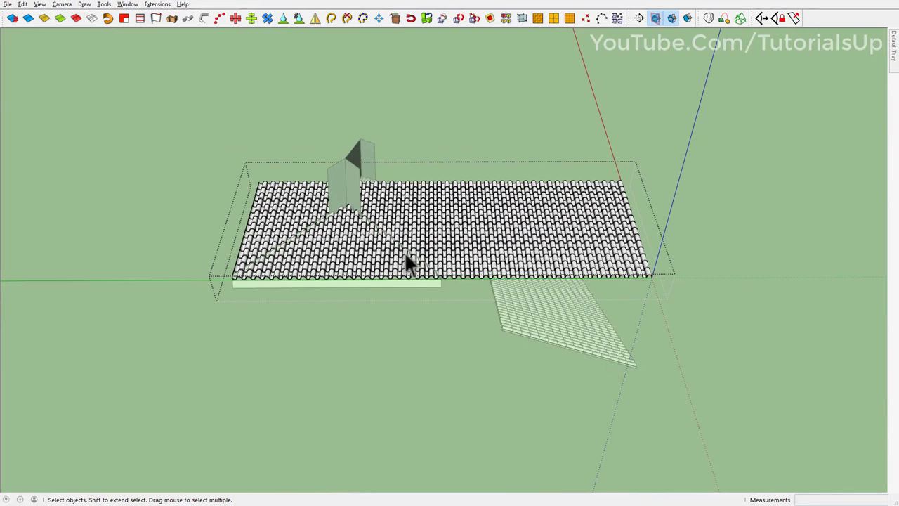
key(F5)
mouse_move(450, 128)
middle_down()
mouse_move(403, 343)
mouse_move(528, 379)
mouse_move(395, 301)
mouse_move(636, 52)
middle_up()
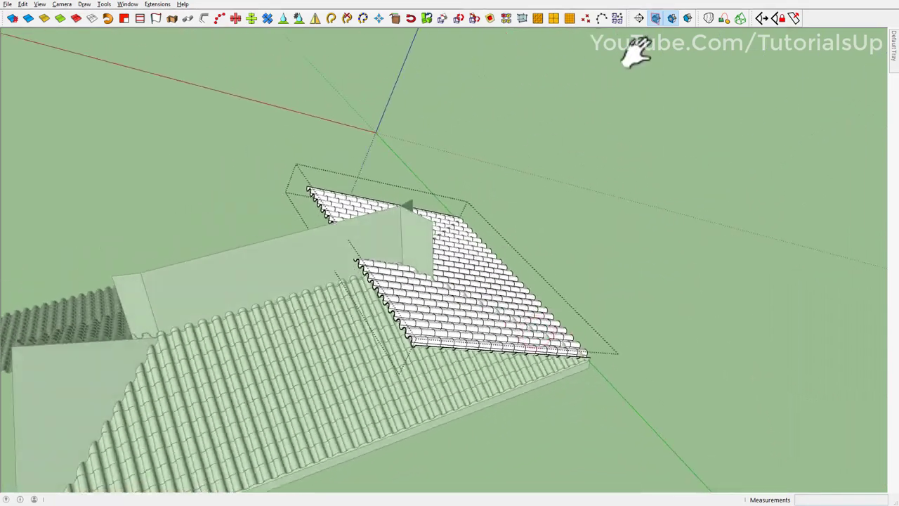
click(421, 246)
right_click(604, 281)
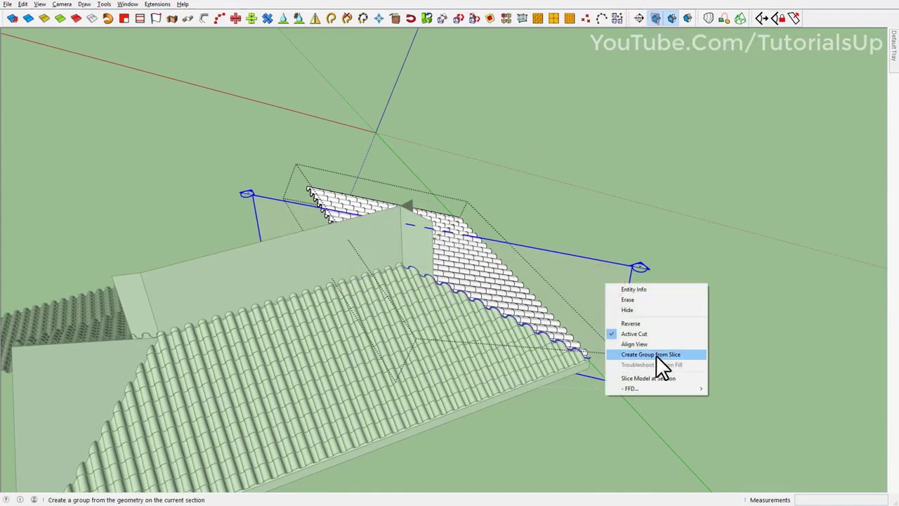
click(658, 378)
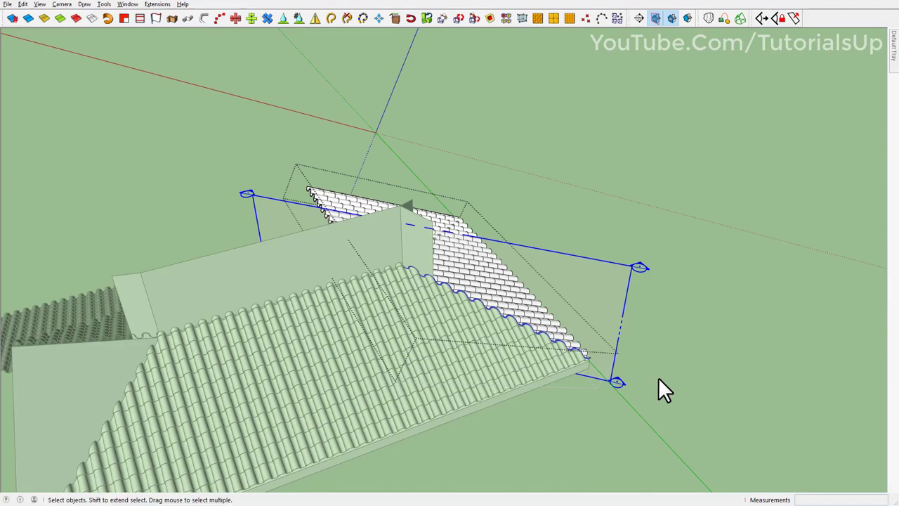
- Place a section plane on the second hip face and slice the end tiles there too
middle_drag(658, 377, 624, 195)
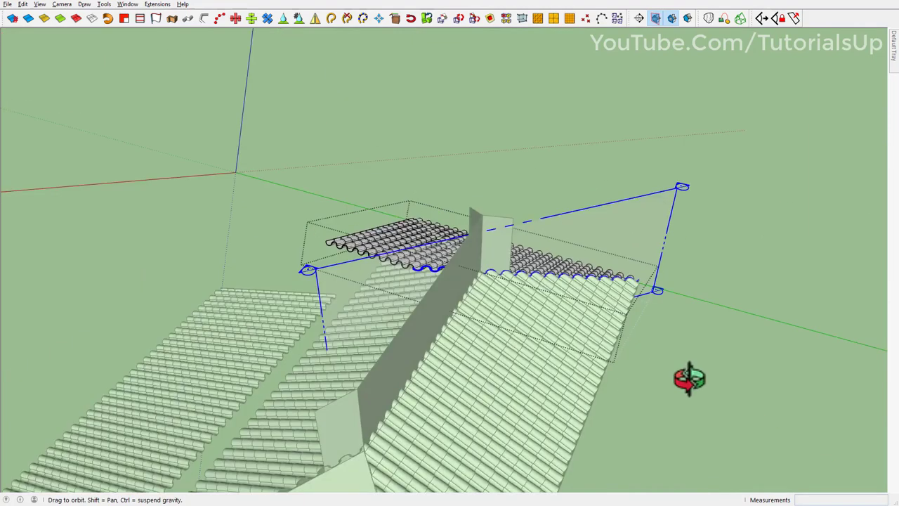
middle_drag(570, 321, 580, 156)
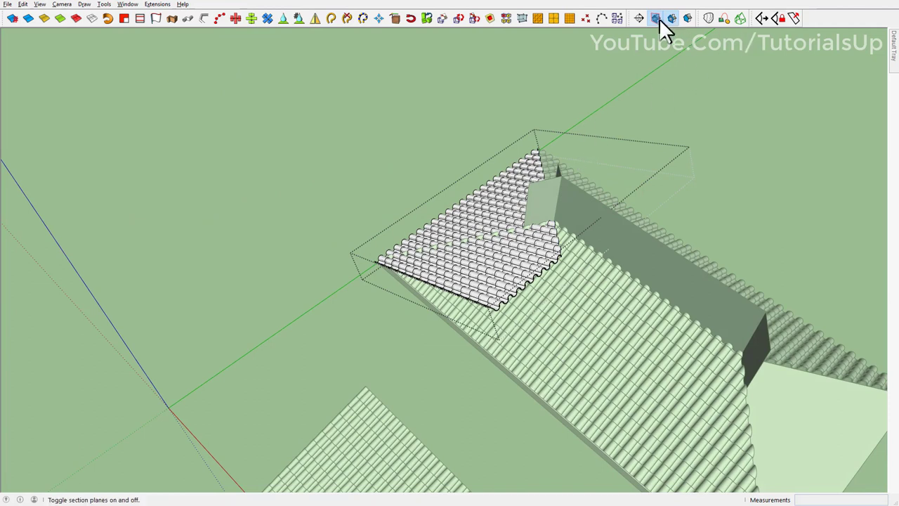
click(536, 201)
right_click(391, 205)
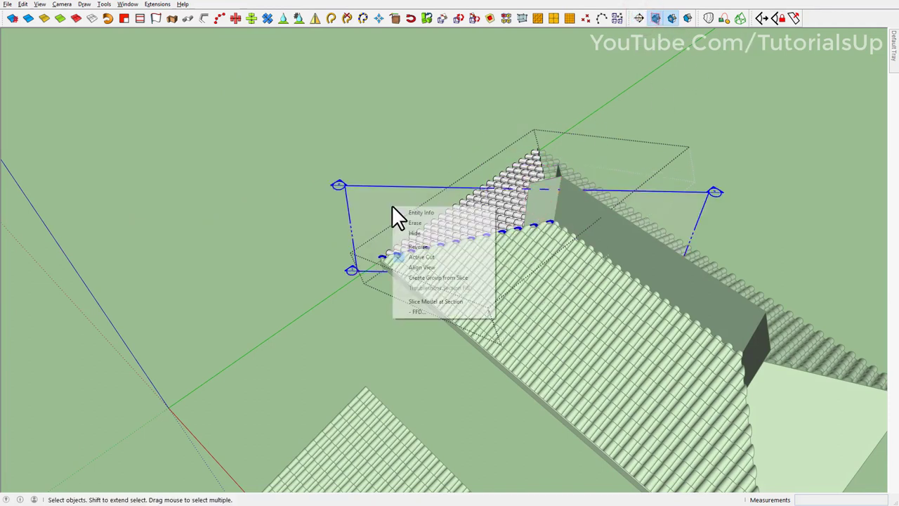
click(430, 297)
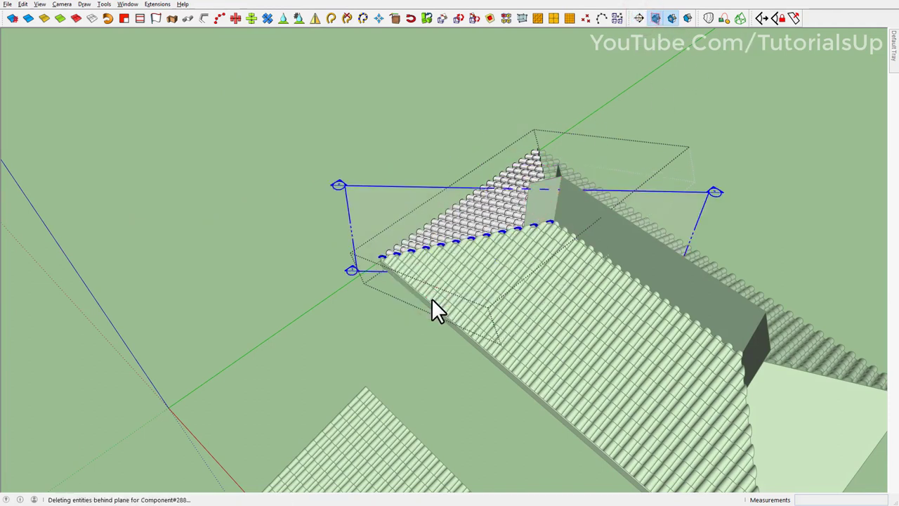
middle_drag(431, 298, 387, 186)
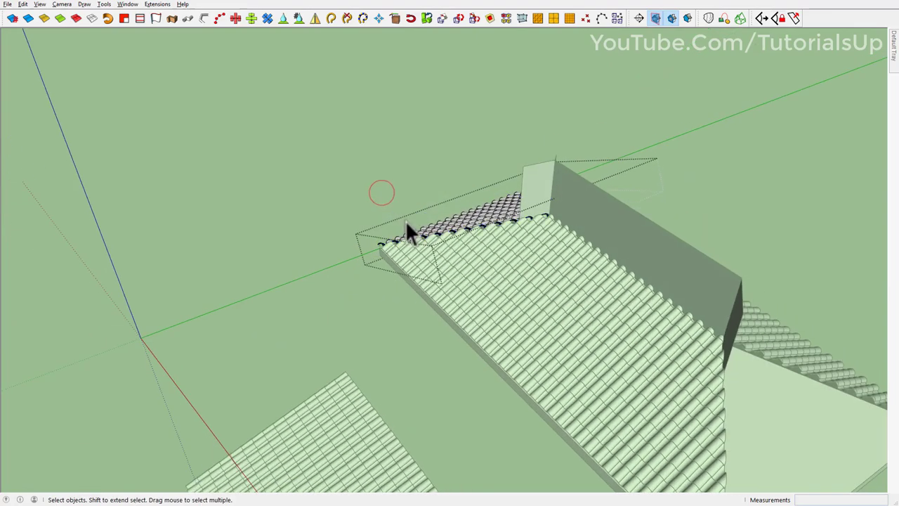
mouse_move(406, 223)
middle_down()
mouse_move(443, 248)
mouse_move(587, 165)
mouse_move(500, 257)
mouse_move(420, 147)
middle_up()
click(582, 174)
- Delete the cutting plane and mirror the trimmed end tiles onto the opposite hip end
key(Delete)
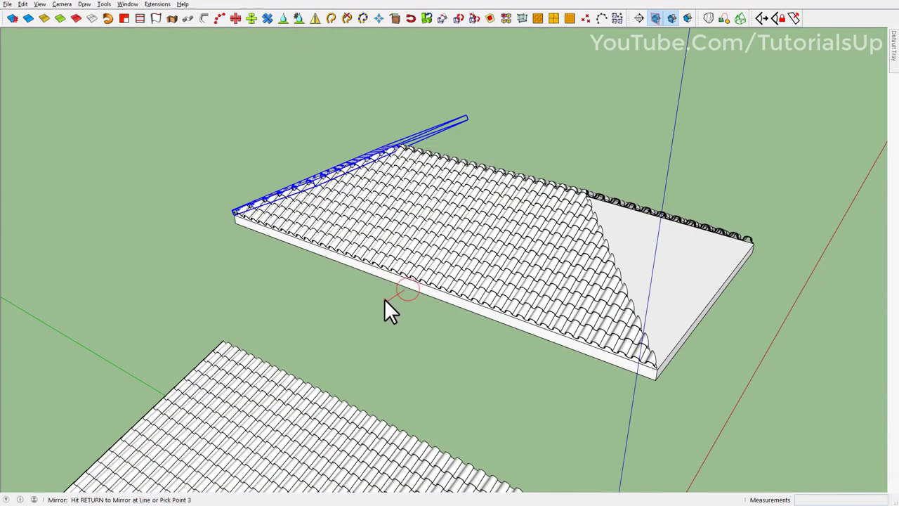
key(Return)
mouse_move(386, 323)
middle_down()
mouse_move(331, 357)
mouse_move(404, 333)
mouse_move(301, 320)
mouse_move(466, 317)
mouse_move(506, 291)
mouse_move(466, 345)
mouse_move(477, 358)
mouse_move(290, 466)
mouse_move(718, 347)
mouse_move(682, 309)
mouse_move(407, 284)
mouse_move(386, 291)
mouse_move(542, 401)
mouse_move(437, 358)
middle_up()
- Select the spare flat tile panel and bring the hip roof back into view
scroll(718, 347, down, 3)
scroll(542, 401, up, 5)
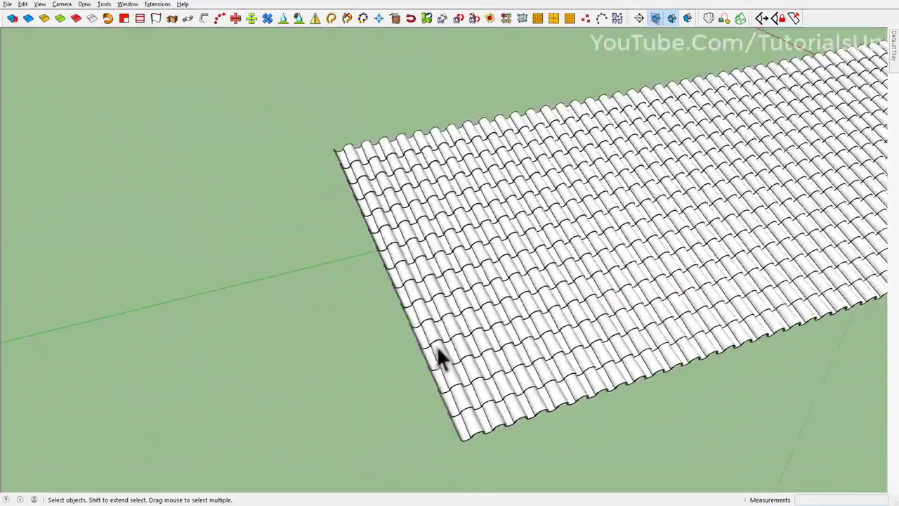
click(464, 416)
scroll(475, 428, down, 3)
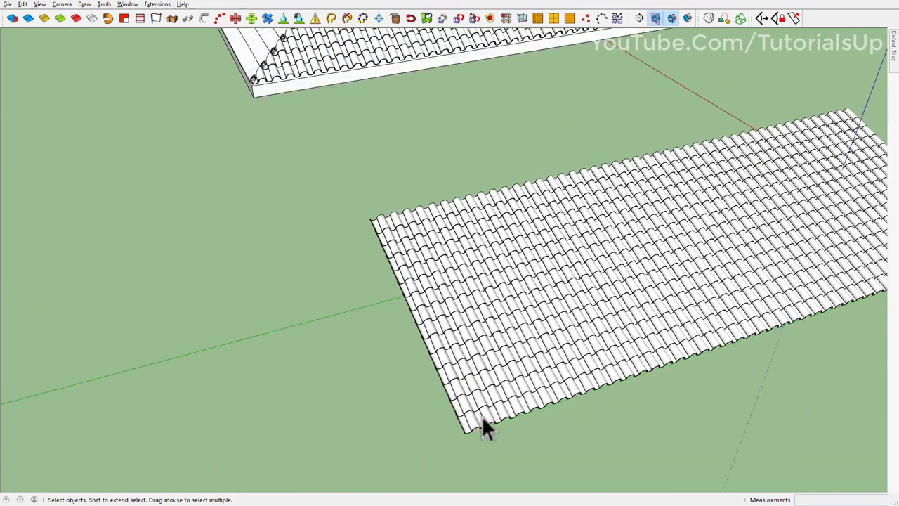
mouse_move(482, 426)
shift+middle_down()
mouse_move(382, 285)
mouse_move(442, 302)
mouse_move(415, 197)
shift+middle_up()
scroll(382, 285, up, 3)
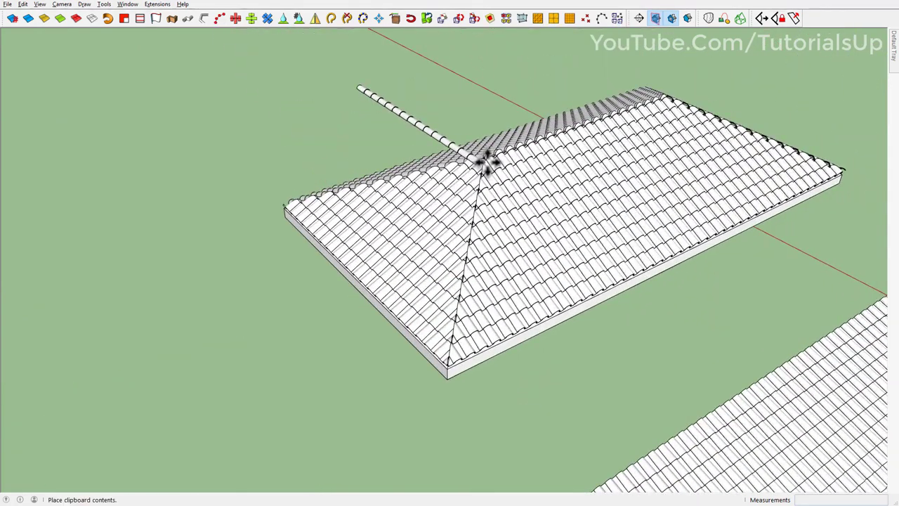
- Swing the ridge-cap bar into line and move it onto the roof ridge
scroll(483, 160, up, 3)
shift+middle_drag(471, 251, 344, 137)
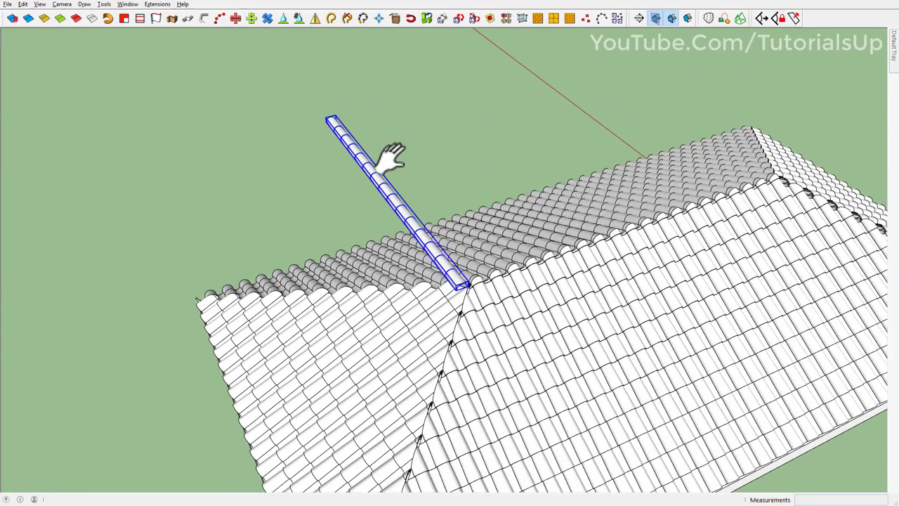
click(339, 129)
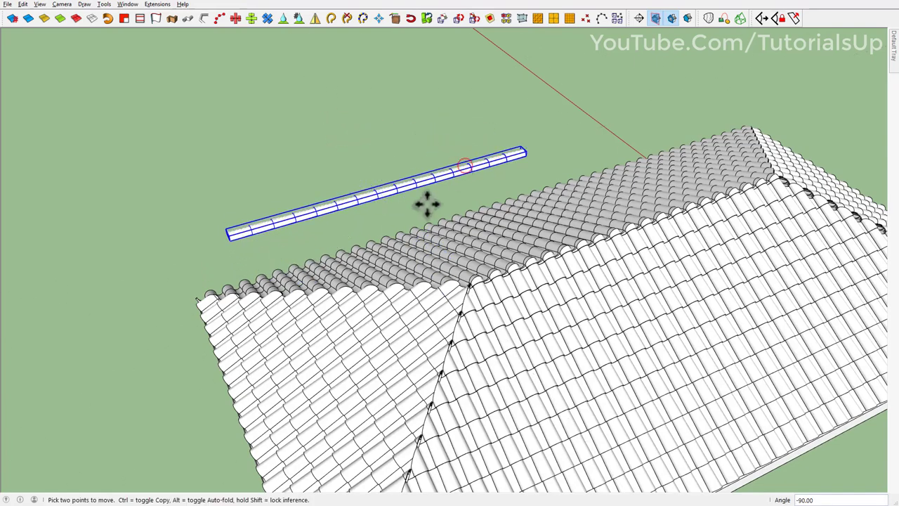
scroll(427, 203, down, 3)
mouse_move(426, 204)
middle_down()
mouse_move(656, 125)
mouse_move(602, 5)
mouse_move(492, 167)
middle_up()
scroll(417, 122, up, 5)
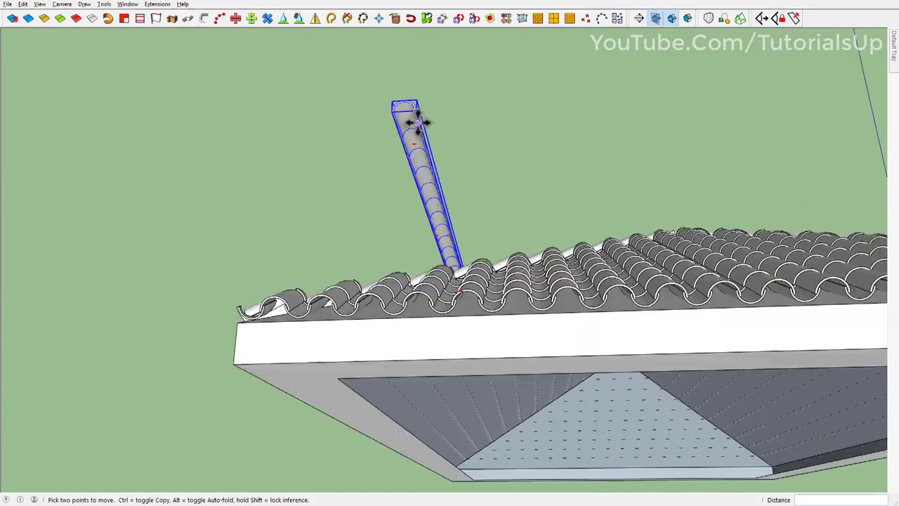
scroll(418, 123, up, 2)
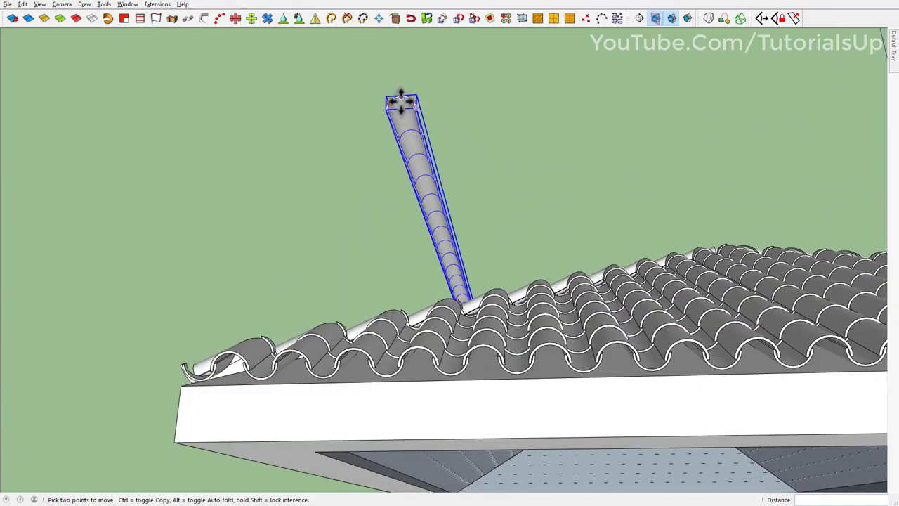
click(402, 106)
scroll(391, 110, down, 3)
mouse_move(391, 111)
middle_down()
mouse_move(498, 231)
mouse_move(451, 363)
mouse_move(270, 256)
middle_up()
scroll(499, 220, up, 4)
scroll(496, 213, down, 3)
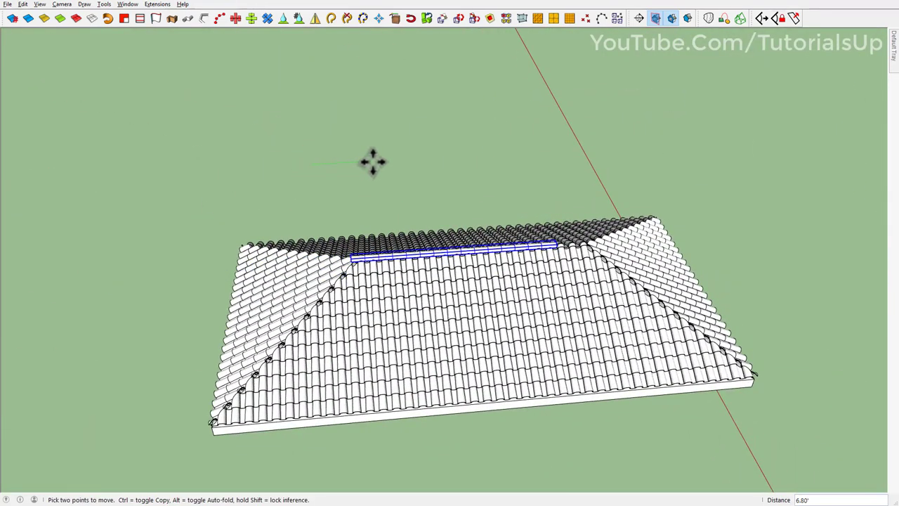
scroll(372, 161, up, 3)
scroll(345, 260, up, 3)
middle_drag(345, 261, 408, 106)
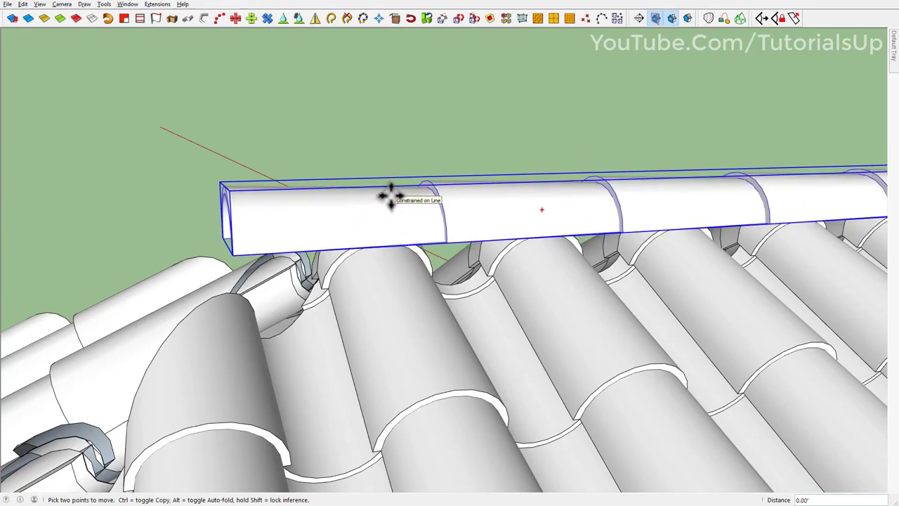
scroll(390, 196, down, 3)
middle_drag(347, 221, 452, 381)
scroll(375, 215, down, 3)
shift+middle_drag(375, 214, 516, 163)
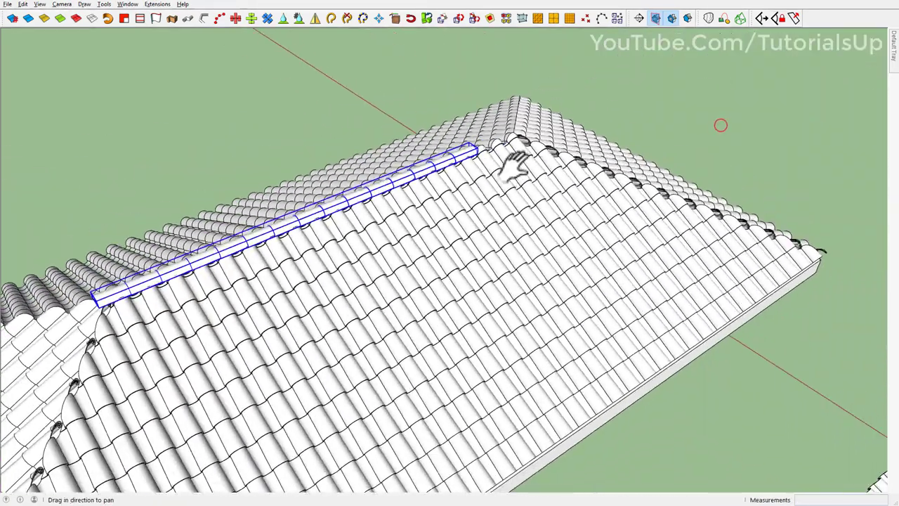
scroll(516, 162, up, 3)
- Inside the ridge-cap group, copy one cap segment and array it 2x along the ridge
key(space)
scroll(401, 185, up, 2)
double_click(401, 185)
click(496, 175)
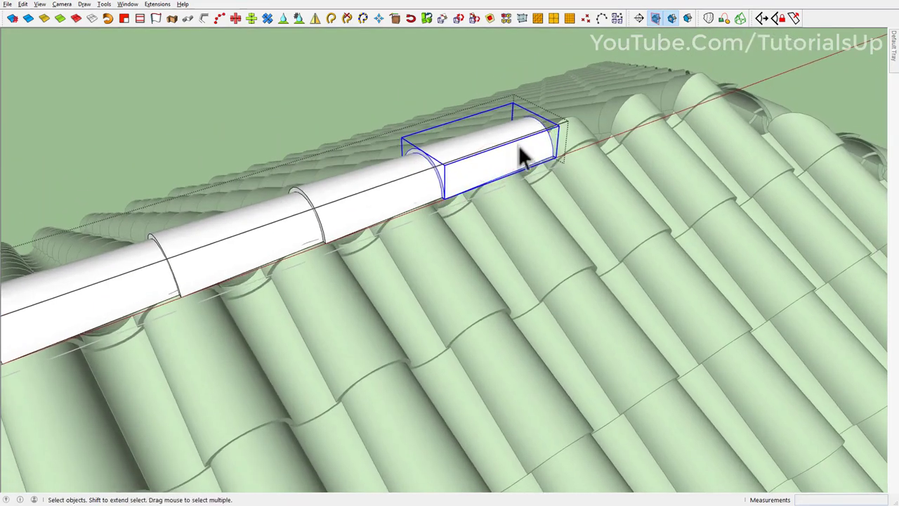
click(329, 239)
scroll(457, 190, up, 4)
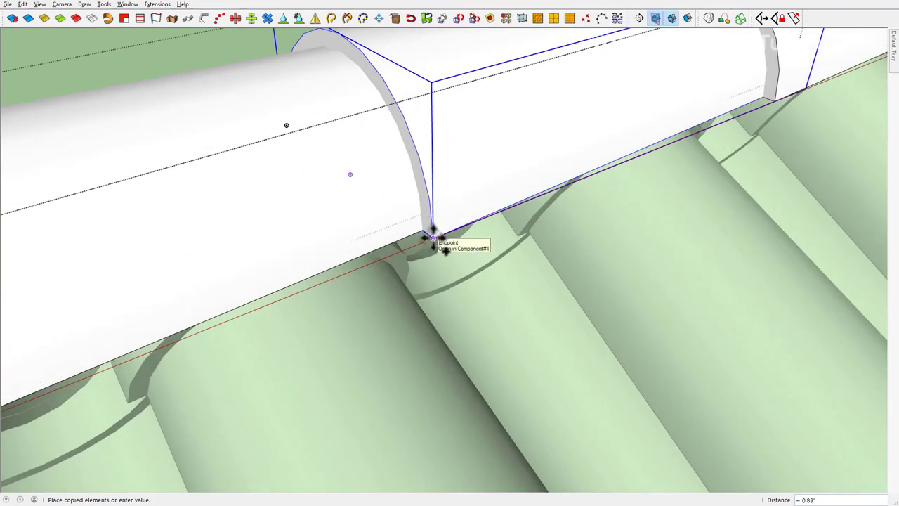
click(433, 238)
scroll(317, 251, down, 4)
scroll(281, 231, down, 2)
text(2x)
key(Return)
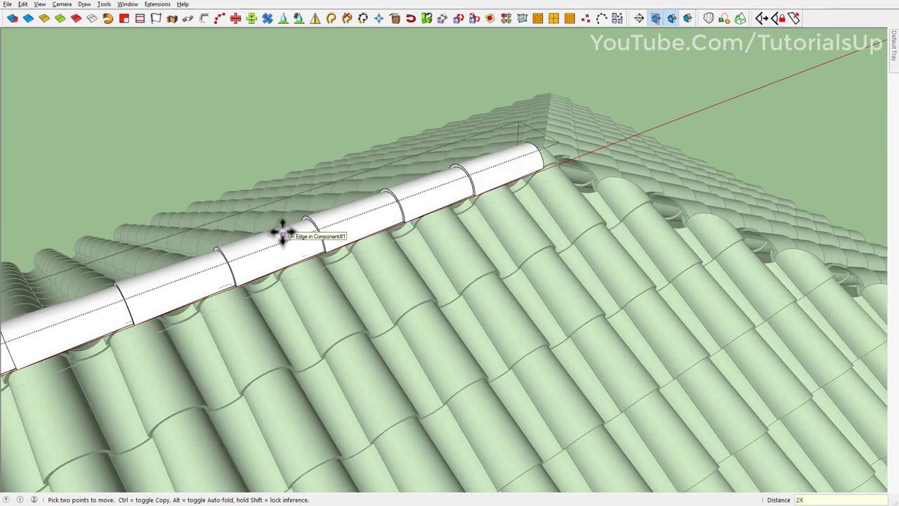
key(space)
scroll(281, 234, down, 2)
mouse_move(382, 217)
middle_down()
mouse_move(491, 234)
mouse_move(333, 287)
mouse_move(636, 284)
middle_up()
scroll(636, 285, down, 3)
mouse_move(412, 200)
shift+middle_down()
mouse_move(465, 187)
mouse_move(457, 287)
mouse_move(565, 14)
mouse_move(608, 74)
shift+middle_up()
scroll(501, 180, up, 3)
- Copy the ridge-cap row along the red axis so it extends past the roof's end
key(t)
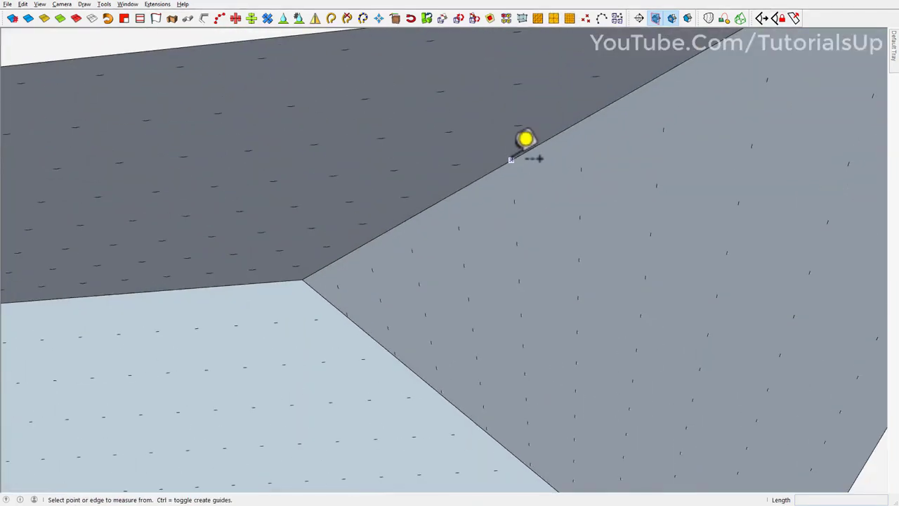
mouse_move(518, 159)
middle_down()
mouse_move(601, 114)
mouse_move(428, 209)
mouse_move(427, 351)
mouse_move(411, 285)
mouse_move(486, 404)
middle_up()
scroll(427, 351, down, 3)
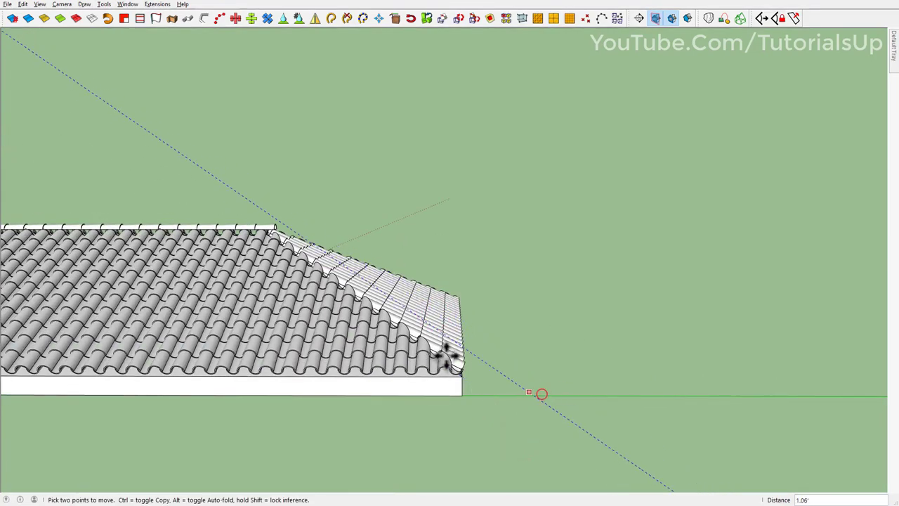
mouse_move(542, 393)
middle_down()
mouse_move(237, 301)
mouse_move(390, 223)
middle_up()
key(space)
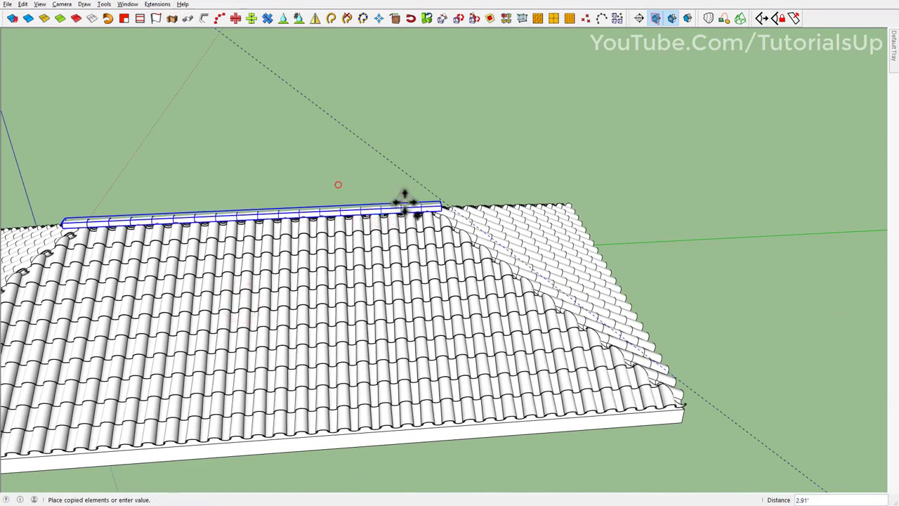
click(530, 175)
shift+middle_drag(568, 224, 382, 225)
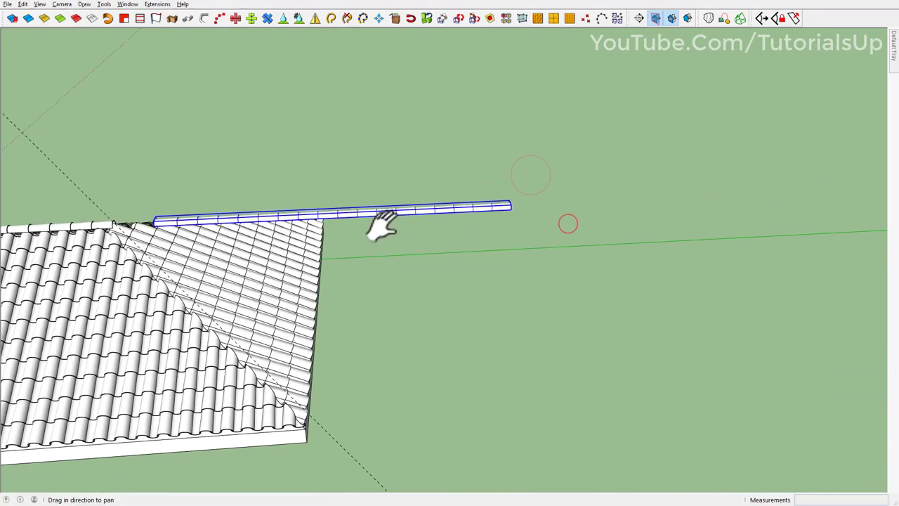
scroll(382, 225, up, 3)
mouse_move(510, 200)
middle_down()
mouse_move(402, 238)
mouse_move(411, 252)
middle_up()
scroll(402, 239, up, 2)
- Enter the ridge-cap group with the rest of the model hidden, and line across the arch's base
key(l)
double_click(411, 294)
key(l)
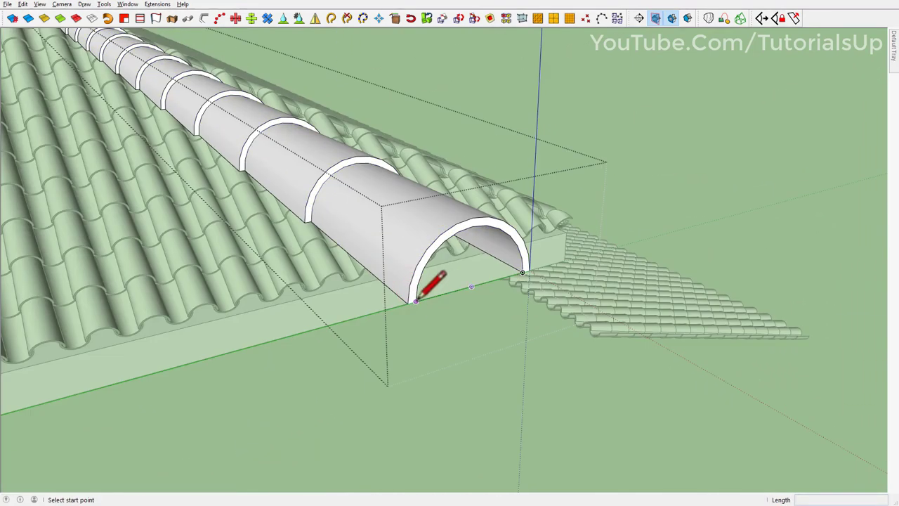
click(413, 298)
- Orbit around the cap row to check both arch ends, then return to Select
scroll(523, 272, down, 5)
middle_drag(381, 194, 538, 171)
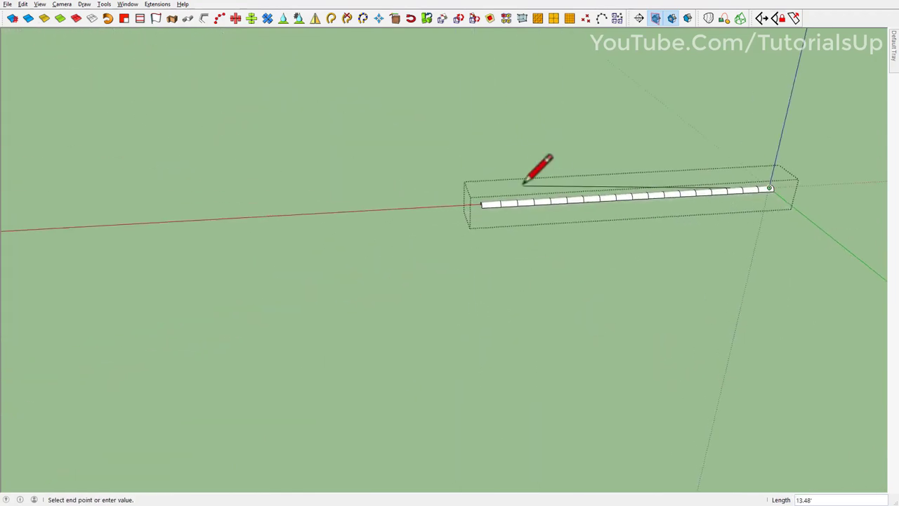
scroll(482, 201, up, 3)
scroll(482, 201, up, 4)
mouse_move(482, 200)
middle_down()
mouse_move(643, 186)
mouse_move(611, 204)
middle_up()
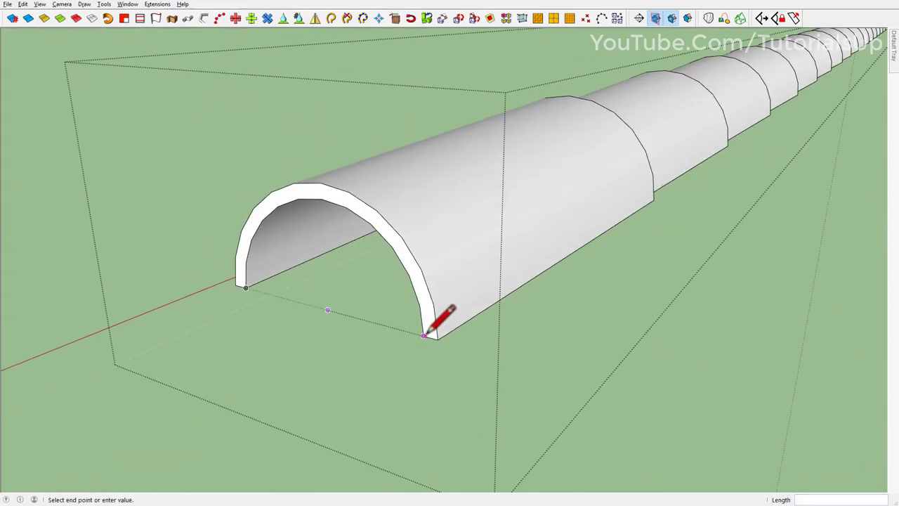
scroll(327, 309, down, 5)
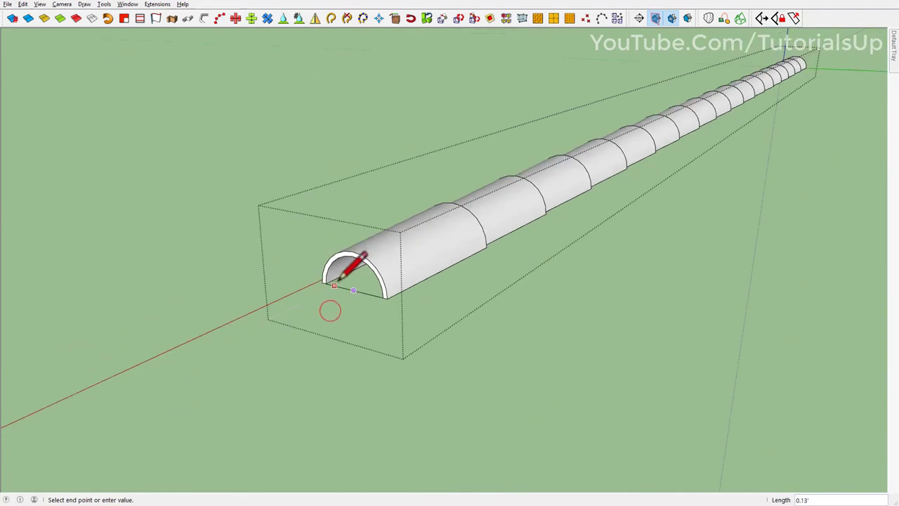
middle_drag(337, 277, 186, 210)
scroll(393, 212, down, 3)
mouse_move(393, 212)
middle_down()
mouse_move(355, 257)
mouse_move(492, 281)
middle_up()
scroll(491, 281, up, 5)
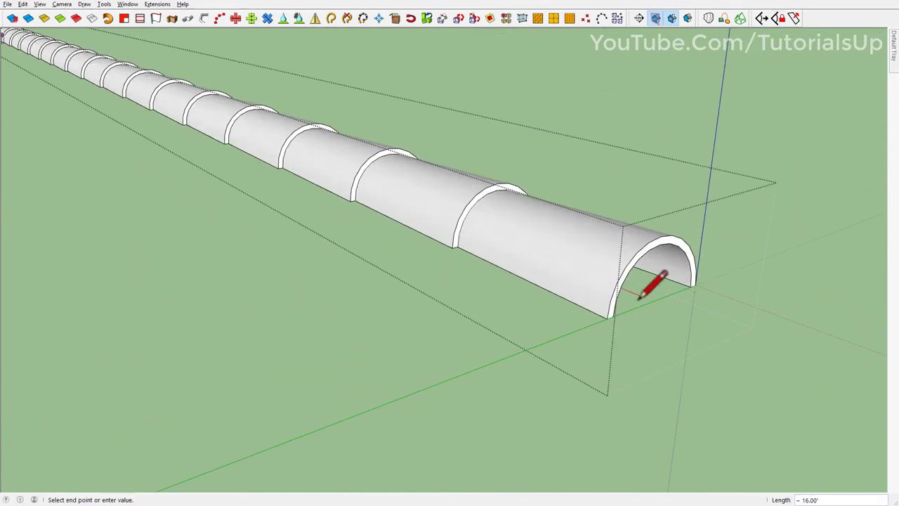
key(space)
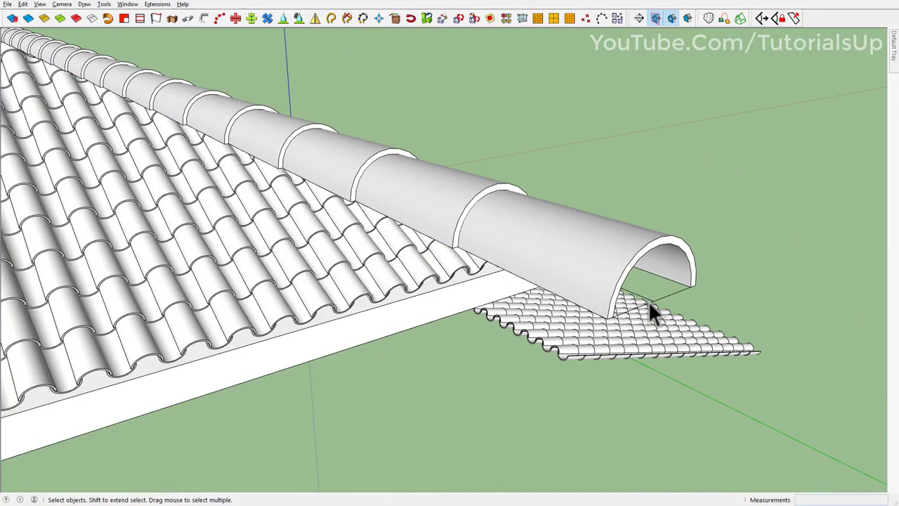
- Move the copied ridge-cap row over to the roof's eave corner
scroll(649, 302, down, 3)
click(638, 305)
middle_drag(638, 305, 647, 359)
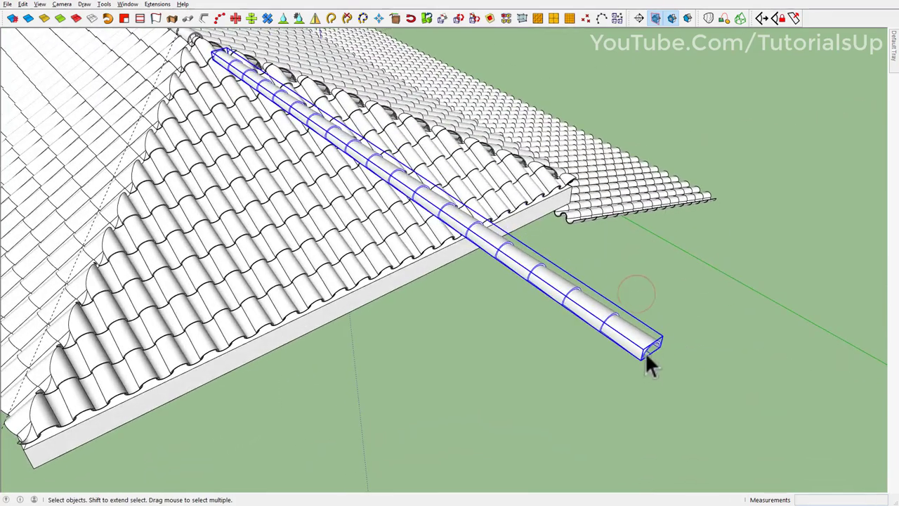
scroll(649, 362, up, 3)
key(m)
click(653, 342)
scroll(712, 281, down, 3)
middle_drag(712, 281, 477, 276)
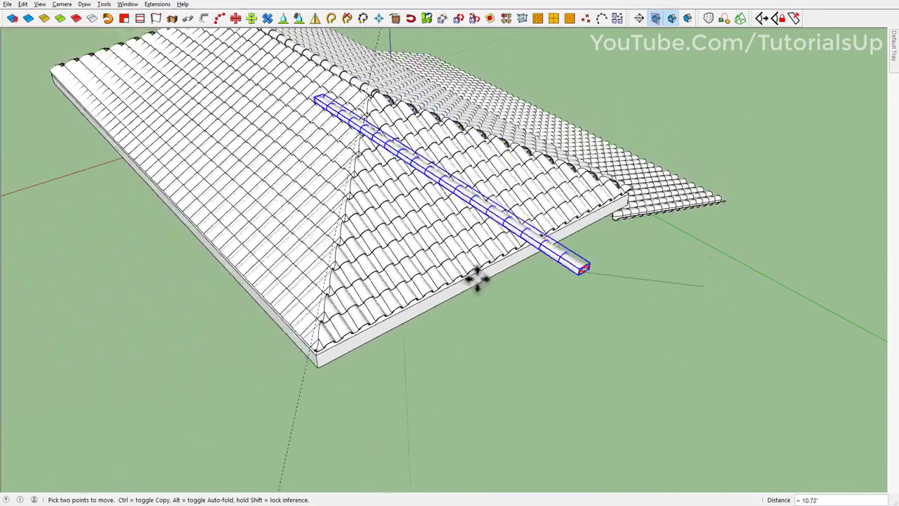
middle_drag(597, 278, 532, 311)
scroll(617, 407, up, 3)
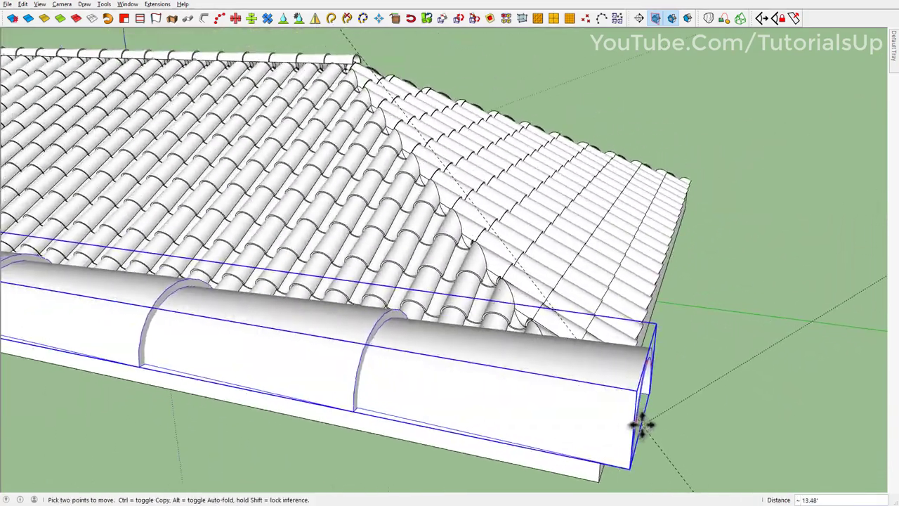
mouse_move(641, 425)
middle_down()
mouse_move(320, 367)
mouse_move(295, 394)
middle_up()
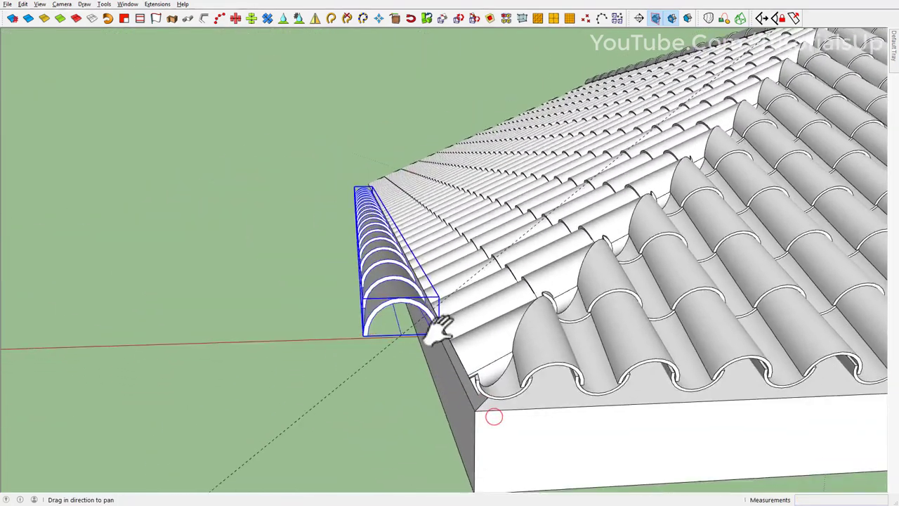
scroll(302, 326, up, 3)
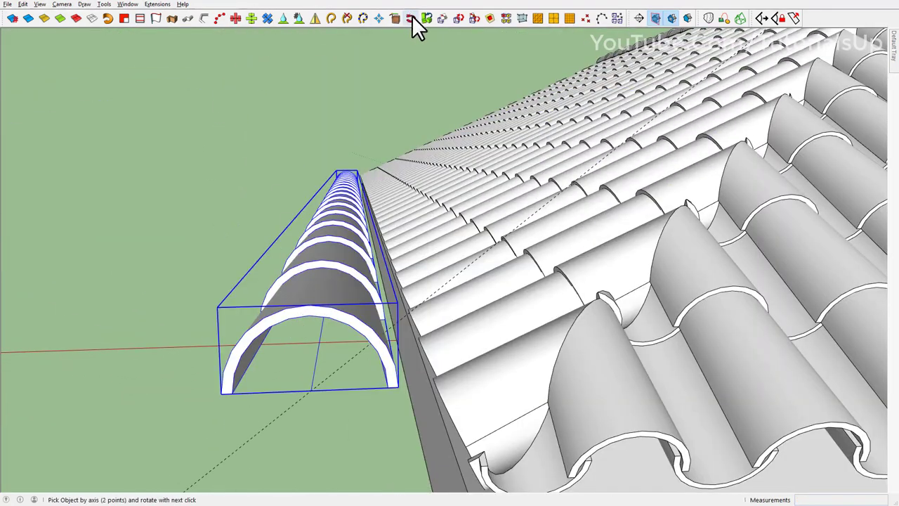
- Tilt the cap row with JHS Powerbar 3D Rotate so it lies along the hip
click(410, 19)
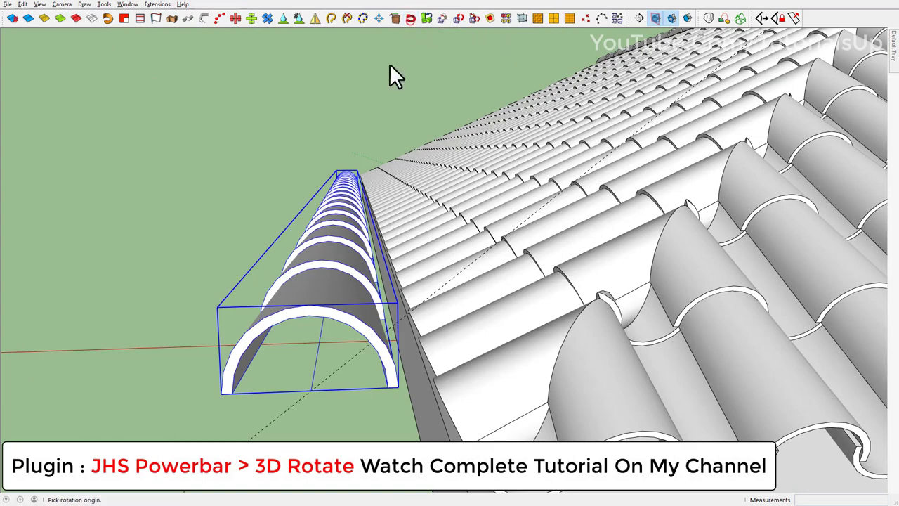
click(312, 389)
click(321, 333)
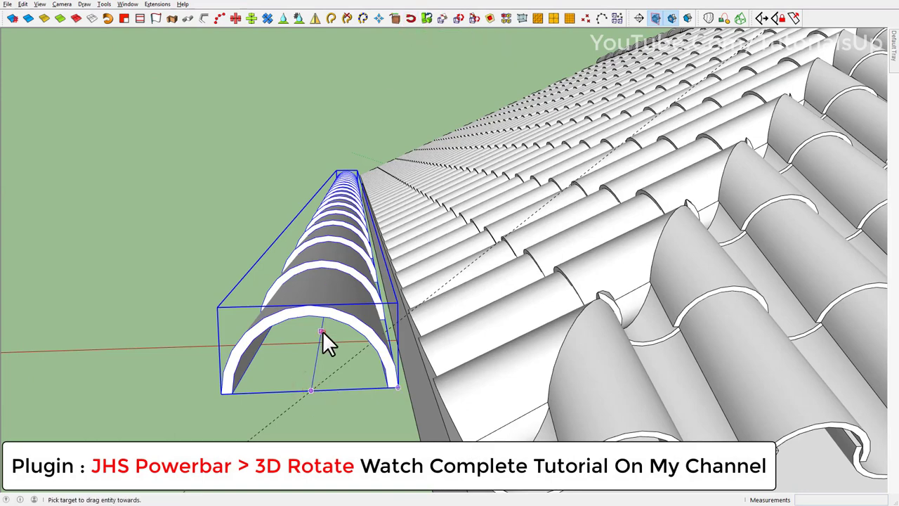
click(358, 355)
middle_drag(358, 353, 342, 379)
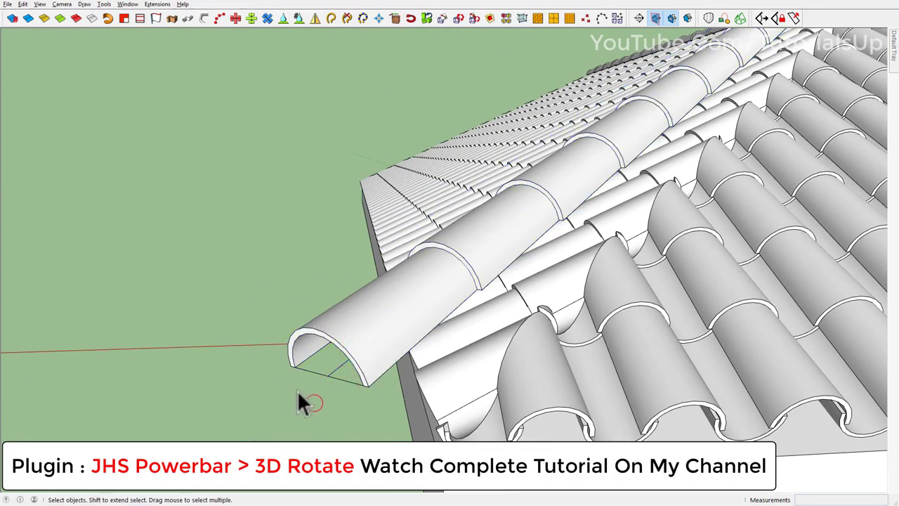
scroll(351, 351, down, 5)
mouse_move(396, 297)
middle_down()
mouse_move(381, 276)
mouse_move(463, 279)
middle_up()
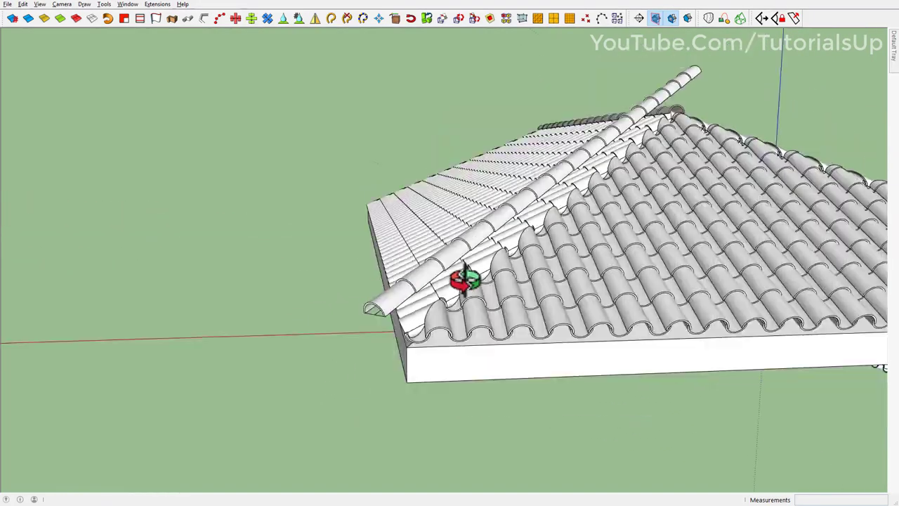
scroll(463, 279, up, 5)
click(383, 357)
scroll(372, 353, down, 3)
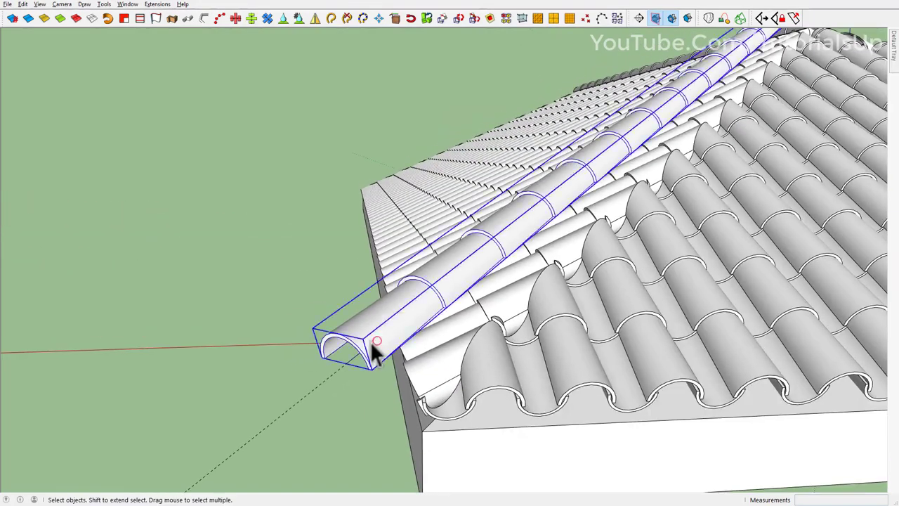
mouse_move(372, 353)
middle_down()
mouse_move(758, 215)
mouse_move(475, 345)
mouse_move(440, 344)
middle_up()
- In the right side view, move the hip cap row down onto the hip line
key(F6)
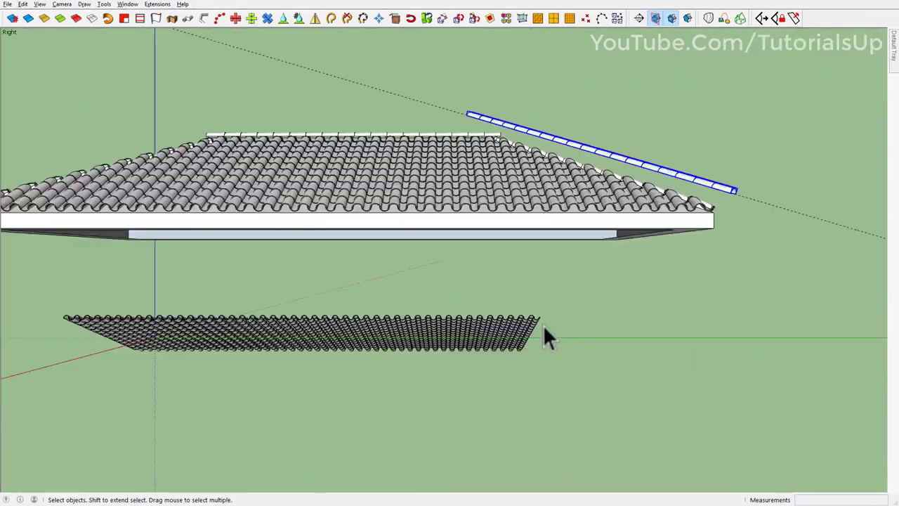
scroll(545, 187, up, 3)
scroll(549, 176, up, 3)
key(m)
click(587, 104)
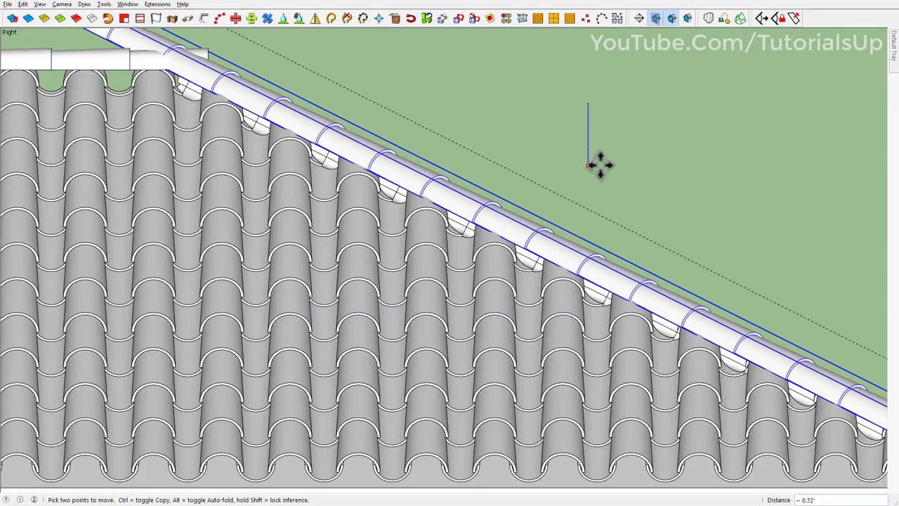
click(601, 165)
- Copy the hip cap row 0.12' along the hip
scroll(450, 180, down, 5)
middle_drag(449, 180, 622, 375)
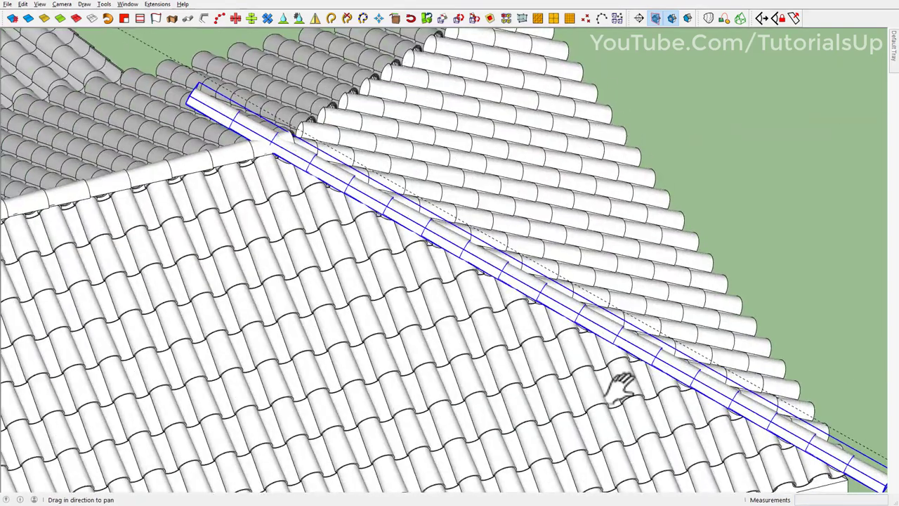
shift+middle_drag(635, 335, 463, 270)
scroll(464, 270, up, 3)
scroll(475, 255, up, 3)
scroll(449, 257, up, 1)
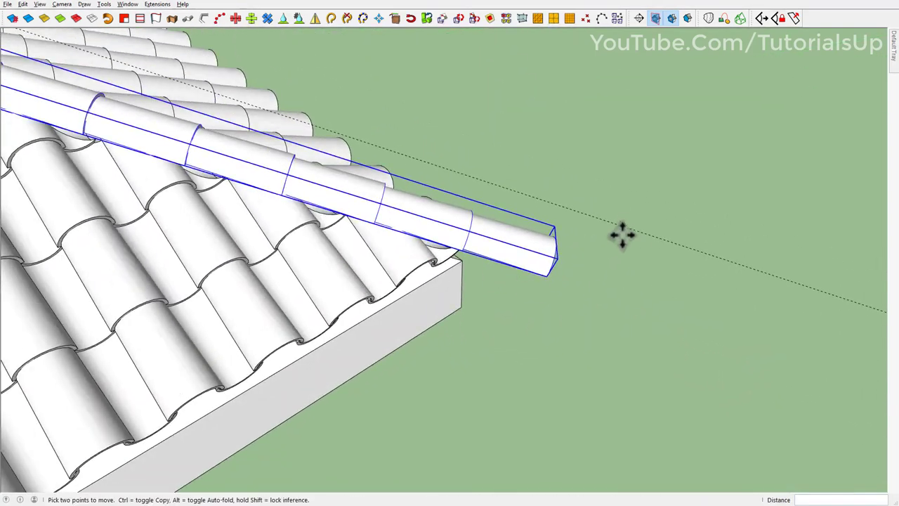
click(622, 226)
key(ctrl)
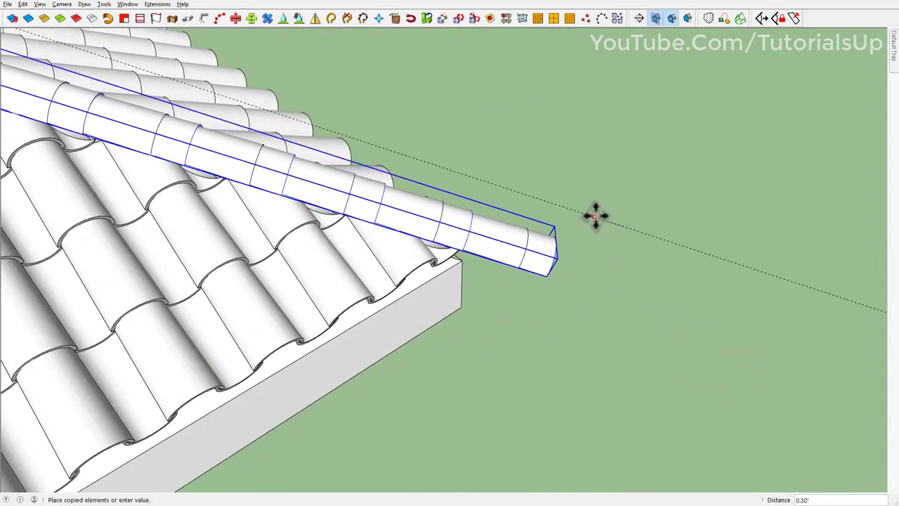
text(0.12)
key(Return)
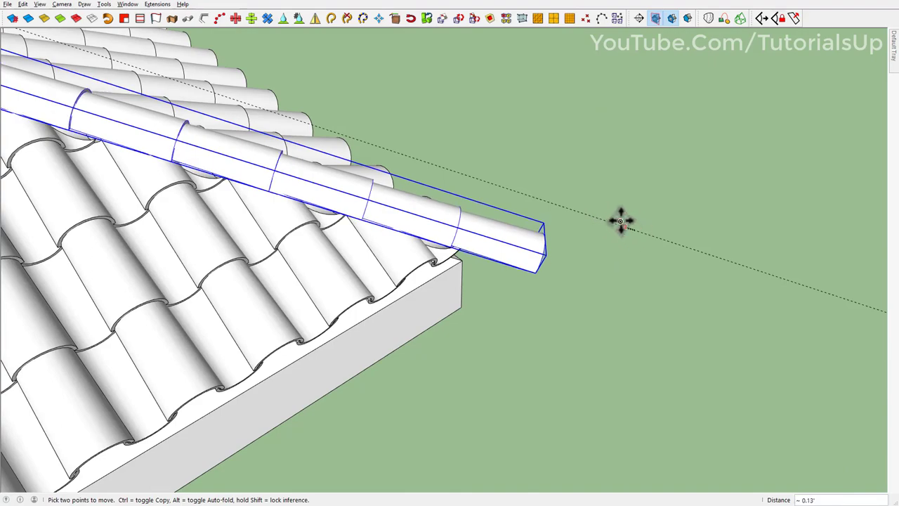
- Orbit and zoom in on the hip cap's lower end at the eave corner
scroll(566, 191, down, 3)
mouse_move(595, 335)
shift+middle_down()
mouse_move(250, 231)
mouse_move(381, 207)
mouse_move(516, 207)
shift+middle_up()
middle_drag(449, 179, 538, 254)
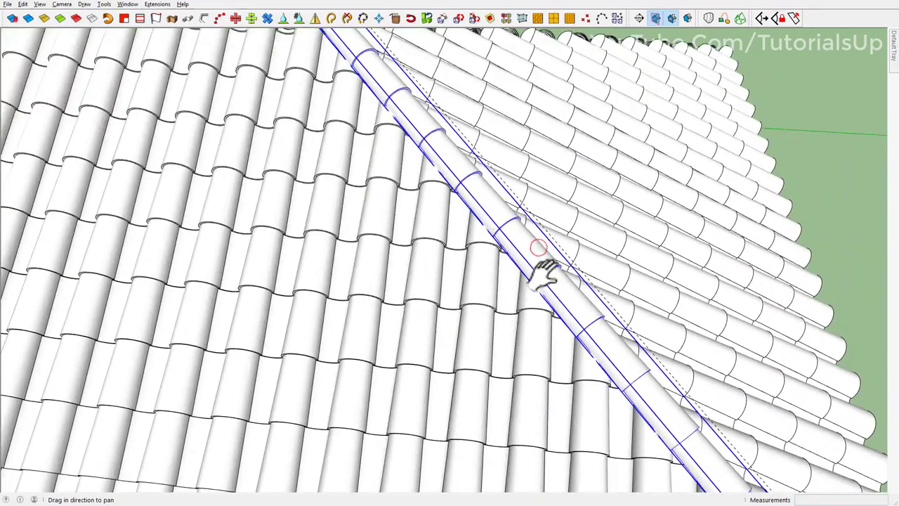
scroll(457, 245, up, 3)
scroll(638, 342, up, 2)
mouse_move(638, 342)
shift+middle_down()
mouse_move(386, 260)
mouse_move(401, 274)
mouse_move(398, 261)
shift+middle_up()
- Make the end hip tile a unique component
right_click(383, 273)
click(435, 92)
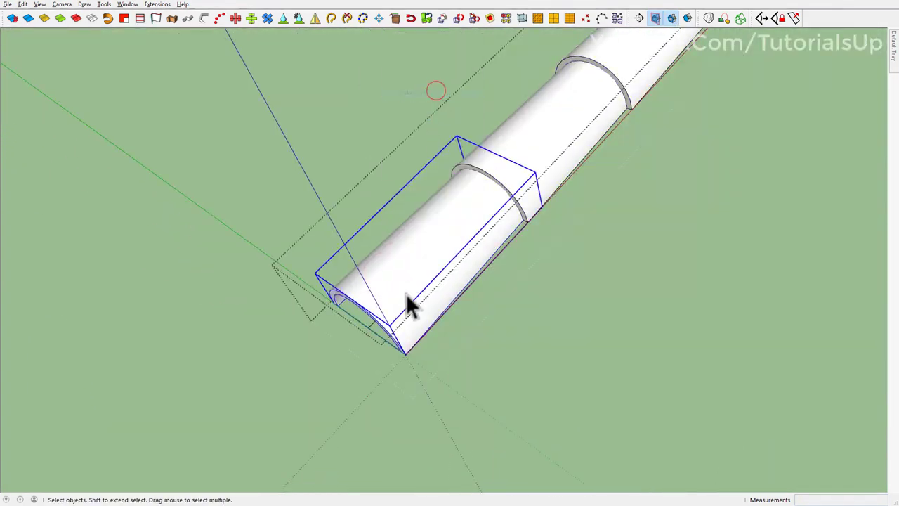
scroll(407, 302, down, 3)
mouse_move(408, 302)
middle_down()
mouse_move(395, 267)
mouse_move(426, 195)
mouse_move(450, 257)
middle_up()
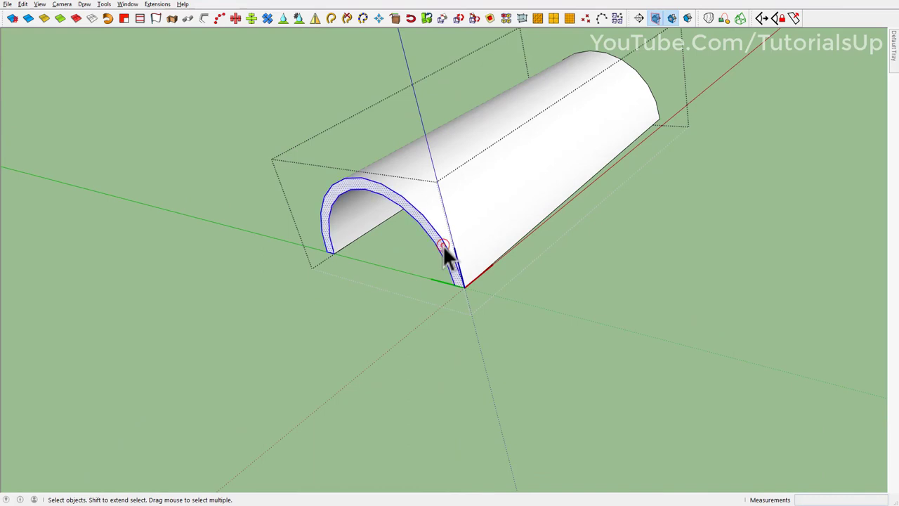
- Group the tile's arc face, rotate a copy 90° flat, and select both arcs
right_click(444, 247)
click(500, 327)
key(q)
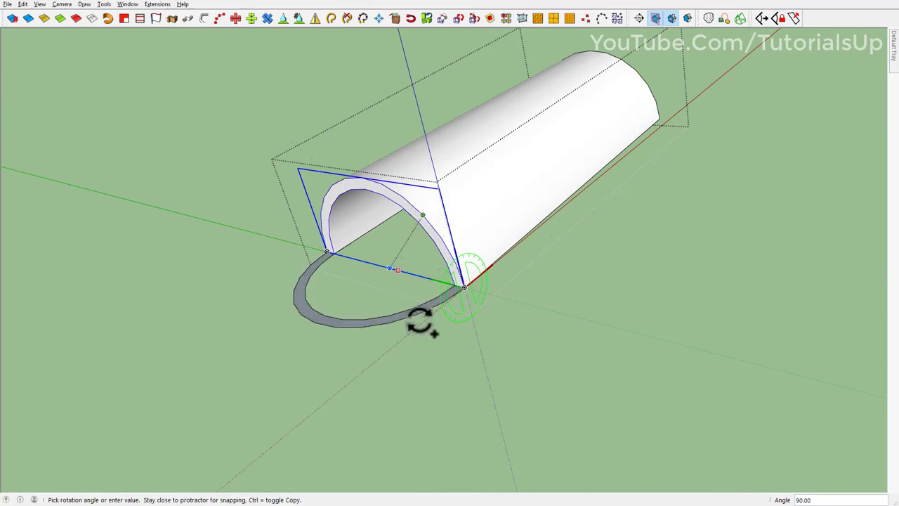
key(Escape)
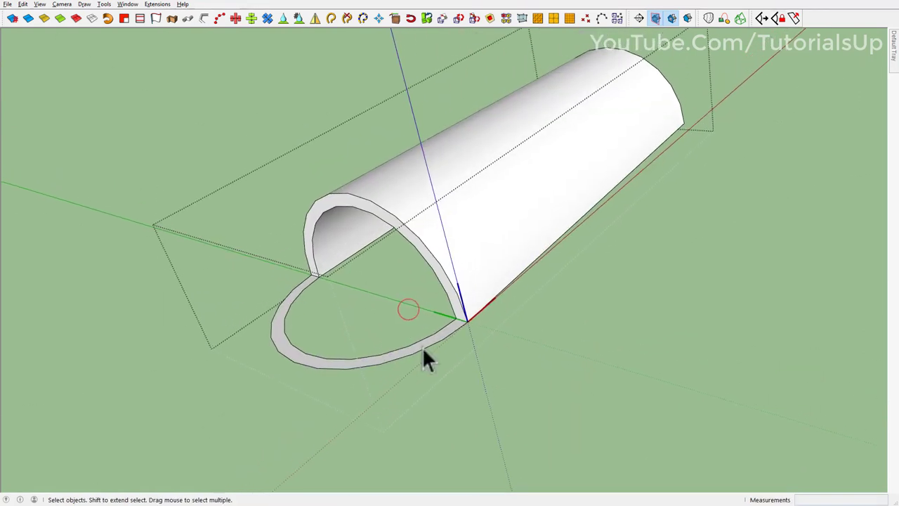
click(422, 345)
shift+click(431, 261)
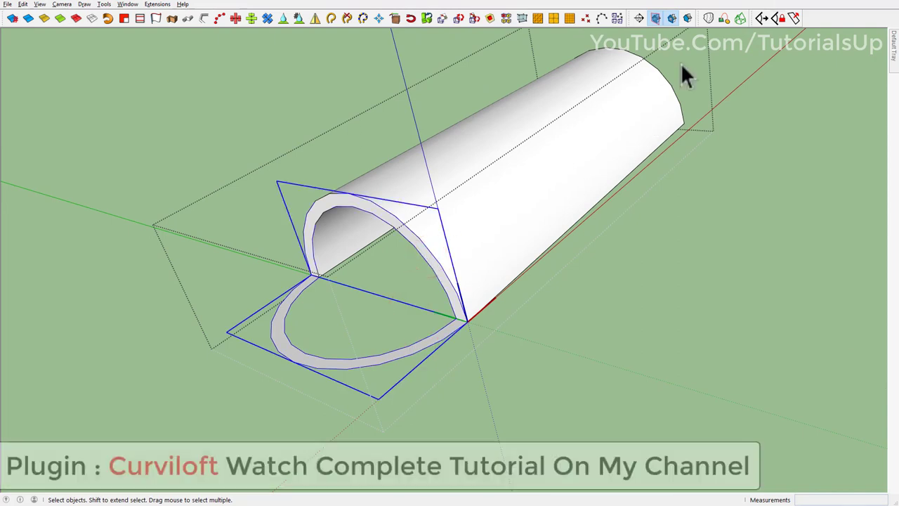
- Loft a rounded surface between the two arcs with Curviloft Loft by Spline
click(706, 19)
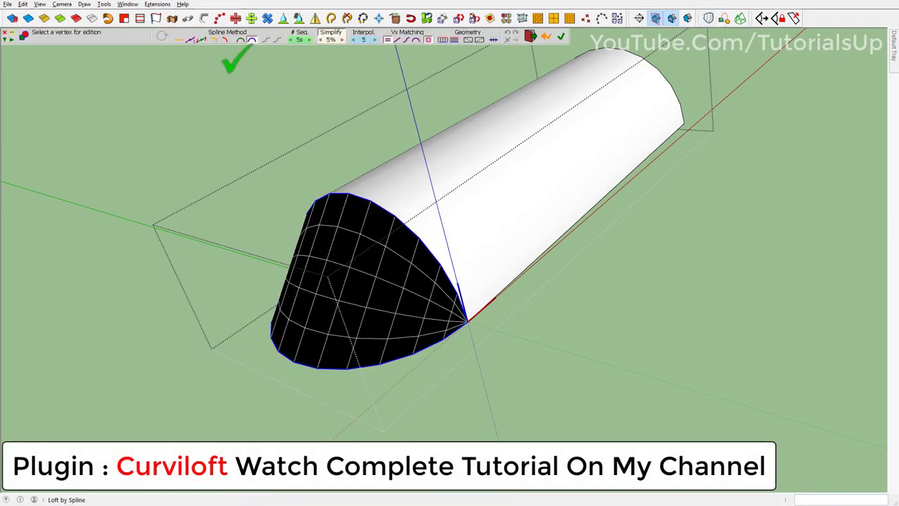
click(227, 40)
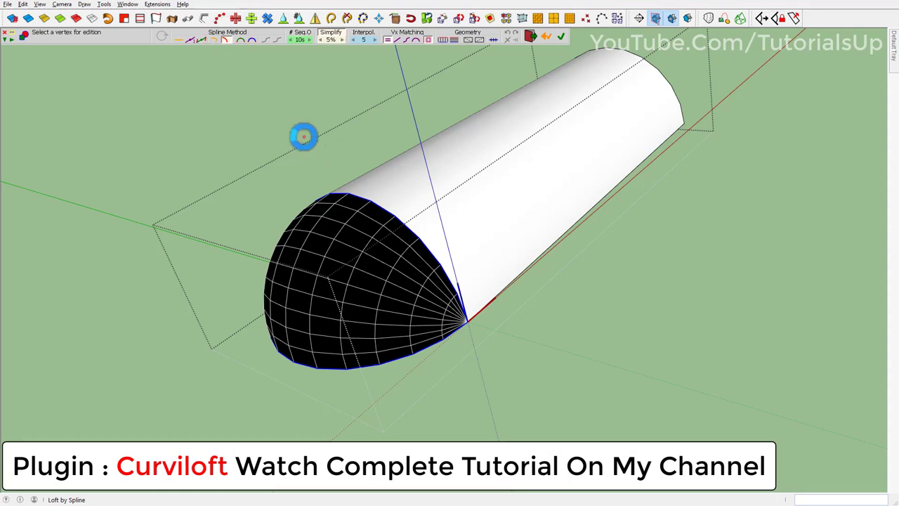
click(303, 136)
key(space)
- Explode the loft into plain faces and orbit to inspect the domed tile end
mouse_move(386, 269)
middle_down()
mouse_move(267, 251)
mouse_move(384, 280)
middle_up()
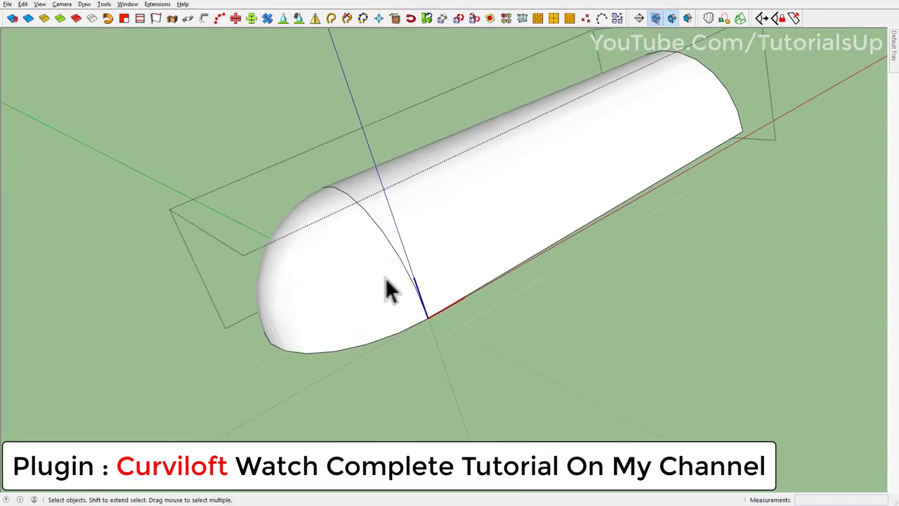
right_click(373, 264)
click(402, 313)
right_click(351, 270)
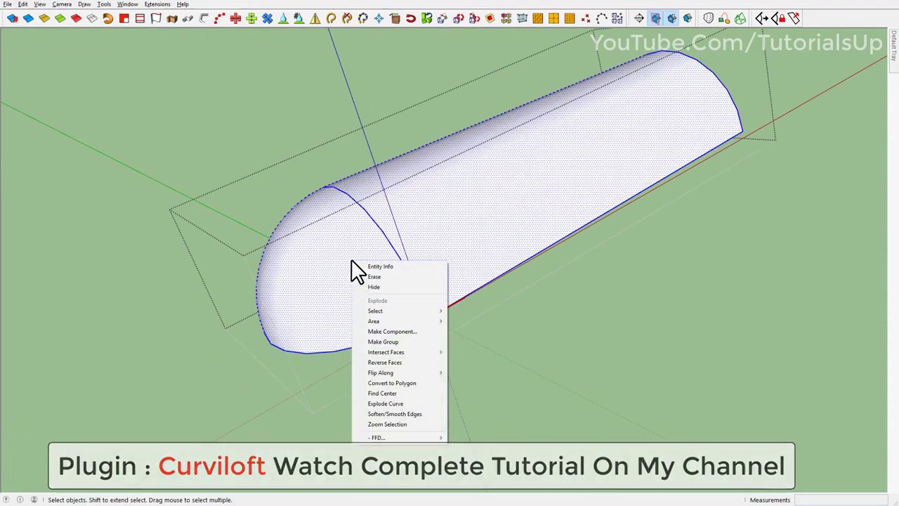
scroll(315, 244, up, 5)
mouse_move(309, 242)
middle_down()
mouse_move(365, 289)
mouse_move(196, 281)
mouse_move(176, 263)
mouse_move(112, 266)
middle_up()
scroll(184, 301, up, 3)
scroll(168, 288, up, 4)
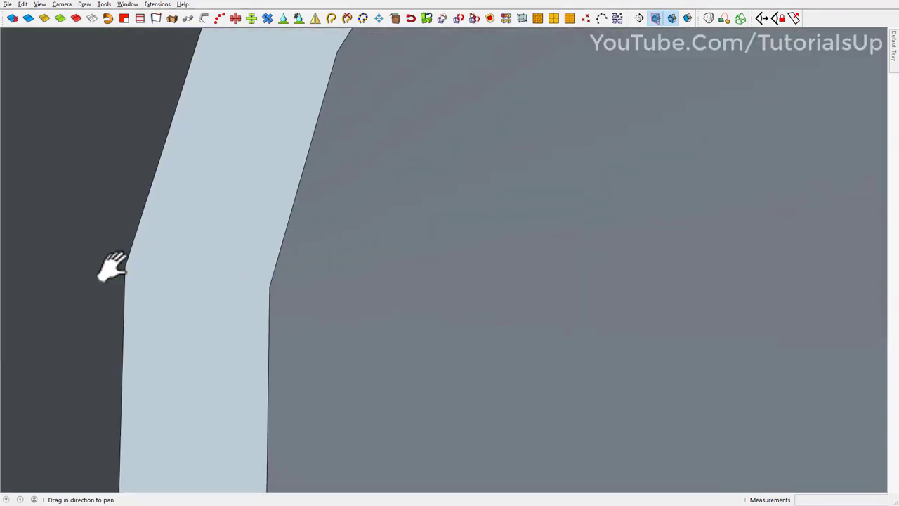
scroll(226, 261, down, 3)
scroll(361, 335, down, 3)
scroll(311, 334, down, 3)
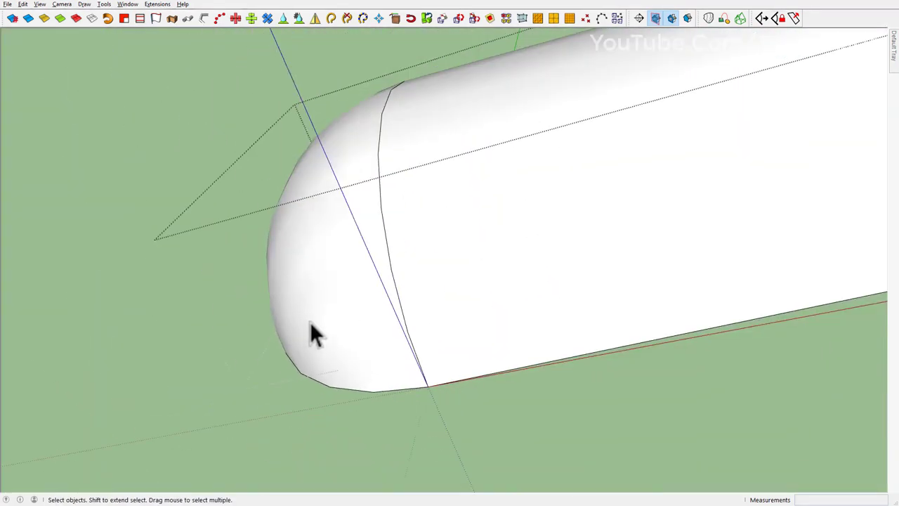
scroll(286, 317, down, 2)
- Exit the tile edit and delete the top end tile from the hip cap row group
click(336, 300)
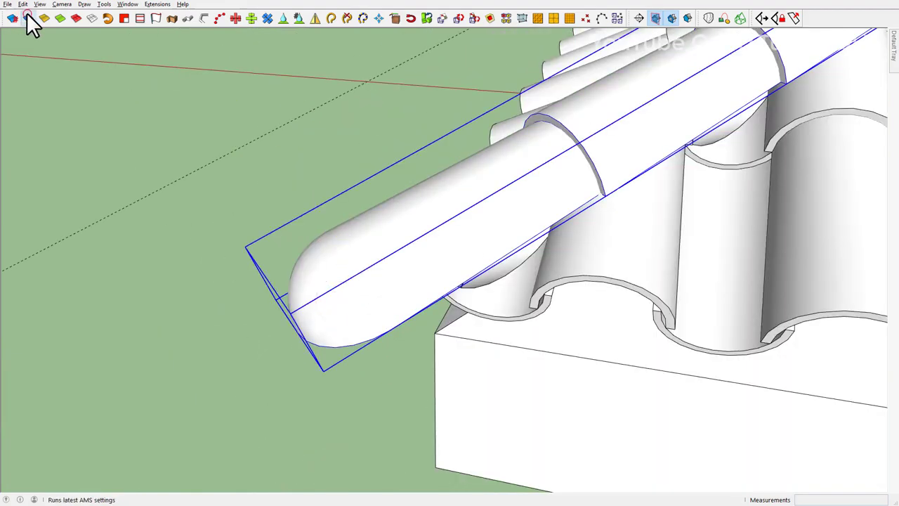
mouse_move(361, 305)
middle_down()
mouse_move(367, 331)
mouse_move(541, 184)
mouse_move(371, 351)
mouse_move(365, 320)
mouse_move(471, 217)
mouse_move(443, 200)
mouse_move(474, 201)
mouse_move(370, 257)
mouse_move(536, 234)
mouse_move(360, 271)
mouse_move(482, 265)
mouse_move(337, 251)
middle_up()
double_click(342, 217)
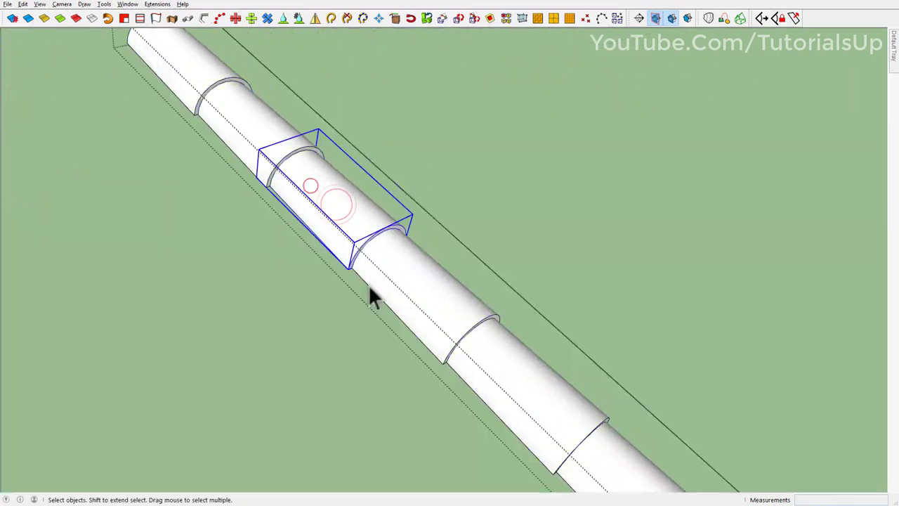
scroll(372, 295, down, 3)
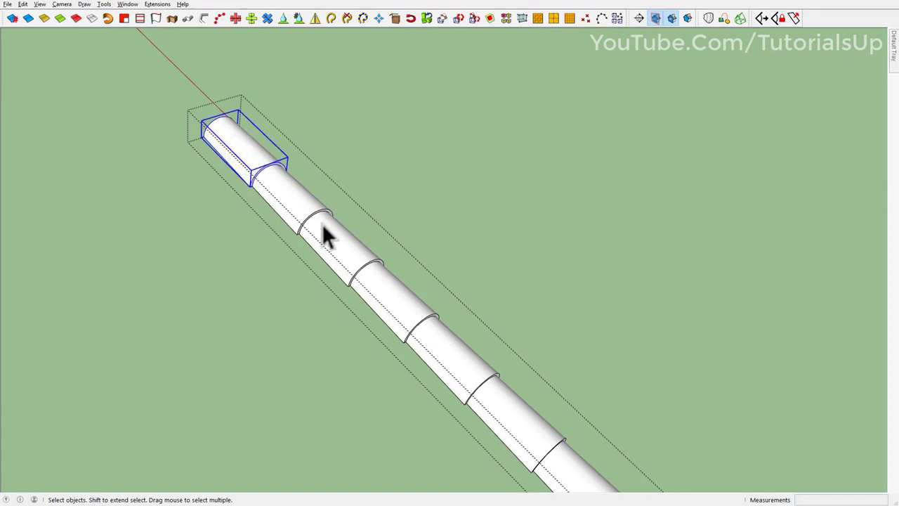
key(Delete)
click(239, 154)
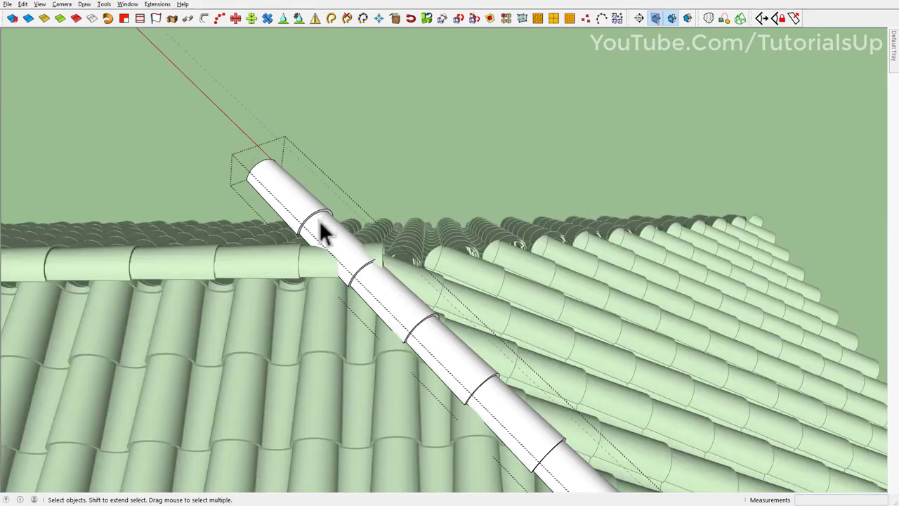
click(292, 201)
mouse_move(295, 210)
middle_down()
mouse_move(371, 281)
mouse_move(307, 330)
mouse_move(337, 321)
mouse_move(398, 193)
mouse_move(462, 191)
mouse_move(449, 105)
mouse_move(498, 168)
mouse_move(475, 237)
mouse_move(401, 204)
middle_up()
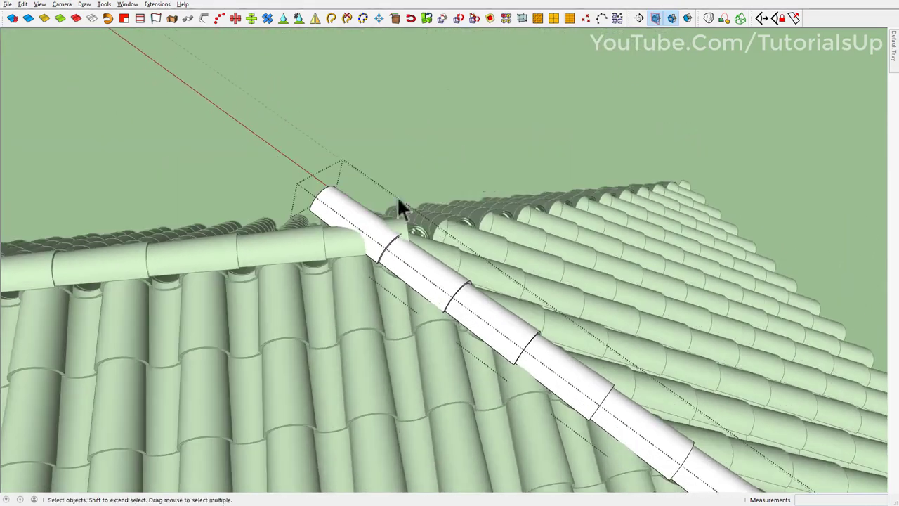
- Move the hip cap row up along the hip until it meets the main ridge cap
scroll(414, 214, down, 3)
scroll(422, 218, up, 2)
scroll(421, 251, up, 2)
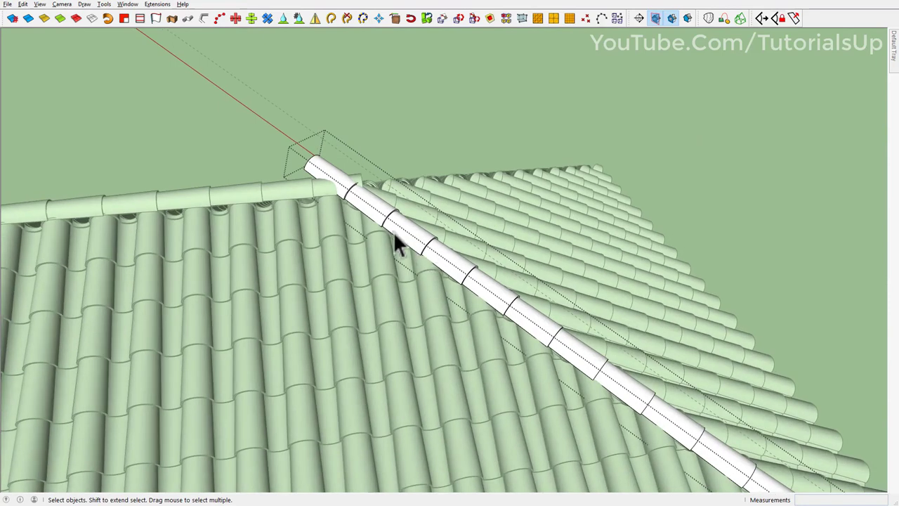
scroll(309, 160, up, 2)
key(m)
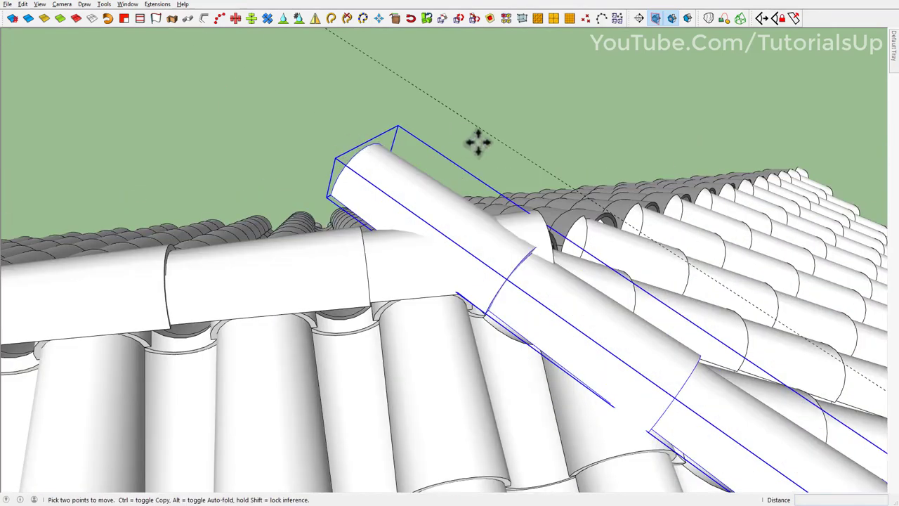
scroll(463, 140, down, 2)
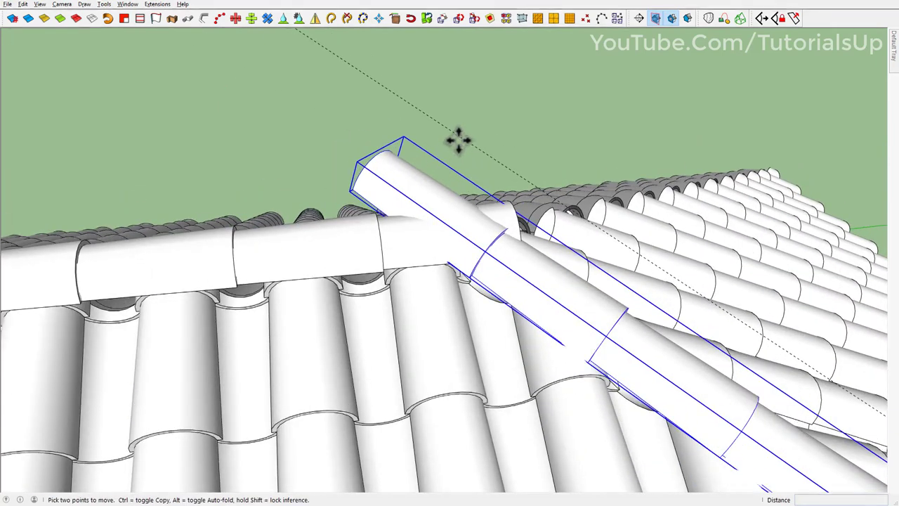
click(430, 109)
scroll(366, 143, down, 2)
scroll(366, 143, down, 3)
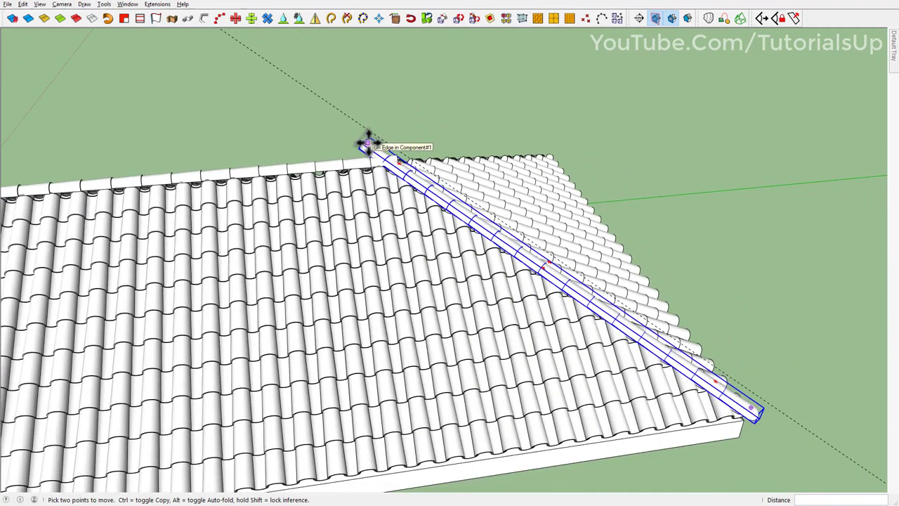
scroll(372, 139, up, 3)
scroll(381, 115, down, 2)
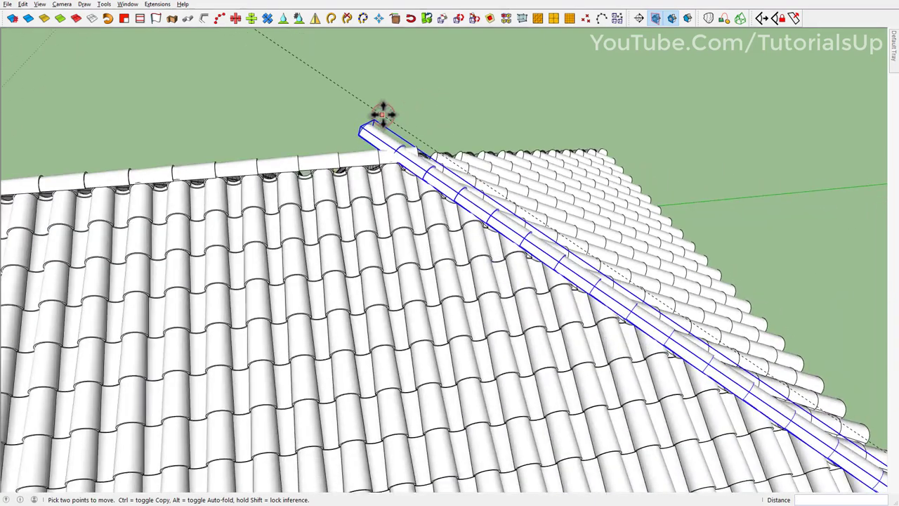
scroll(381, 112, down, 1)
scroll(379, 123, up, 3)
mouse_move(374, 147)
shift+middle_down()
mouse_move(465, 255)
mouse_move(208, 342)
mouse_move(433, 232)
mouse_move(407, 60)
mouse_move(428, 156)
mouse_move(421, 176)
shift+middle_up()
- Select the repositioned hip cap row and activate the Mirror tool
key(space)
click(449, 232)
scroll(425, 197, up, 1)
scroll(445, 225, up, 2)
scroll(422, 176, down, 2)
click(436, 191)
scroll(434, 145, down, 3)
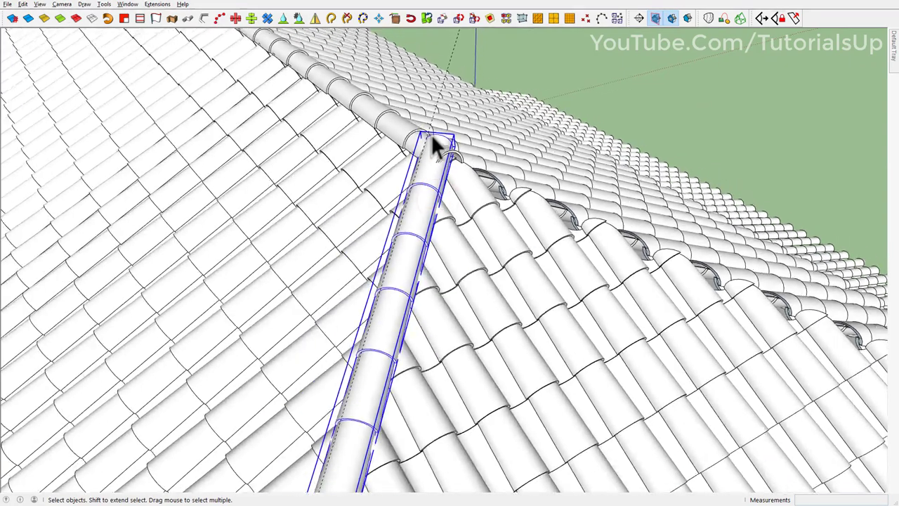
scroll(431, 134, down, 2)
scroll(431, 134, down, 2)
key(shift+m)
scroll(521, 336, down, 1)
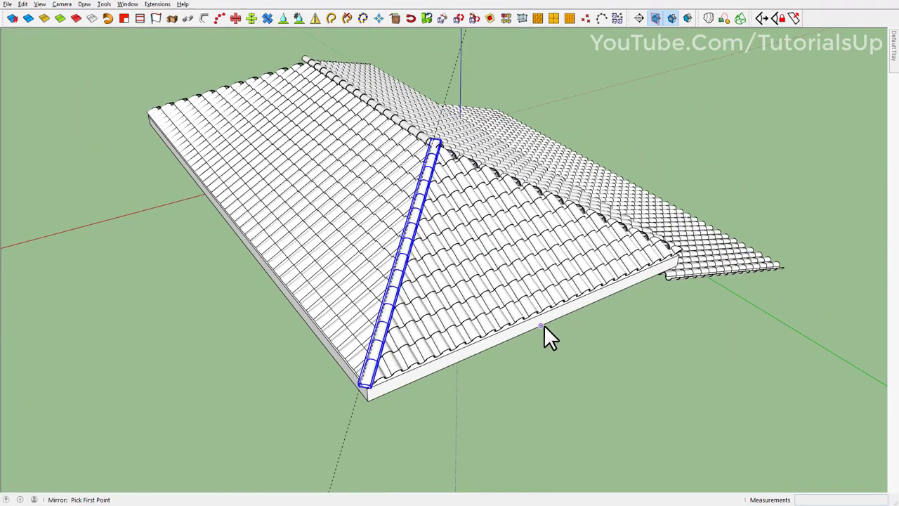
click(542, 325)
click(559, 347)
key(Return)
mouse_move(559, 351)
middle_down()
mouse_move(607, 309)
mouse_move(431, 341)
mouse_move(466, 241)
middle_up()
scroll(482, 357, up, 3)
shift+middle_drag(482, 357, 443, 256)
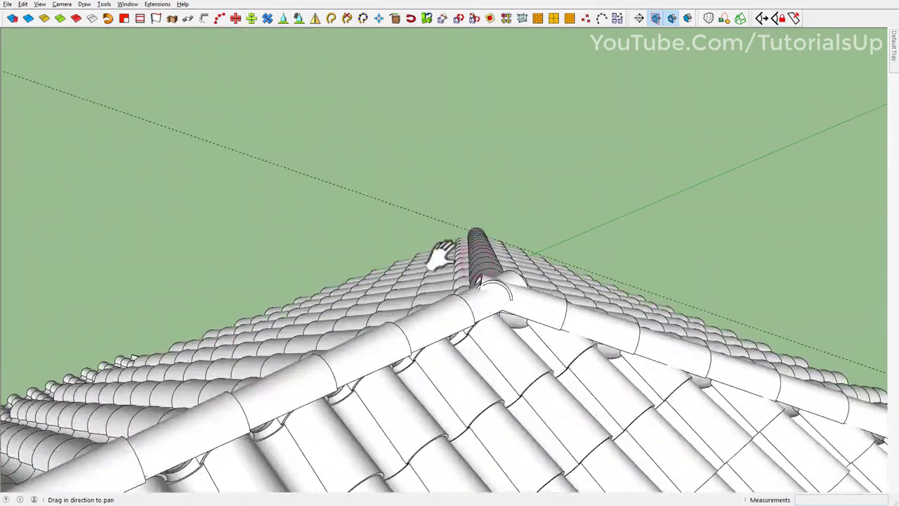
mouse_move(415, 217)
middle_down()
mouse_move(457, 305)
mouse_move(445, 344)
mouse_move(541, 307)
middle_up()
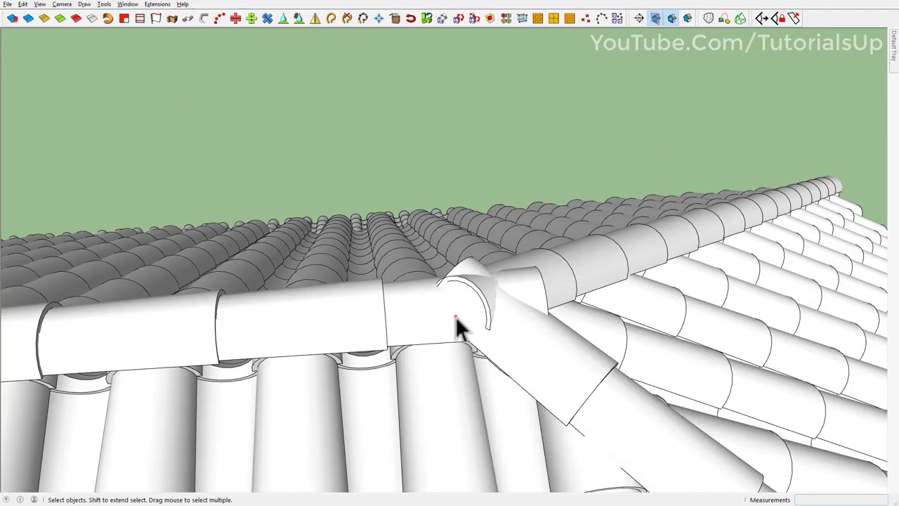
mouse_move(517, 337)
middle_down()
mouse_move(421, 337)
mouse_move(467, 321)
mouse_move(387, 297)
mouse_move(361, 311)
middle_up()
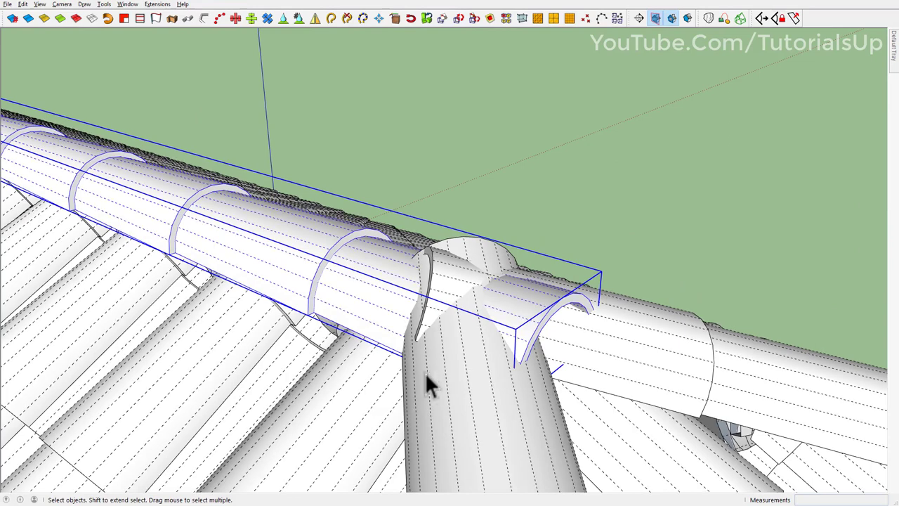
mouse_move(426, 376)
middle_down()
mouse_move(471, 325)
mouse_move(602, 255)
middle_up()
- Draw vertical lines rising from the points where the hip tiles meet the ridge tiles
scroll(510, 196, up, 3)
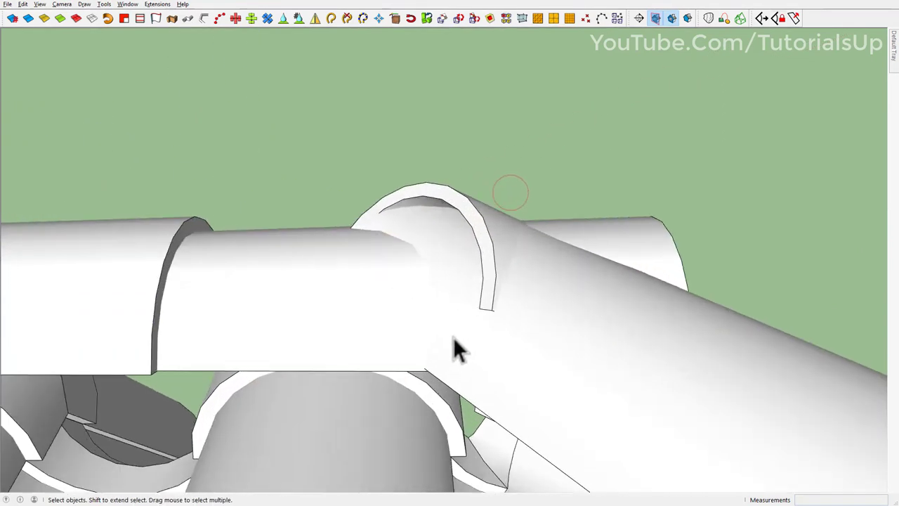
key(l)
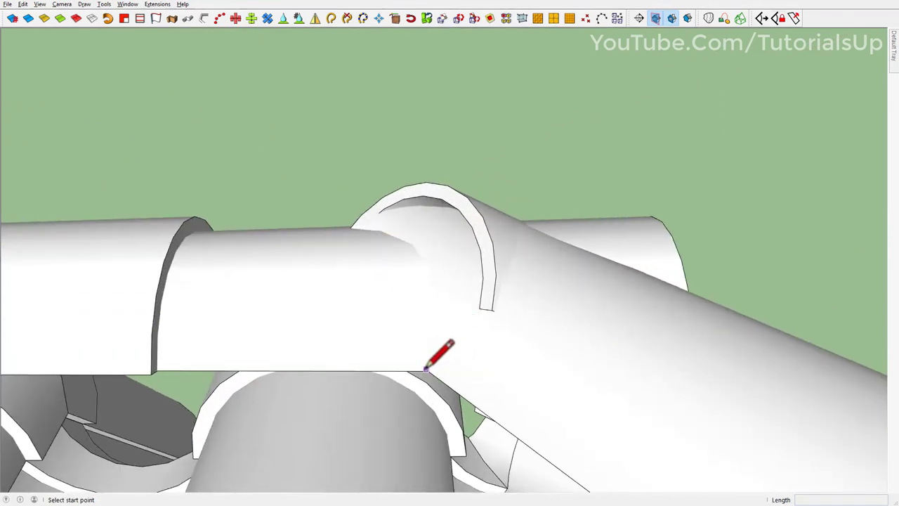
scroll(425, 368, up, 3)
scroll(426, 369, up, 3)
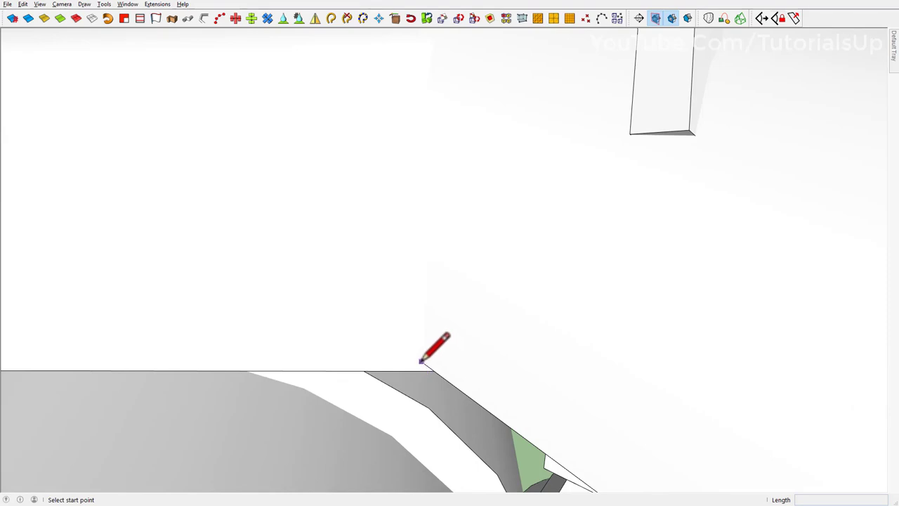
click(420, 360)
scroll(419, 361, down, 2)
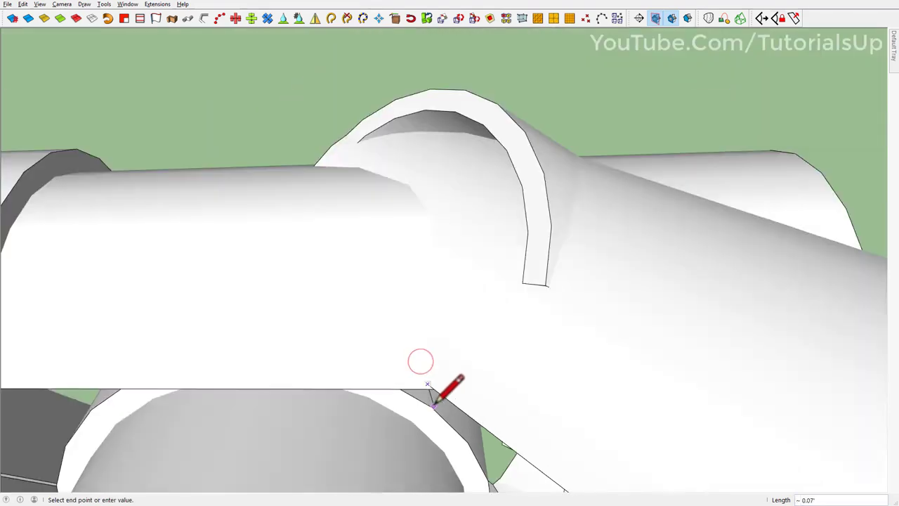
scroll(429, 391, down, 2)
click(445, 159)
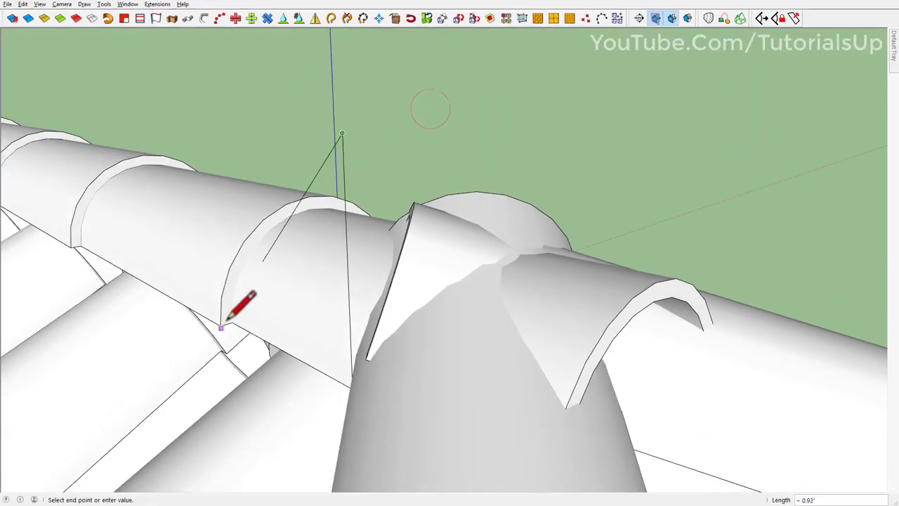
middle_drag(240, 302, 472, 306)
key(Escape)
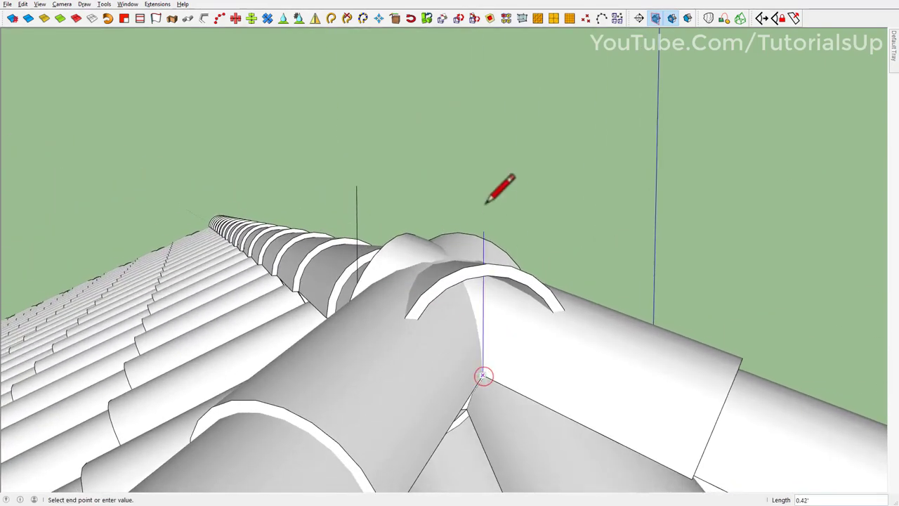
click(483, 181)
mouse_move(483, 181)
middle_down()
mouse_move(475, 363)
mouse_move(468, 288)
mouse_move(484, 236)
mouse_move(459, 241)
mouse_move(456, 307)
mouse_move(454, 217)
mouse_move(450, 241)
middle_up()
click(450, 241)
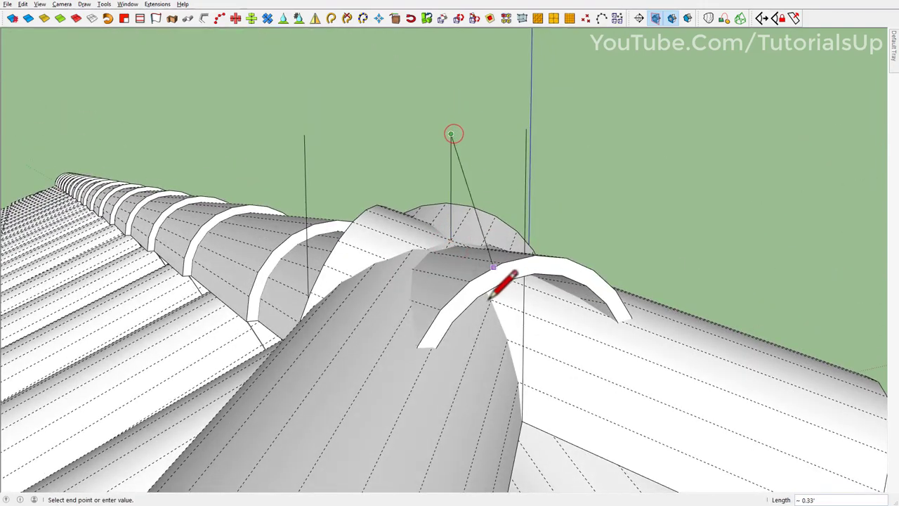
middle_drag(492, 294, 124, 351)
mouse_move(532, 351)
middle_down()
mouse_move(498, 267)
mouse_move(548, 372)
mouse_move(437, 311)
mouse_move(732, 304)
mouse_move(442, 257)
mouse_move(419, 224)
middle_up()
- Select the three vertical lines and bring up their context menu
key(space)
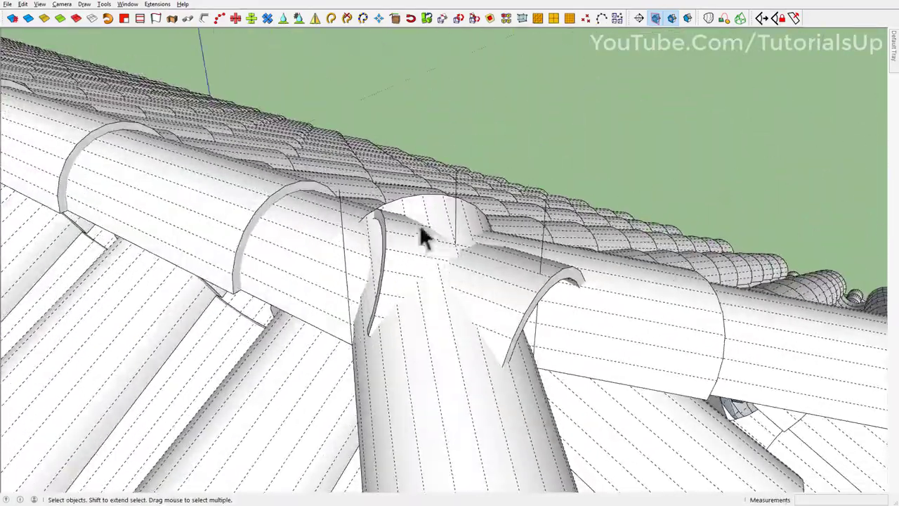
click(343, 227)
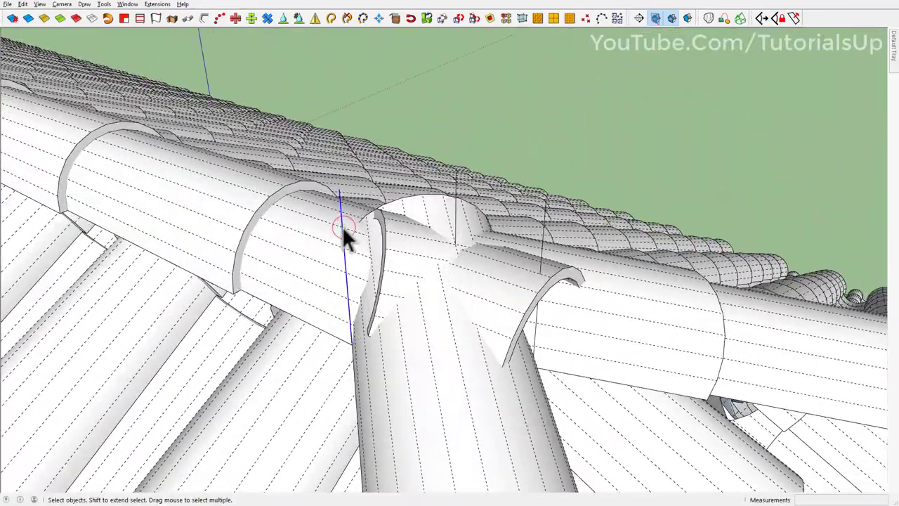
shift+click(455, 188)
shift+click(545, 215)
right_click(545, 215)
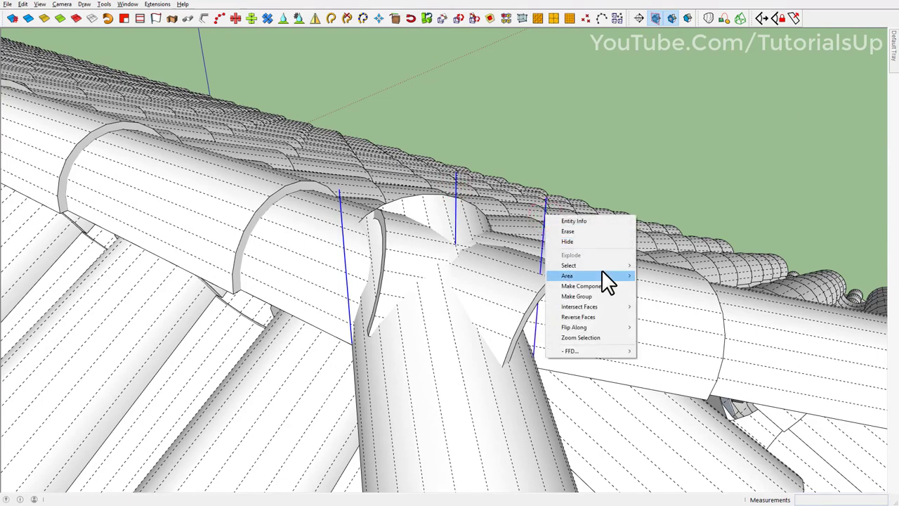
- Group the three vertical lines and open the group for editing
click(586, 295)
mouse_move(586, 294)
middle_down()
mouse_move(481, 242)
mouse_move(542, 227)
mouse_move(462, 340)
middle_up()
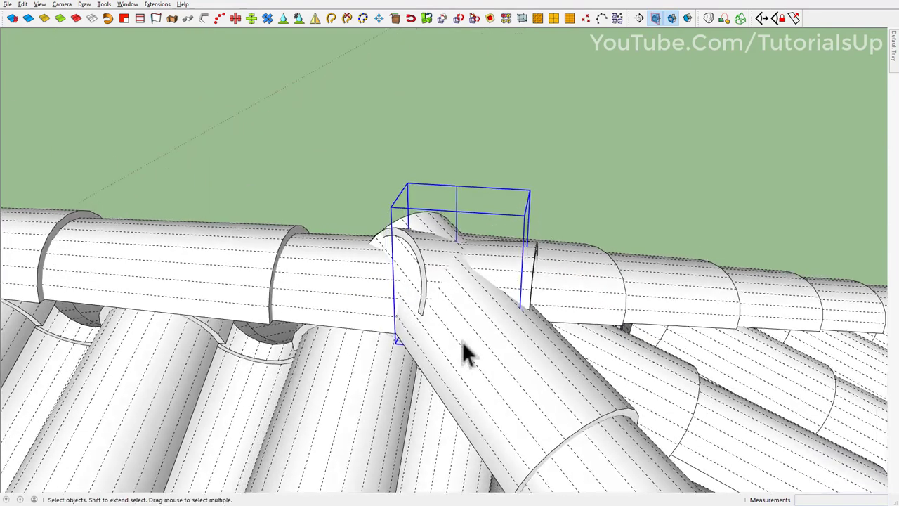
double_click(455, 199)
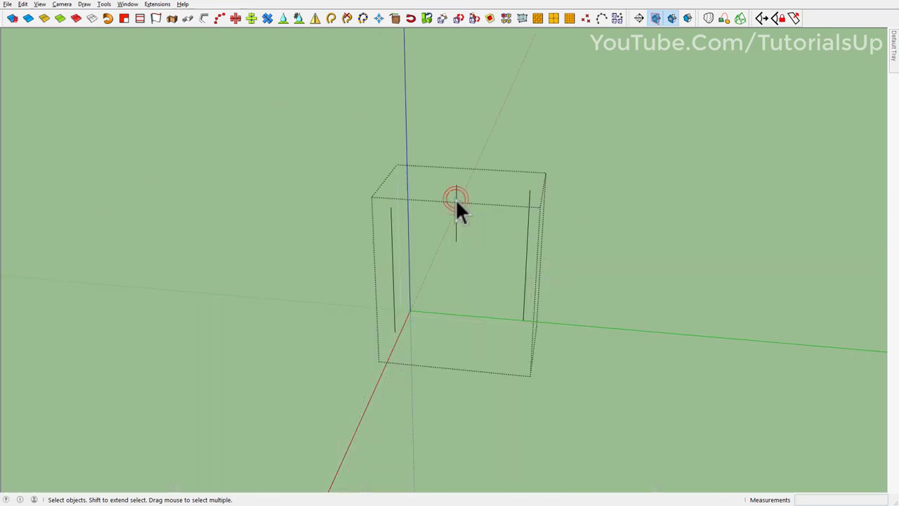
mouse_move(457, 204)
middle_down()
mouse_move(426, 255)
mouse_move(442, 263)
middle_up()
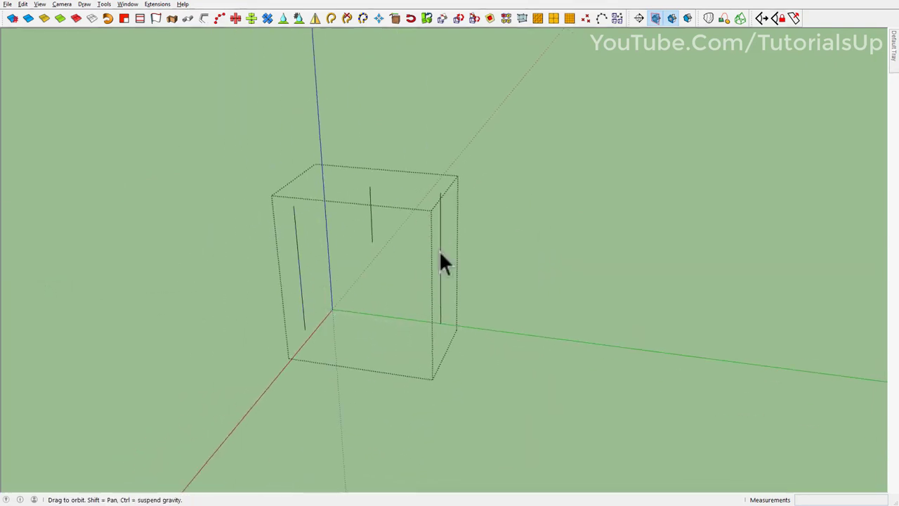
- Extrude two faces between the vertical lines and scale them much taller
click(294, 204)
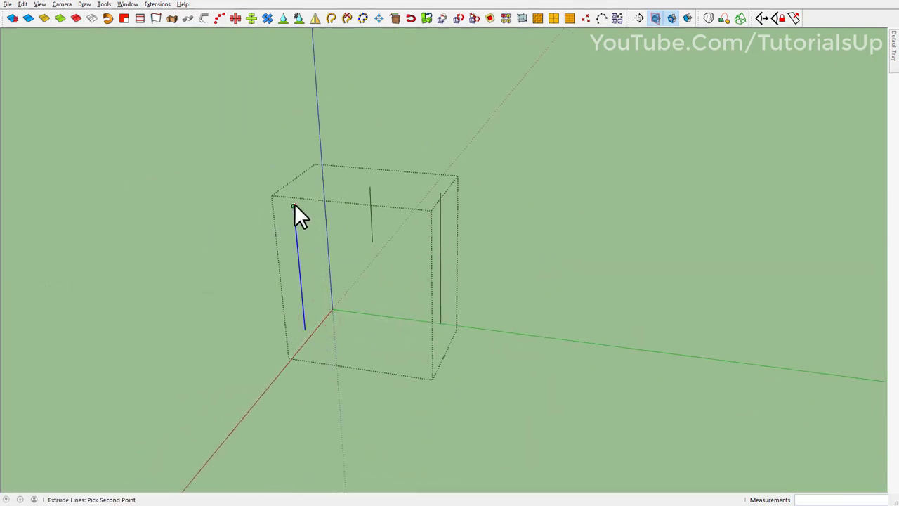
click(440, 199)
key(space)
click(338, 257)
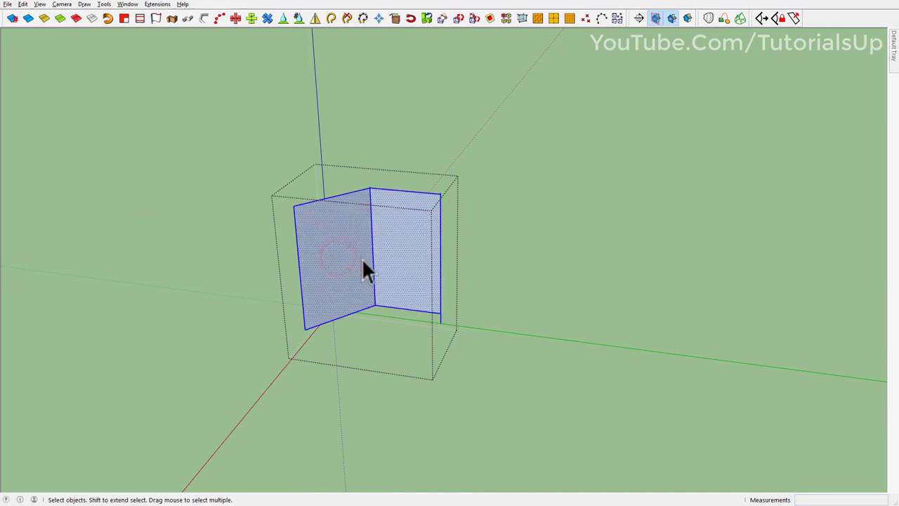
key(s)
ctrl+drag(381, 341, 381, 415)
mouse_move(381, 415)
shift+middle_down()
mouse_move(393, 322)
mouse_move(351, 281)
shift+middle_up()
- Delete the stray short edge at the bottom of the faces
key(t)
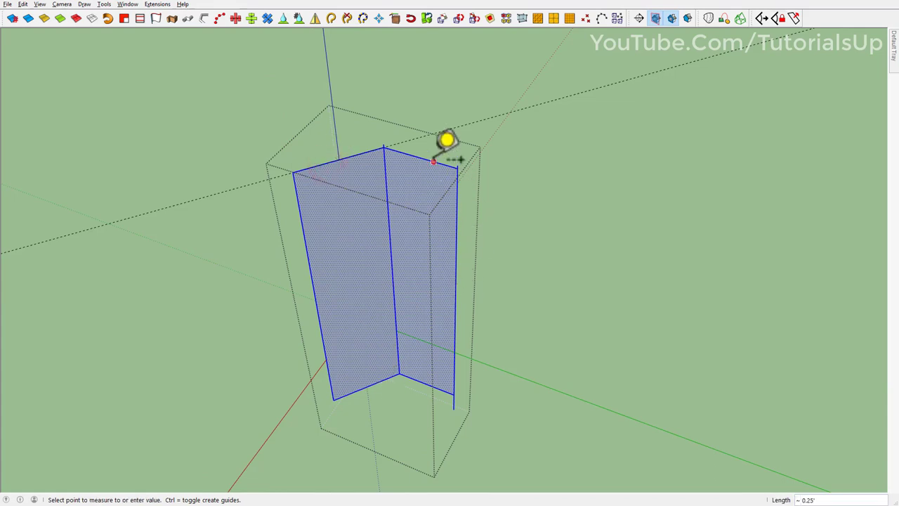
key(space)
click(459, 192)
click(457, 193)
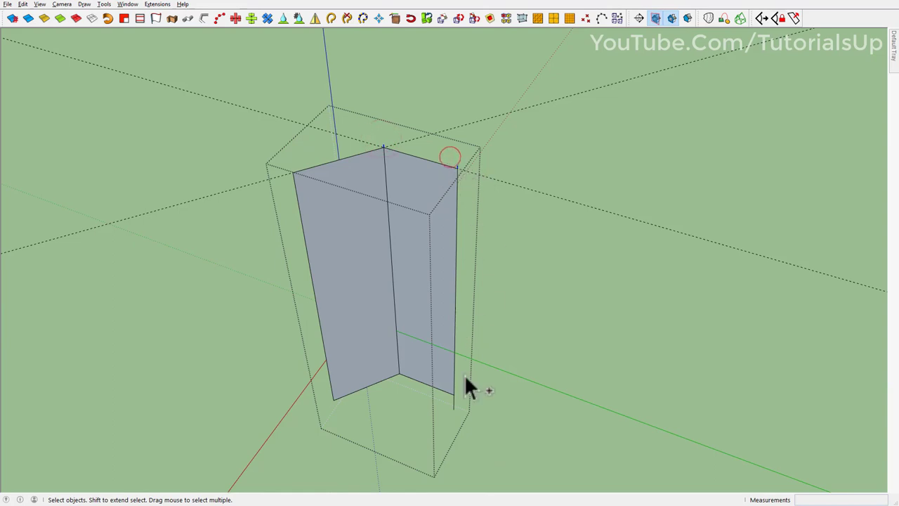
drag(480, 424, 476, 414)
key(Delete)
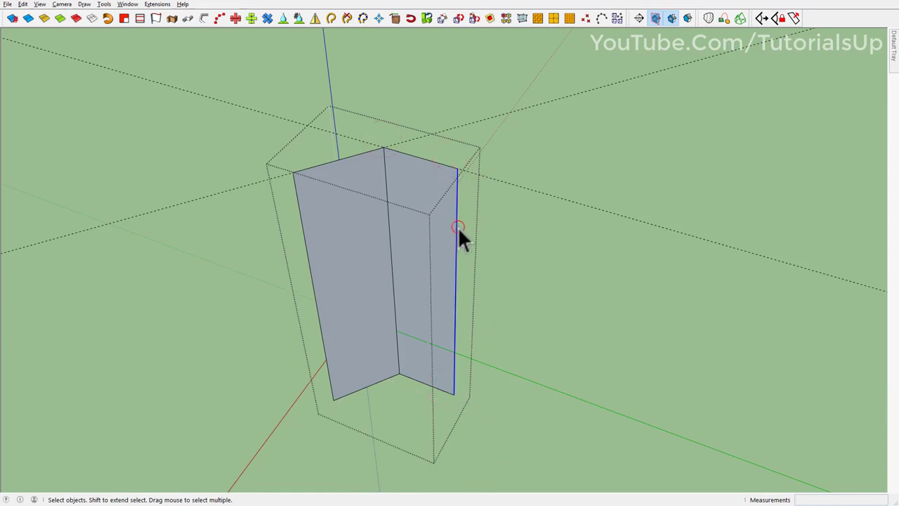
- Move the right and left vertical edges outward to widen the cutting shape
key(m)
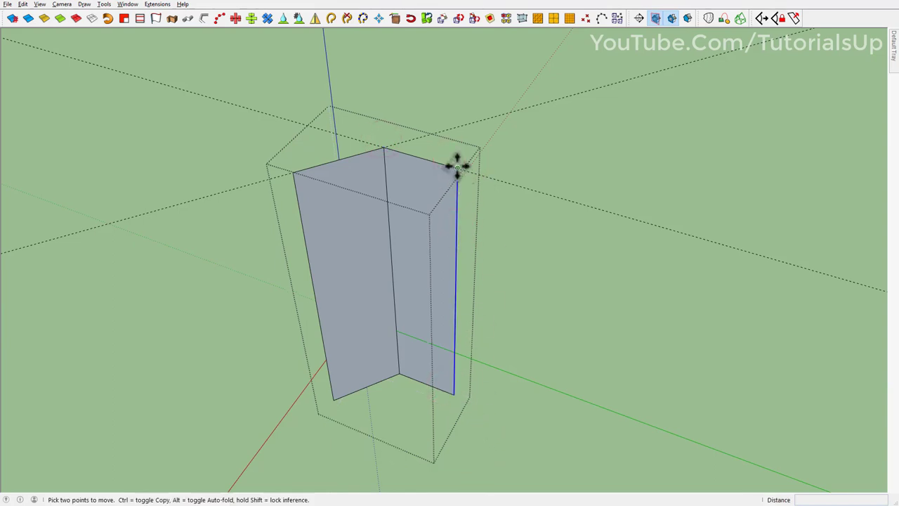
click(457, 168)
click(493, 177)
key(space)
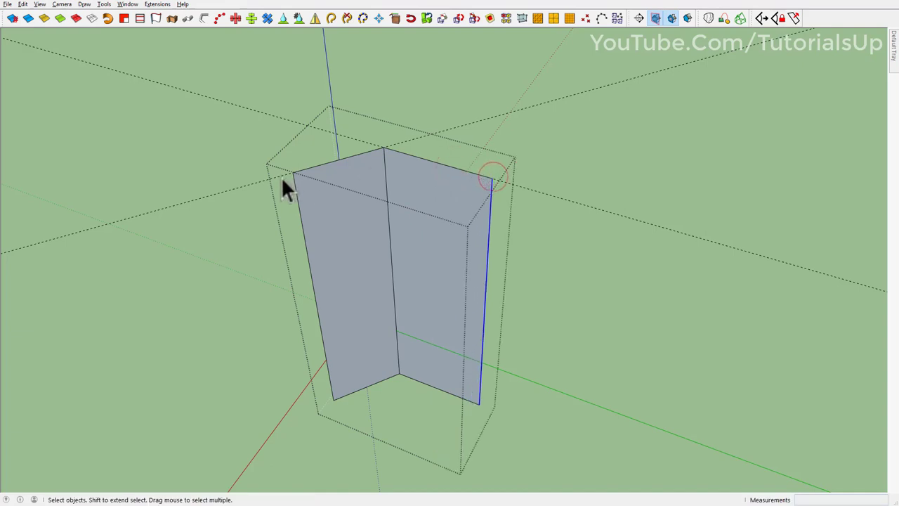
click(297, 196)
key(m)
click(294, 172)
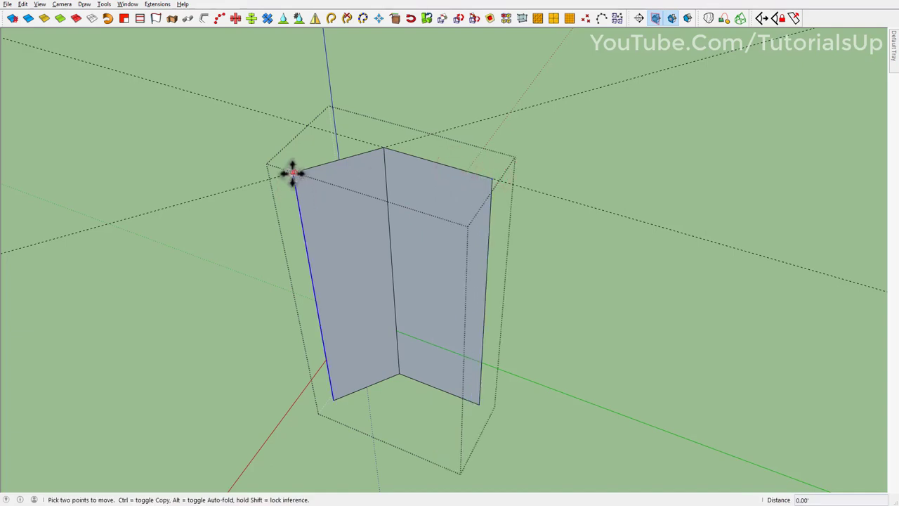
click(246, 186)
key(space)
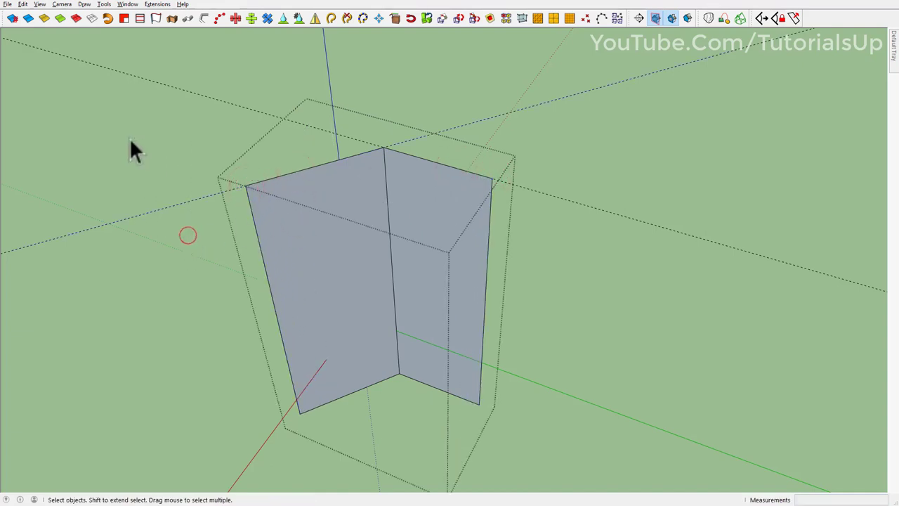
- Close the group and copy the cutting shape with Edit > Copy
key(Escape)
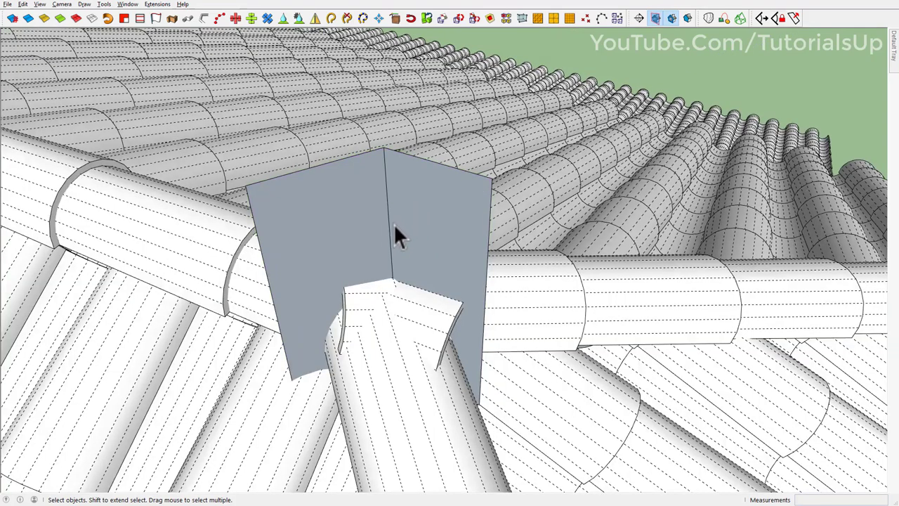
click(388, 216)
click(23, 5)
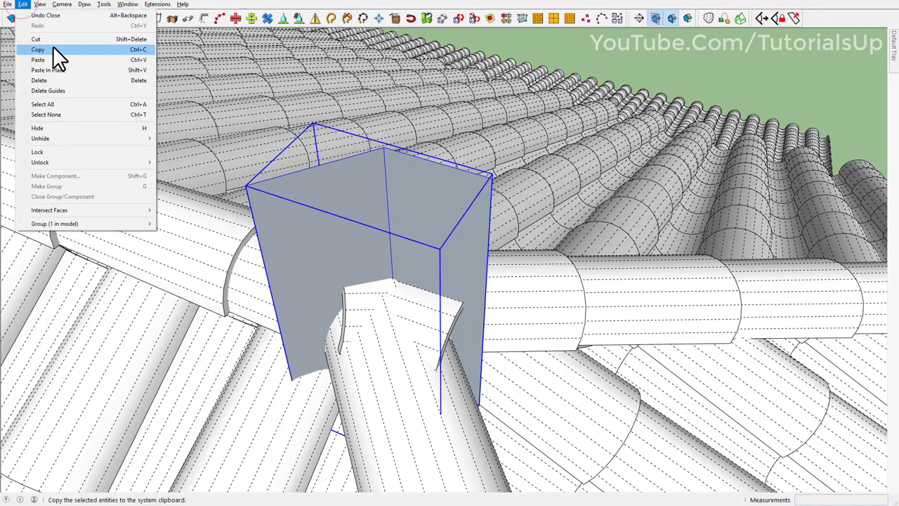
click(53, 48)
- Open the ridge tile group and explode the tile component into its parts
double_click(389, 415)
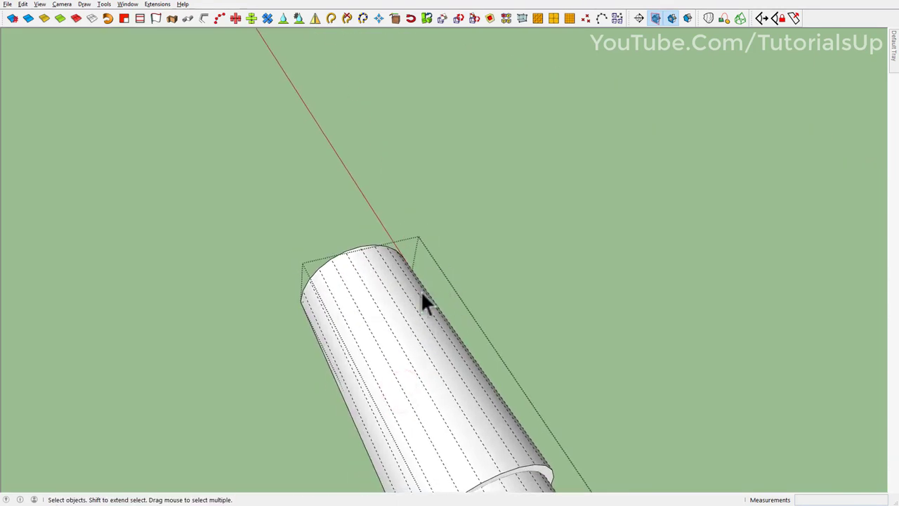
scroll(421, 301, down, 2)
shift+middle_drag(417, 315, 405, 287)
right_click(402, 279)
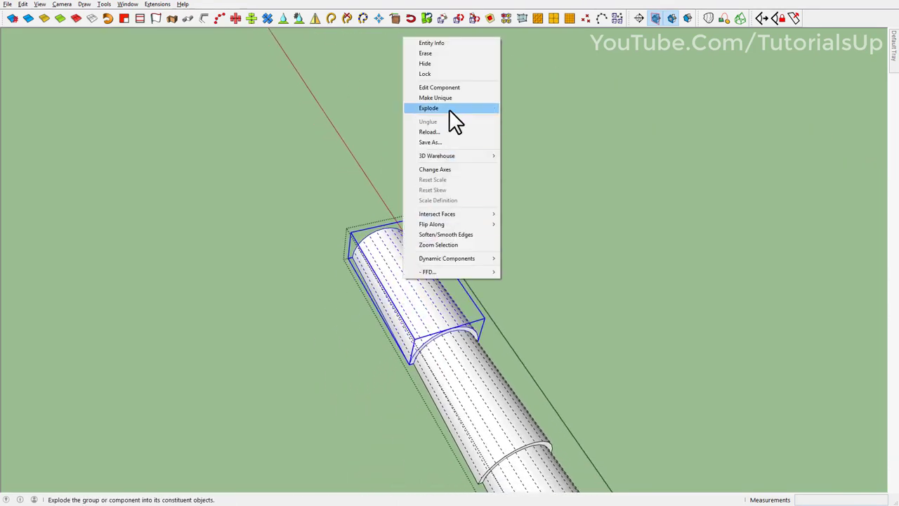
click(449, 109)
- Paste the cutter in place inside the tile and intersect it with the tile faces
double_click(412, 253)
click(23, 4)
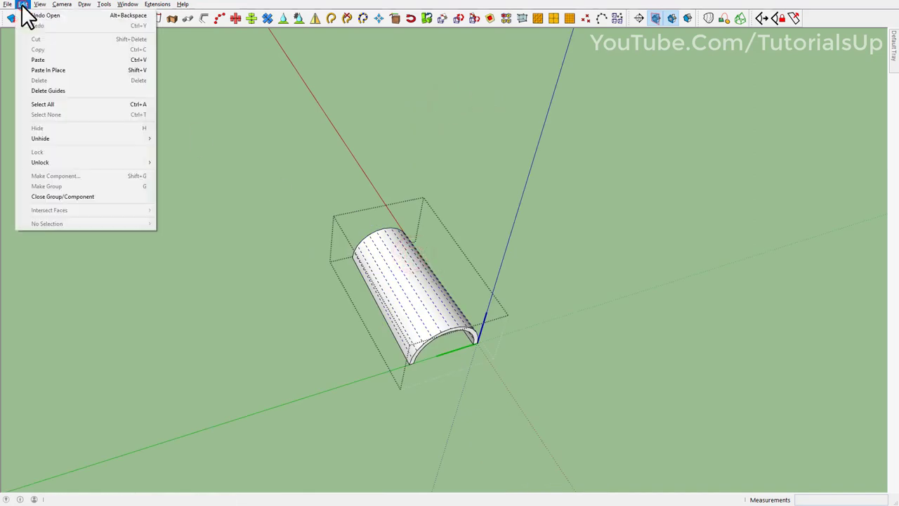
click(59, 84)
middle_drag(221, 166, 660, 305)
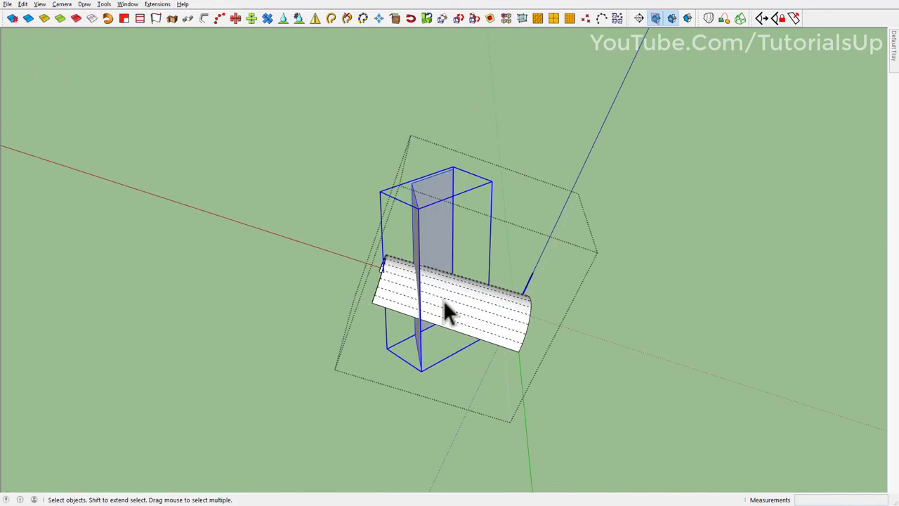
shift+click(455, 306)
right_click(457, 304)
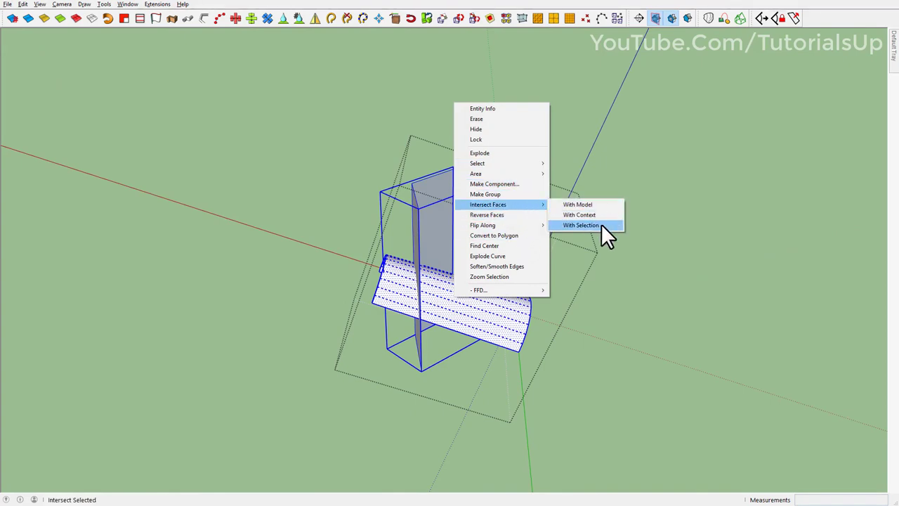
click(601, 225)
- Delete the leftover cutting wall after trimming
mouse_move(482, 225)
drag(393, 321, 367, 205)
mouse_move(441, 276)
middle_down()
mouse_move(634, 327)
mouse_move(596, 237)
mouse_move(323, 353)
mouse_move(399, 189)
mouse_move(393, 320)
middle_up()
click(389, 183)
key(Delete)
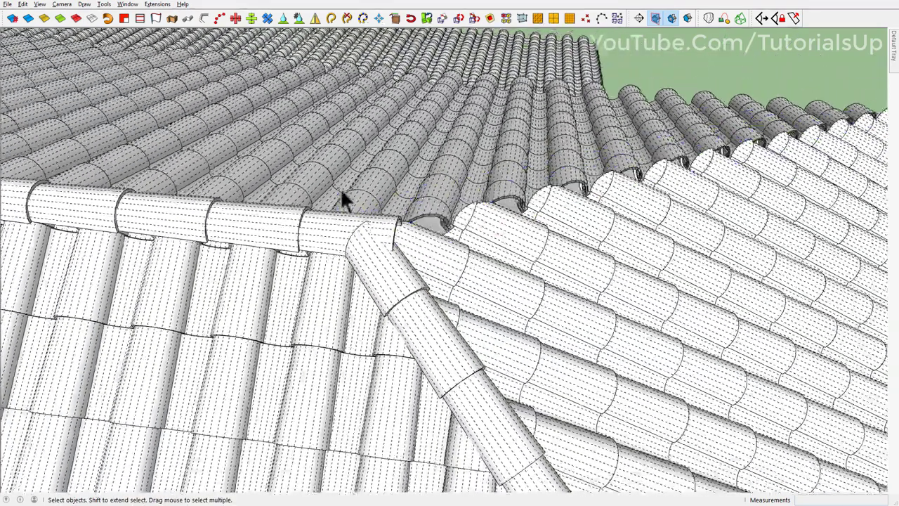
- Mirror the hip ridge cylinder onto the other side of the roof
scroll(343, 199, down, 3)
mouse_move(344, 201)
middle_down()
mouse_move(389, 227)
mouse_move(344, 237)
middle_up()
scroll(375, 188, up, 5)
click(366, 184)
scroll(347, 176, down, 5)
middle_drag(347, 177, 453, 281)
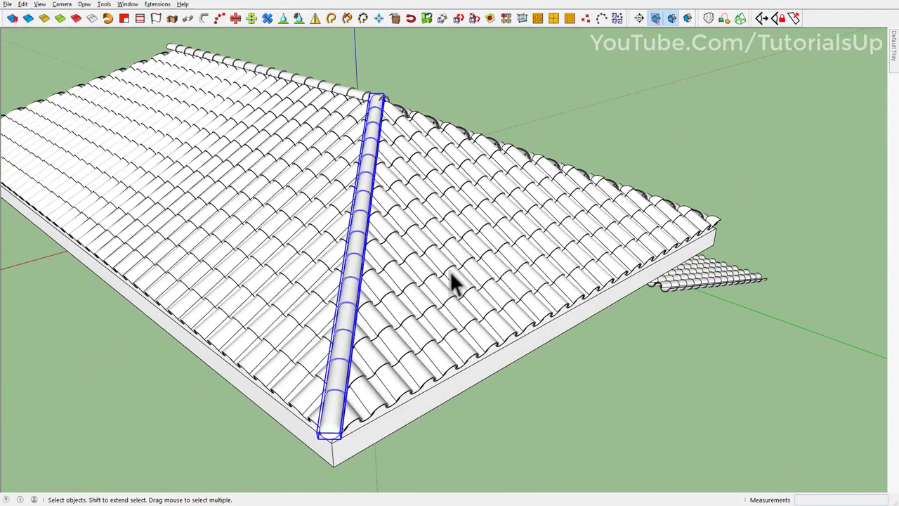
click(570, 330)
click(591, 352)
scroll(591, 351, up, 3)
shift+middle_drag(590, 352, 500, 345)
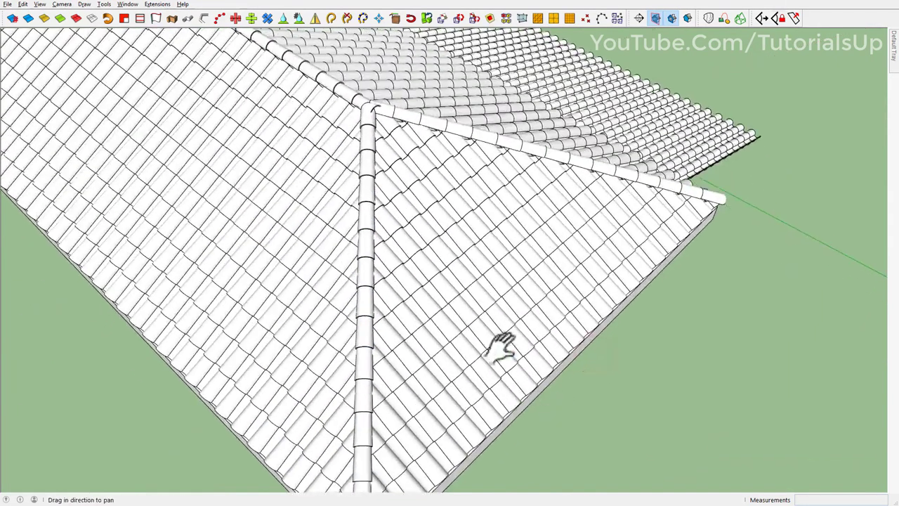
scroll(412, 227, down, 3)
scroll(401, 236, up, 5)
mouse_move(401, 237)
middle_down()
mouse_move(562, 231)
mouse_move(374, 228)
middle_up()
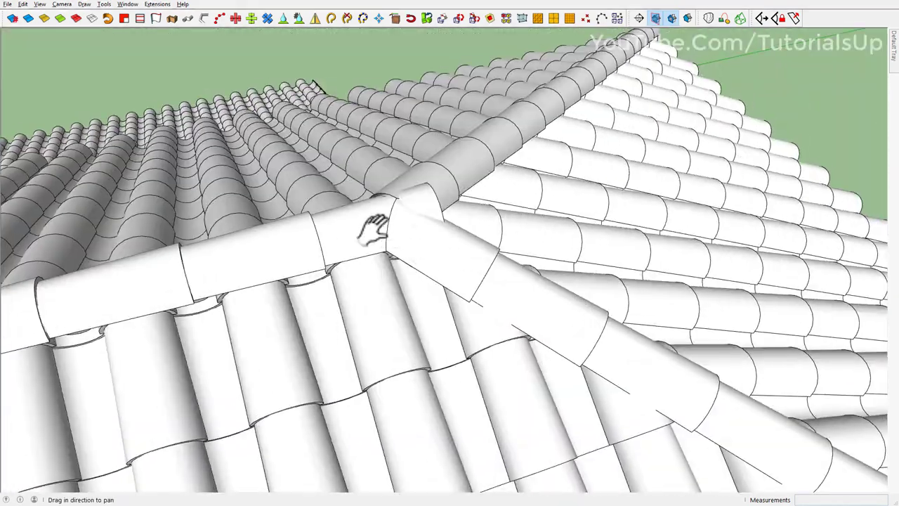
- Enter the ridge group and a ridge tile to inspect the arch junction
click(370, 211)
double_click(395, 187)
double_click(394, 187)
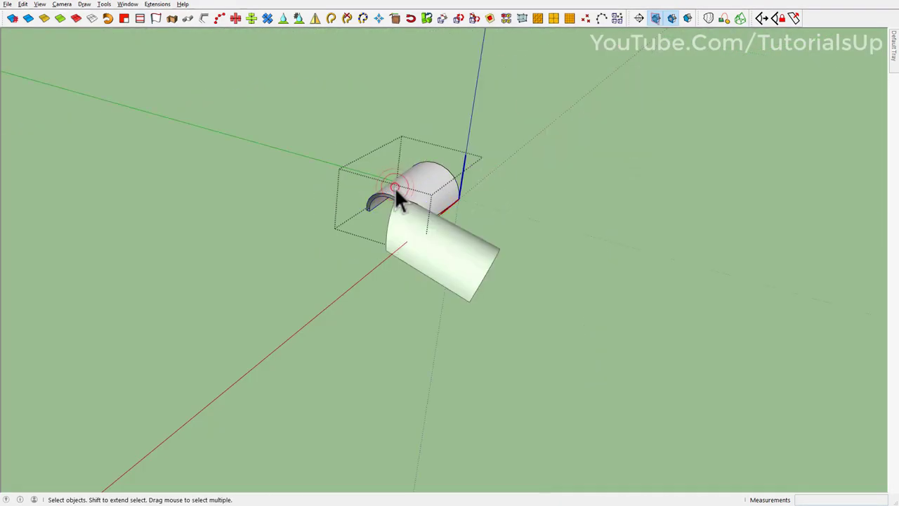
triple_click(393, 187)
shift+middle_drag(393, 187, 742, 124)
scroll(421, 245, up, 3)
scroll(407, 241, up, 2)
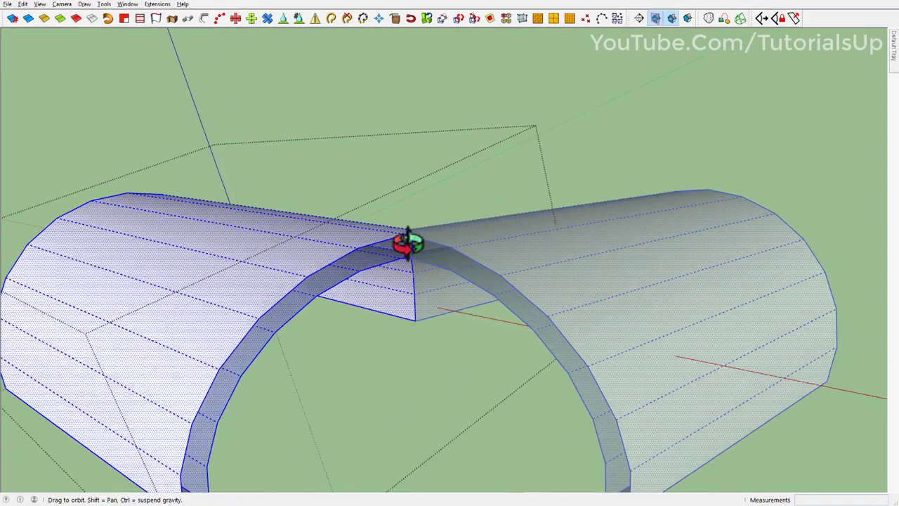
key(l)
scroll(406, 260, up, 3)
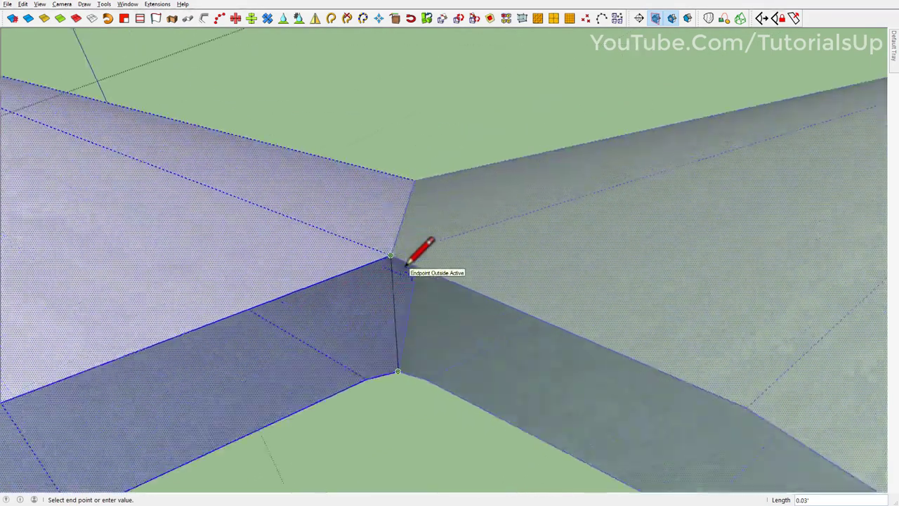
scroll(397, 258, up, 1)
scroll(400, 256, up, 1)
key(space)
scroll(402, 255, down, 5)
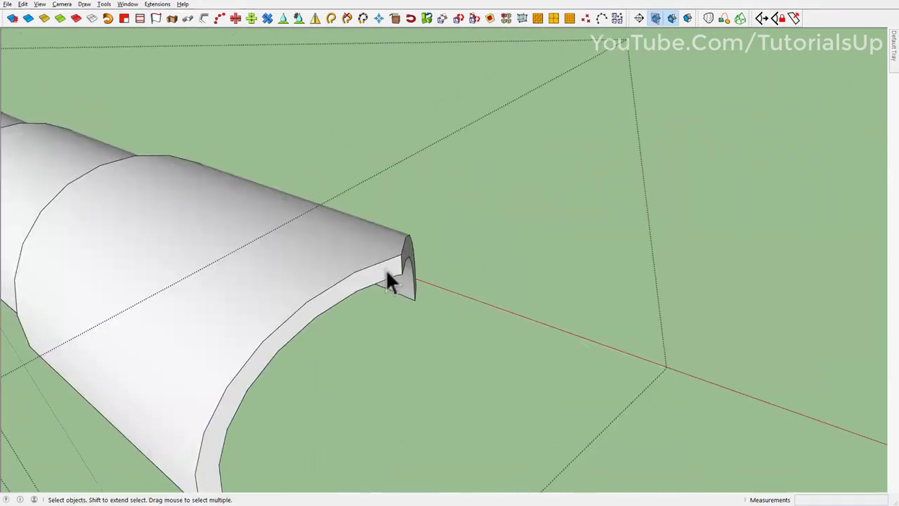
key(Escape)
scroll(385, 269, up, 5)
- Hide the tile at the end of the pipe to isolate the arch
mouse_move(370, 265)
shift+middle_down()
mouse_move(361, 315)
mouse_move(393, 297)
mouse_move(353, 239)
mouse_move(392, 270)
shift+middle_up()
double_click(393, 297)
drag(609, 383, 502, 257)
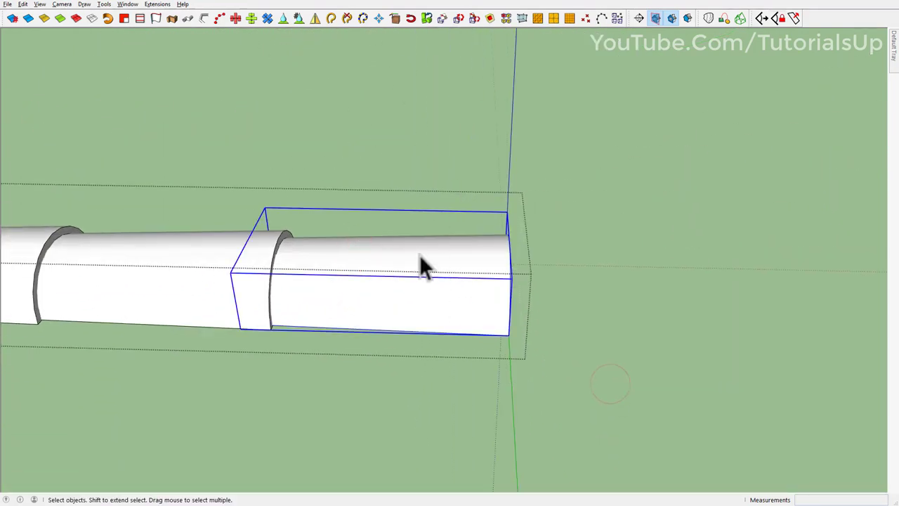
right_click(451, 265)
click(472, 82)
click(491, 297)
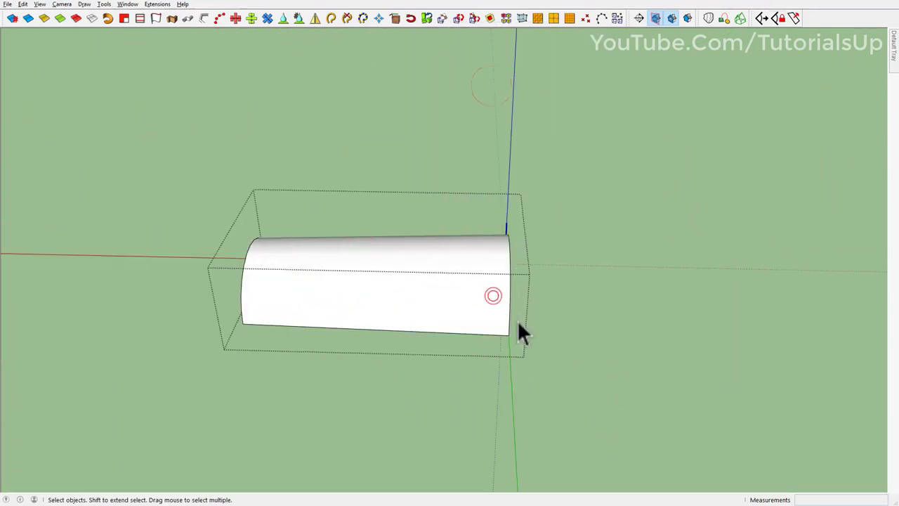
click(554, 372)
mouse_move(379, 237)
middle_down()
mouse_move(184, 265)
mouse_move(461, 245)
middle_up()
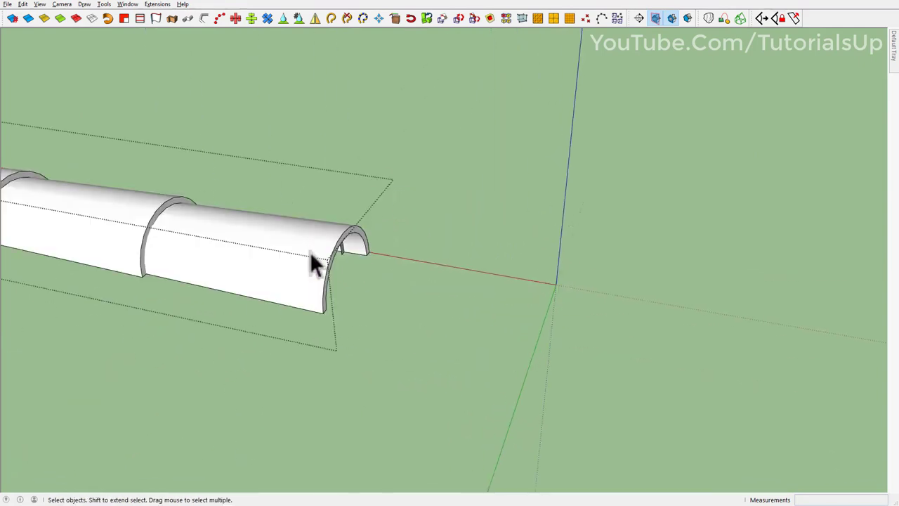
mouse_move(311, 260)
middle_down()
mouse_move(287, 197)
mouse_move(354, 251)
middle_up()
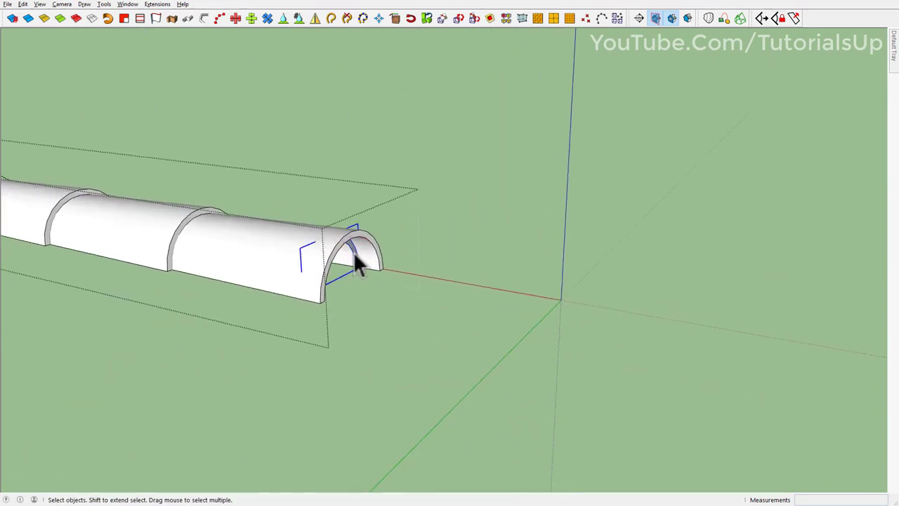
key(Escape)
- Open the ridge tile and select its arched end face
mouse_move(355, 261)
middle_down()
mouse_move(632, 311)
mouse_move(455, 252)
middle_up()
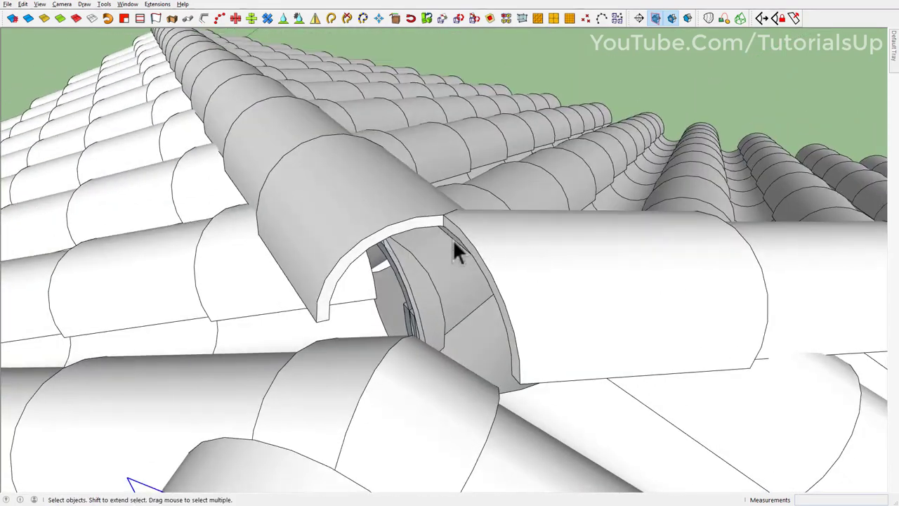
double_click(406, 228)
click(401, 226)
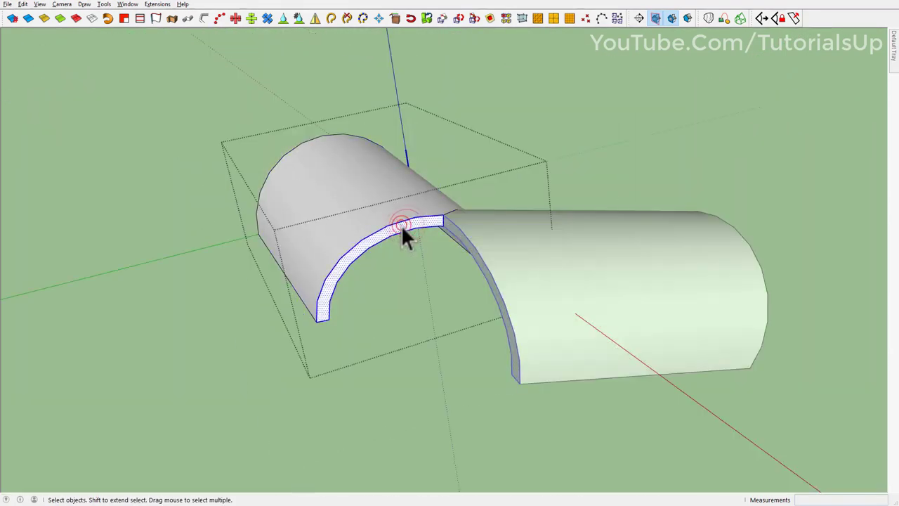
- Copy the arch end face, leave the tile, and paste it in place
click(23, 5)
click(56, 60)
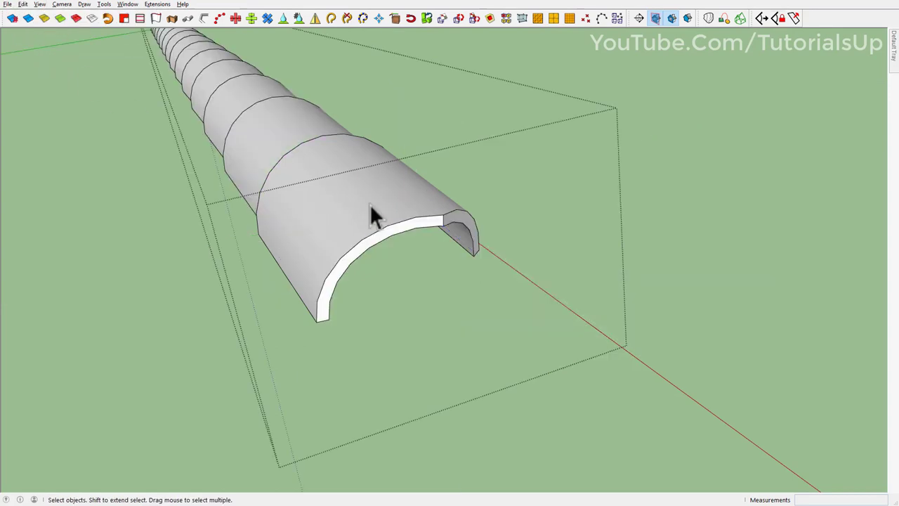
key(Escape)
click(23, 4)
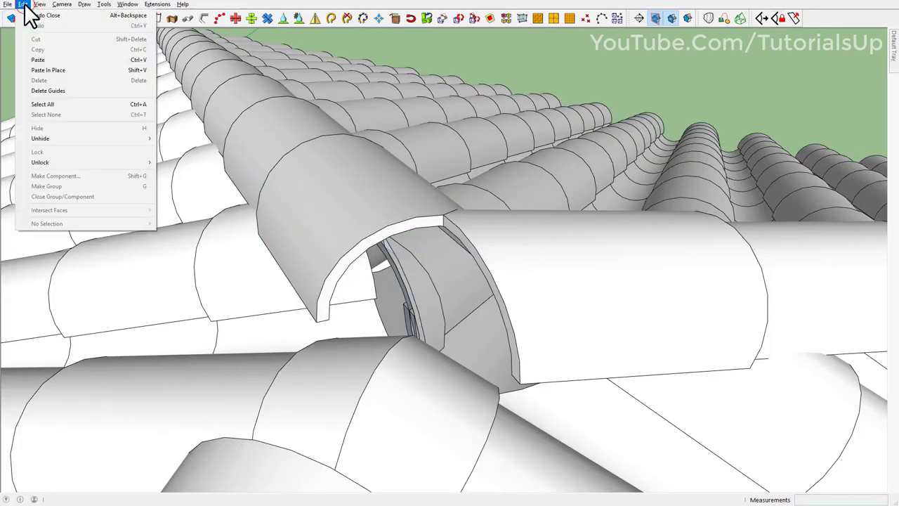
click(81, 71)
middle_drag(408, 216, 458, 253)
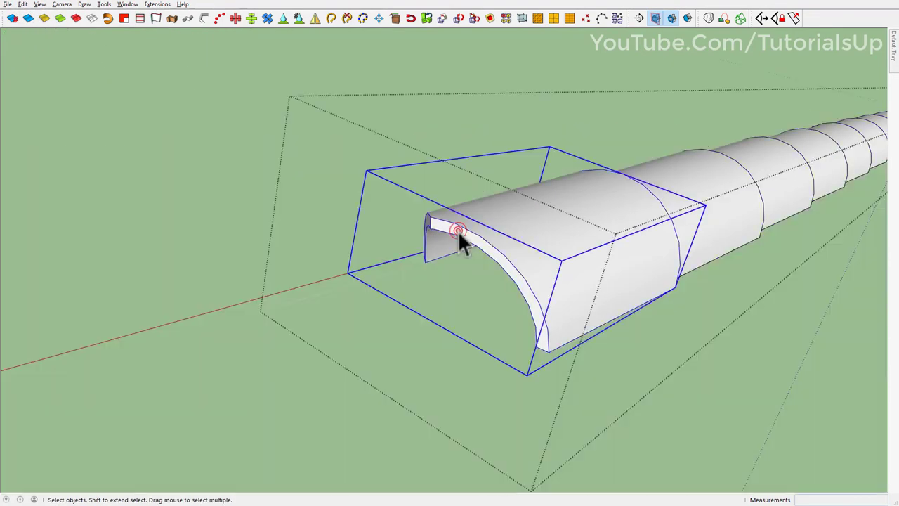
- Paste the arch in place again and make it its own component
click(23, 4)
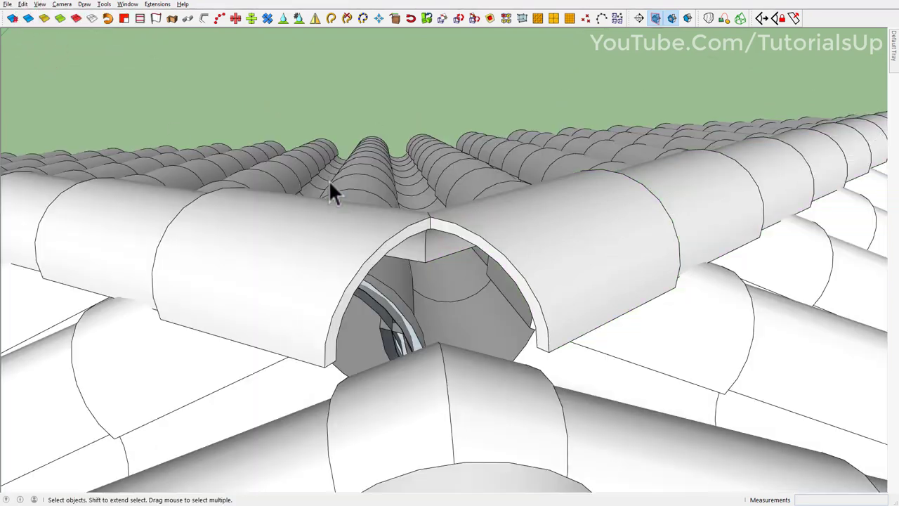
click(23, 4)
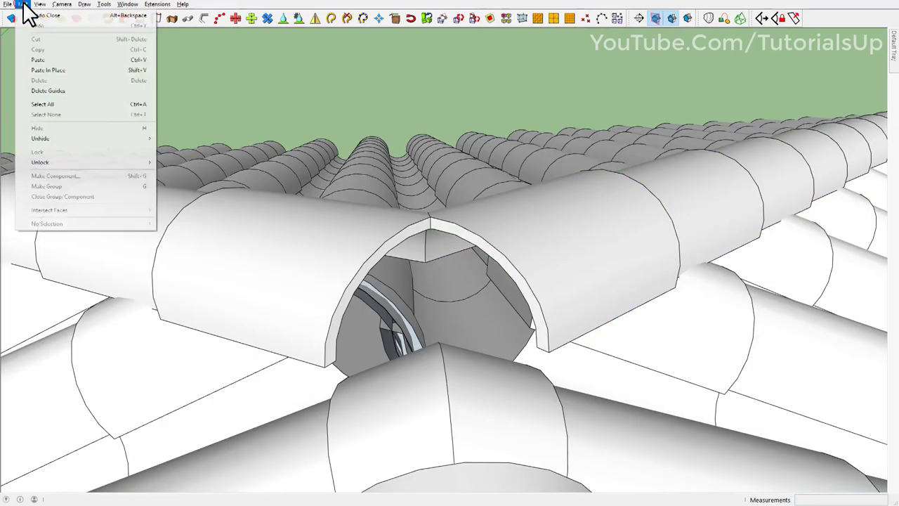
click(51, 65)
click(430, 224)
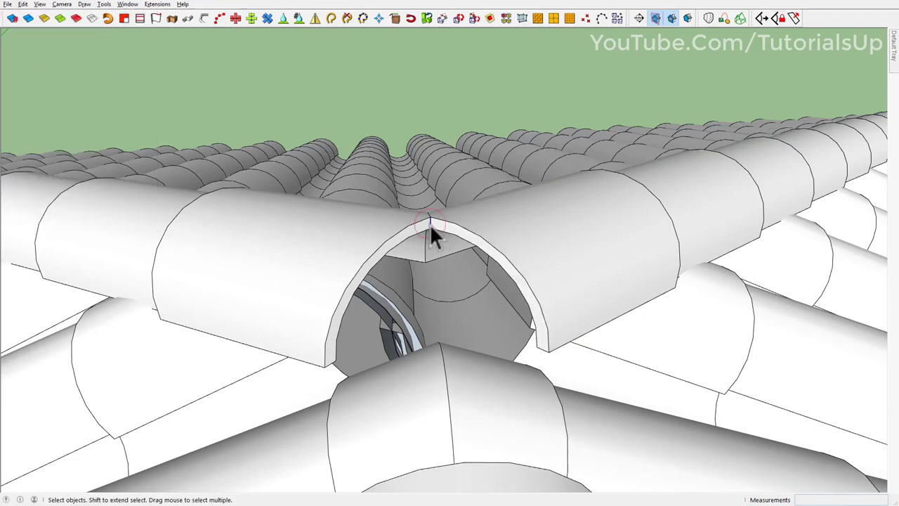
triple_click(441, 219)
right_click(442, 220)
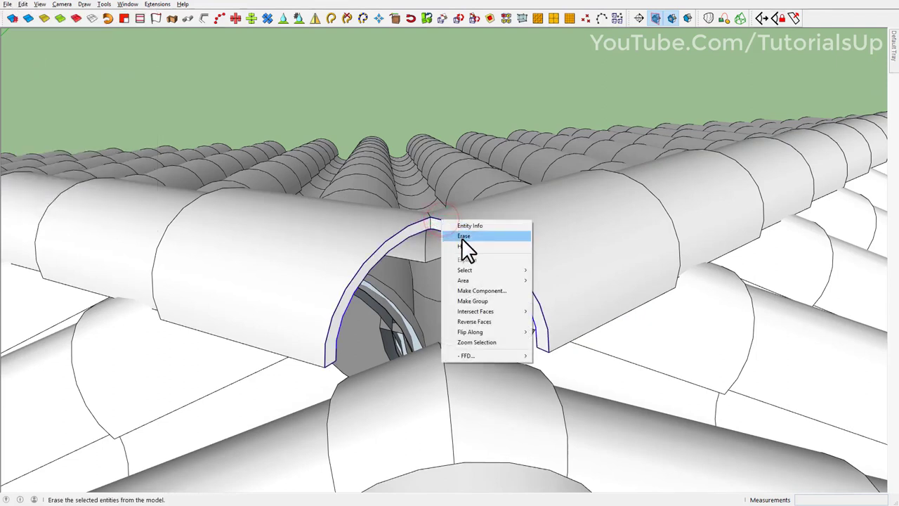
click(490, 294)
mouse_move(566, 271)
middle_down()
mouse_move(80, 291)
mouse_move(351, 262)
mouse_move(292, 222)
middle_up()
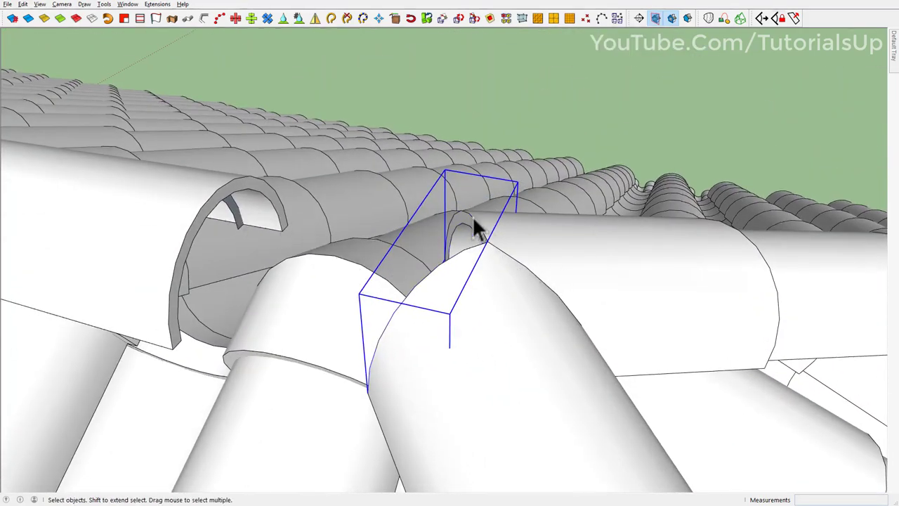
- Select the two arch profiles at the ridge end and the hip cap
double_click(472, 218)
middle_drag(539, 281, 401, 180)
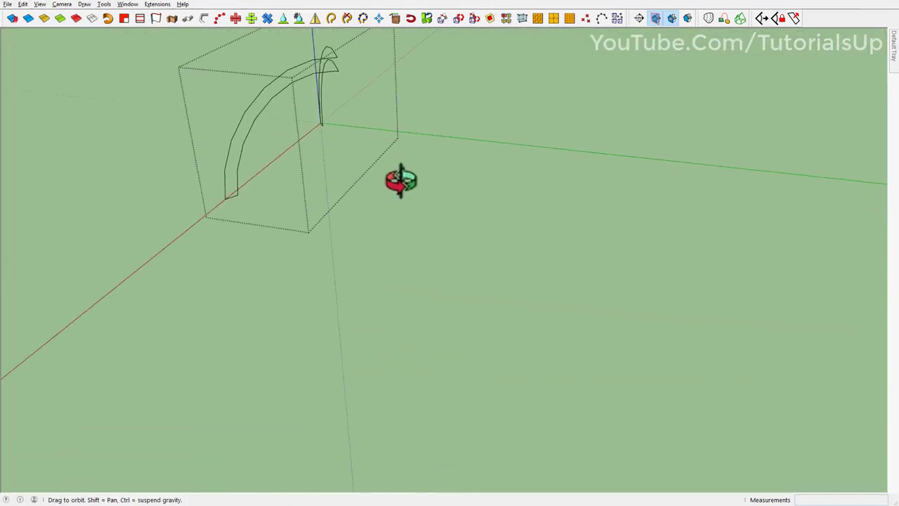
mouse_move(517, 241)
shift+middle_down()
mouse_move(301, 200)
mouse_move(374, 257)
mouse_move(468, 251)
shift+middle_up()
click(375, 257)
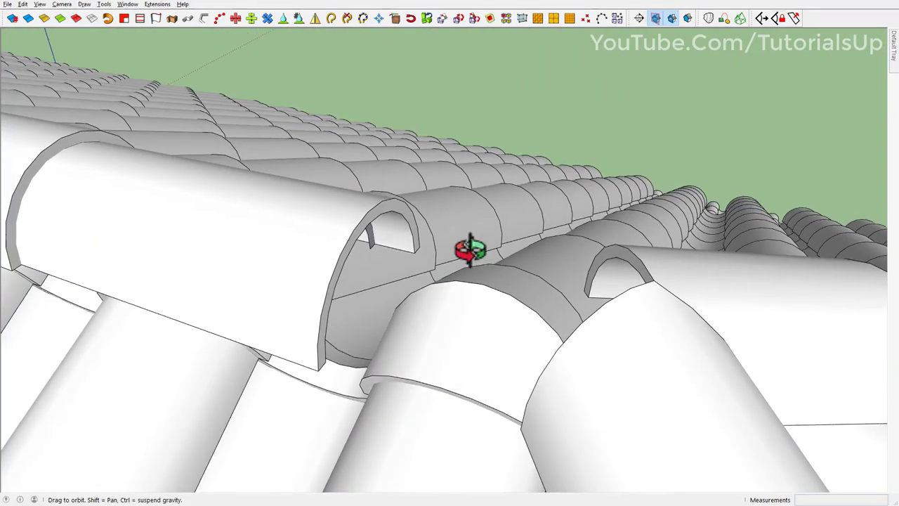
click(626, 248)
mouse_move(626, 250)
middle_down()
mouse_move(492, 271)
mouse_move(386, 239)
middle_up()
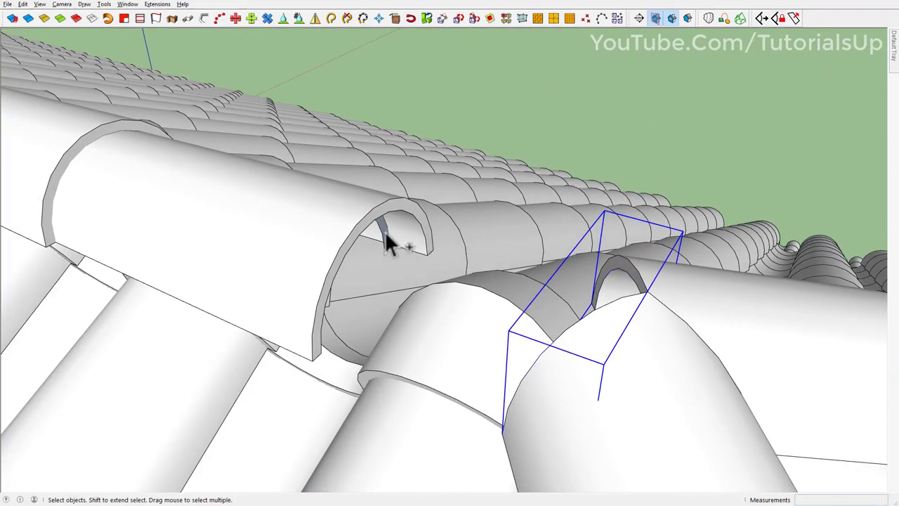
- Loft by Spline between the arches and generate the final Curviloft geometry
click(708, 18)
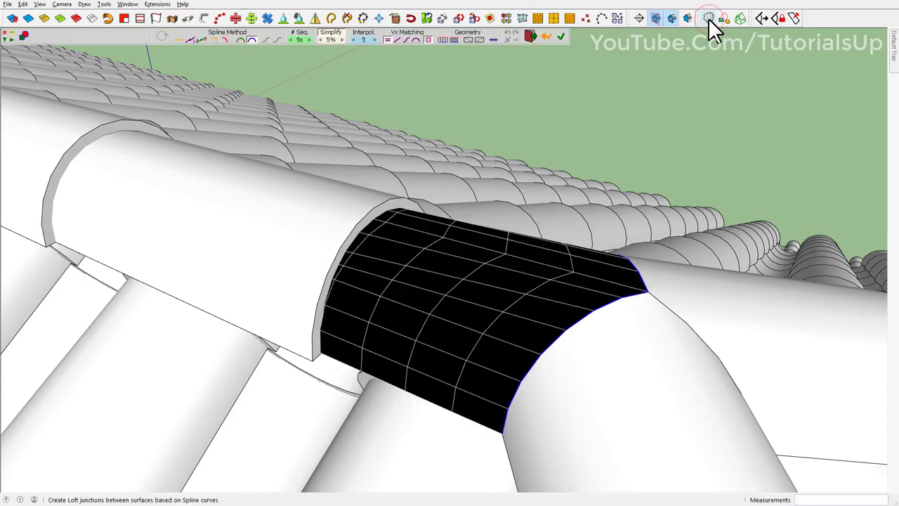
mouse_move(457, 325)
middle_down()
mouse_move(596, 363)
mouse_move(576, 355)
mouse_move(561, 251)
mouse_move(527, 257)
middle_up()
right_click(528, 259)
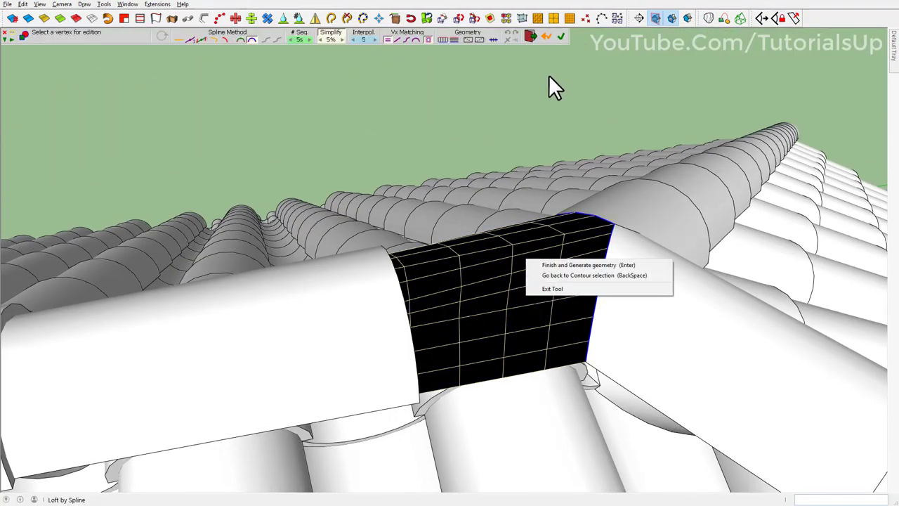
click(560, 37)
middle_drag(476, 328, 495, 307)
key(space)
click(494, 299)
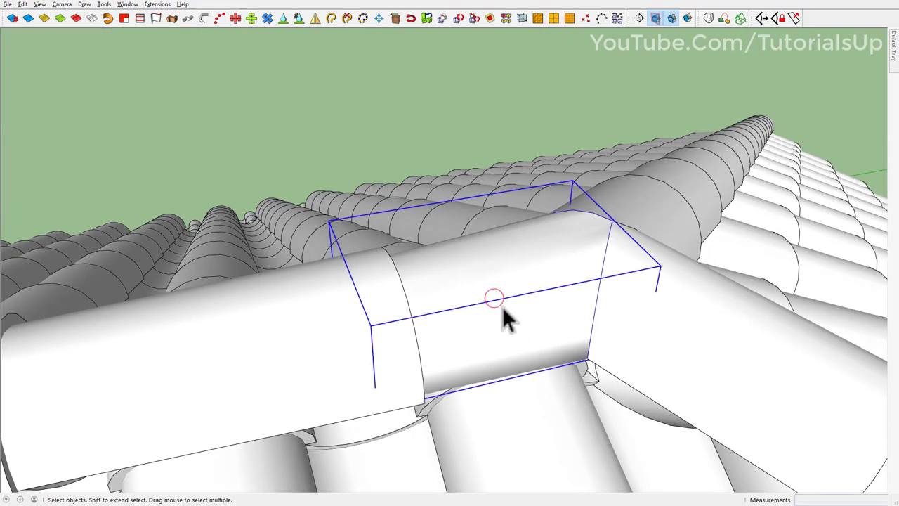
- Select the hip ridge group and mirror it to the opposite hip
mouse_move(434, 301)
middle_down()
mouse_move(431, 265)
mouse_move(745, 166)
mouse_move(859, 365)
mouse_move(387, 311)
middle_up()
scroll(375, 278, down, 3)
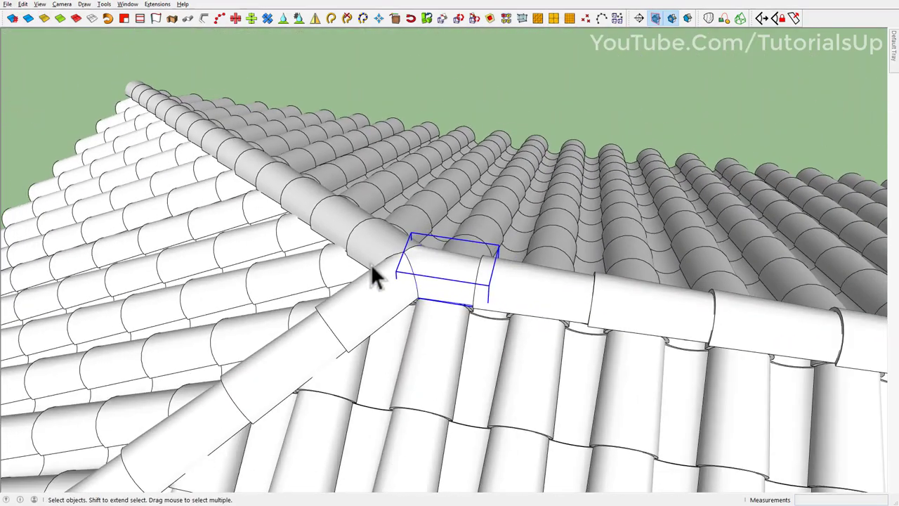
click(461, 125)
mouse_move(461, 125)
middle_down()
mouse_move(303, 201)
mouse_move(340, 263)
mouse_move(325, 249)
middle_up()
click(335, 253)
shift+click(331, 231)
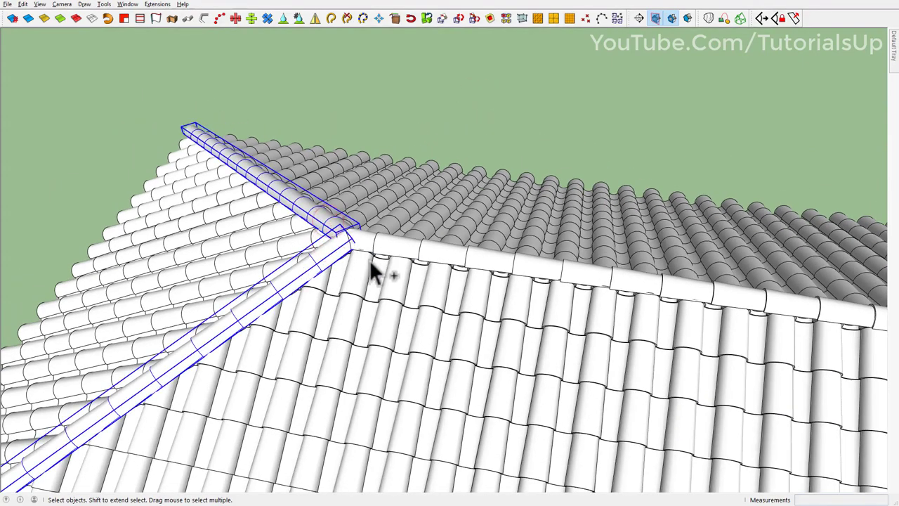
scroll(371, 260, down, 5)
mouse_move(287, 190)
middle_down()
mouse_move(356, 325)
mouse_move(307, 274)
middle_up()
key(shift+m)
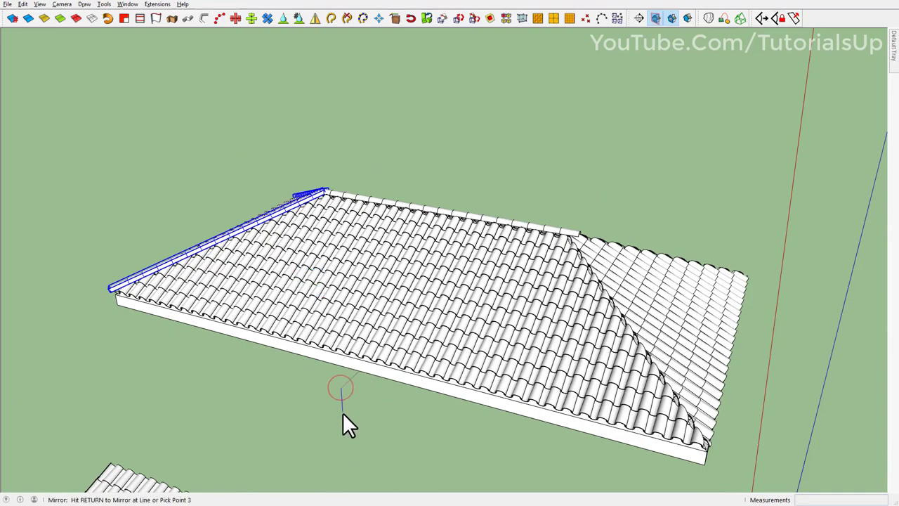
key(Return)
- Inside the ridge group, make the end ridge piece unique
mouse_move(614, 377)
middle_down()
mouse_move(492, 271)
mouse_move(427, 161)
mouse_move(456, 231)
middle_up()
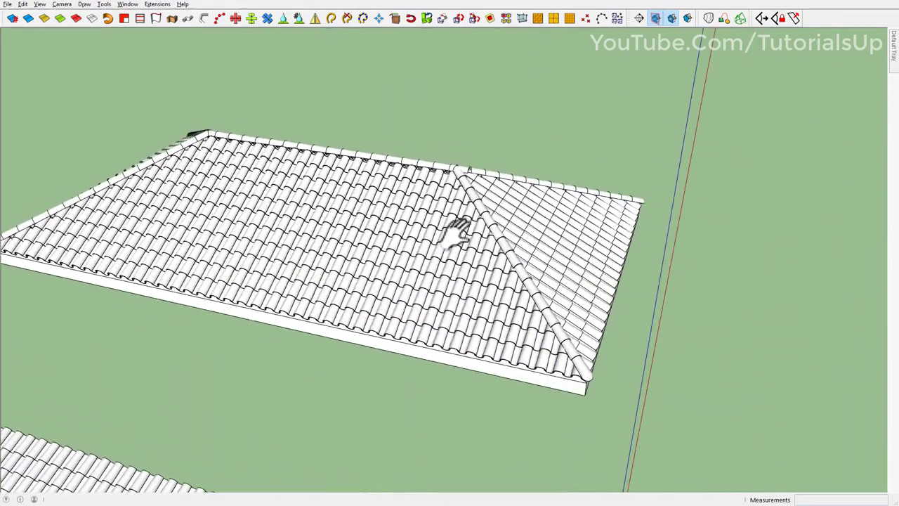
scroll(457, 232, up, 5)
scroll(449, 341, up, 3)
scroll(461, 297, up, 3)
scroll(428, 281, up, 2)
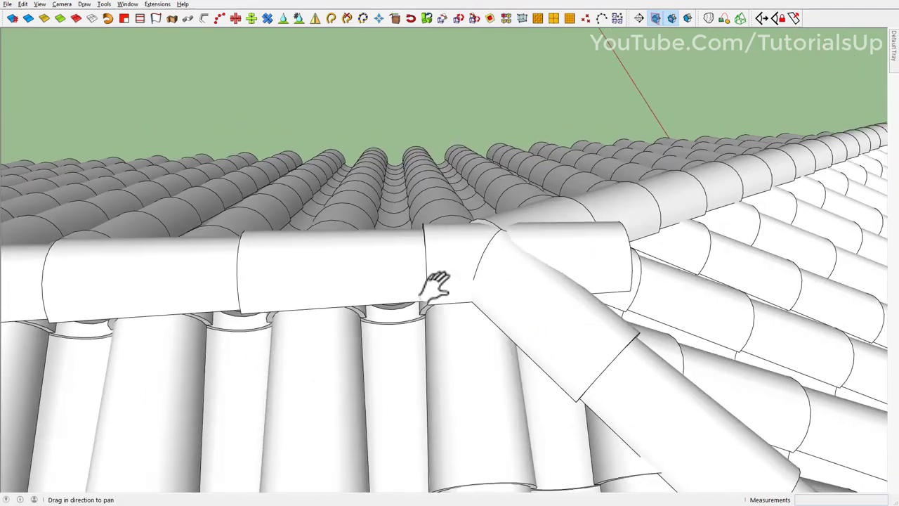
mouse_move(435, 284)
middle_down()
mouse_move(485, 297)
mouse_move(457, 313)
middle_up()
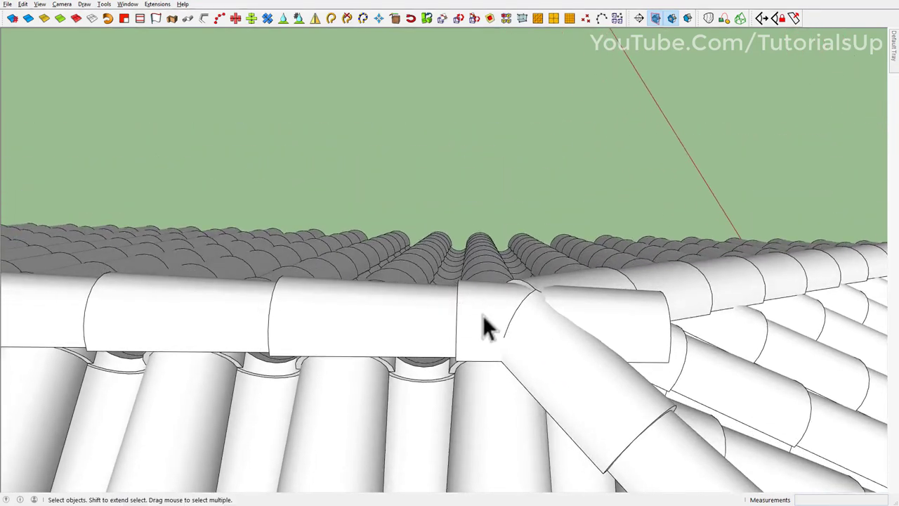
double_click(483, 315)
middle_drag(557, 337, 779, 444)
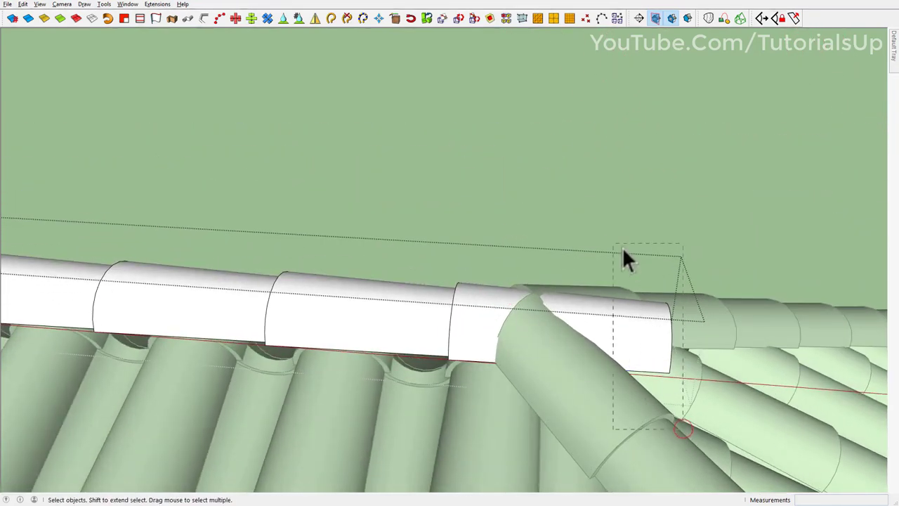
click(618, 327)
right_click(616, 265)
click(639, 132)
- Select the inner arch face and its edges on the hip end tile
double_click(616, 343)
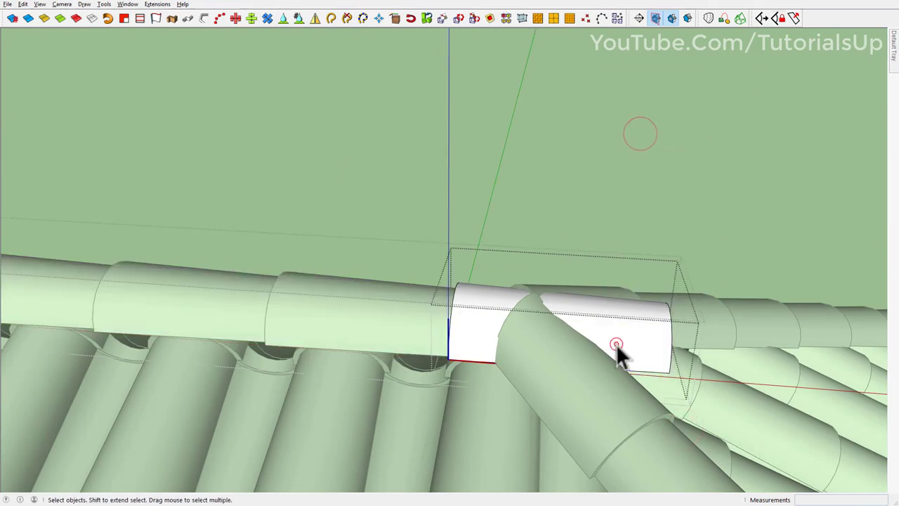
mouse_move(608, 241)
middle_down()
mouse_move(412, 316)
mouse_move(452, 311)
middle_up()
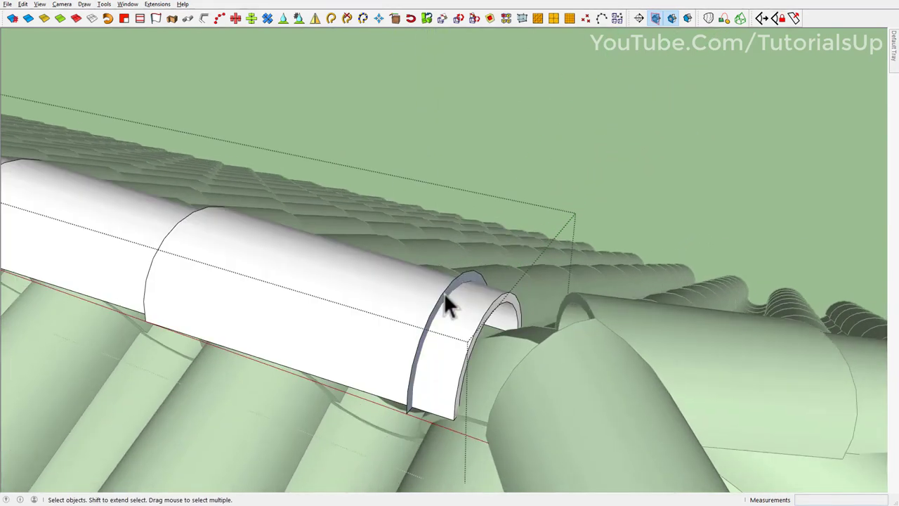
click(447, 294)
key(Escape)
key(Escape)
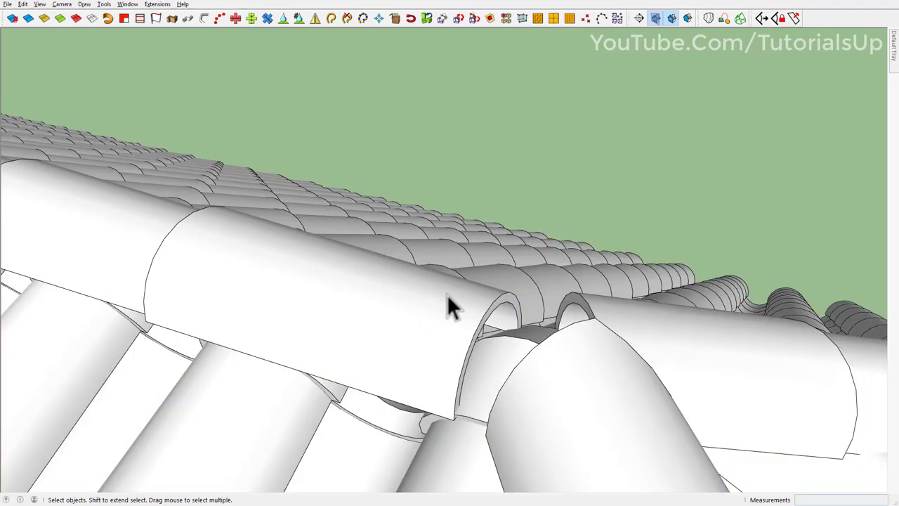
click(447, 294)
mouse_move(446, 294)
middle_down()
mouse_move(693, 369)
mouse_move(567, 226)
mouse_move(668, 274)
mouse_move(560, 246)
middle_up()
scroll(551, 252, up, 5)
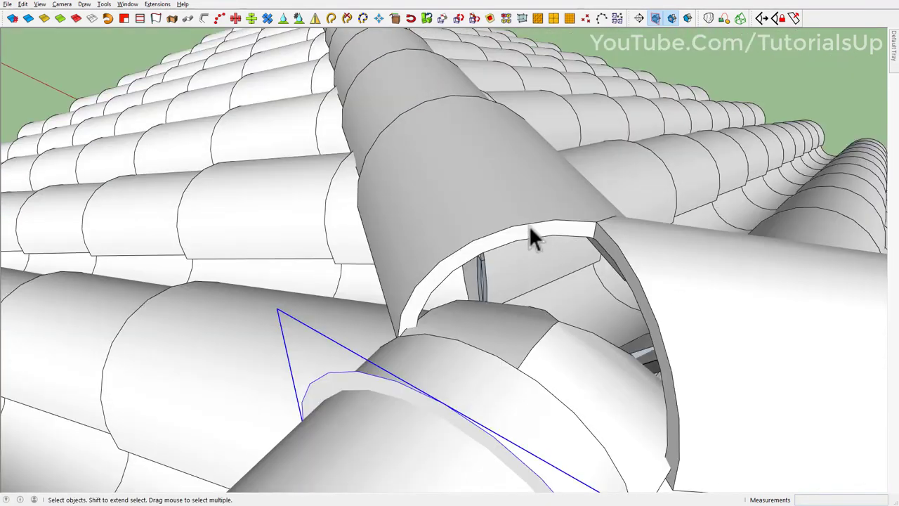
click(529, 228)
double_click(528, 228)
double_click(526, 230)
click(520, 232)
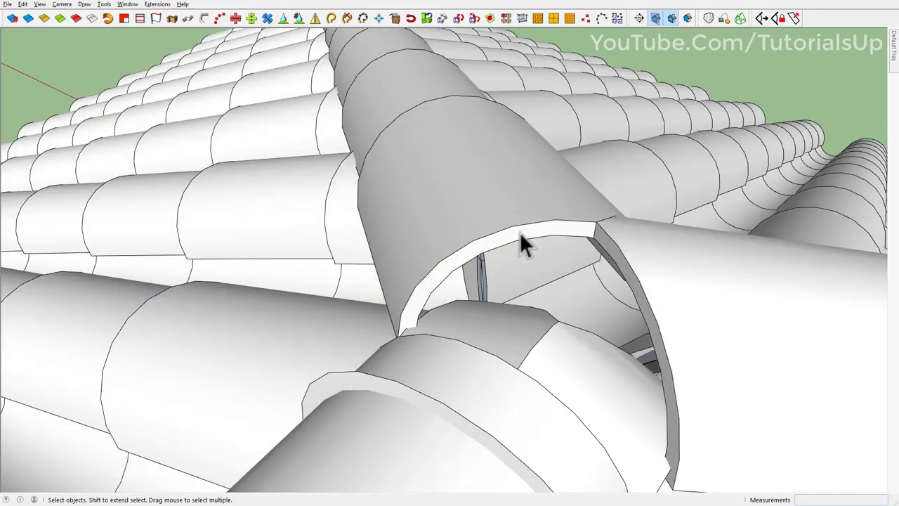
double_click(520, 231)
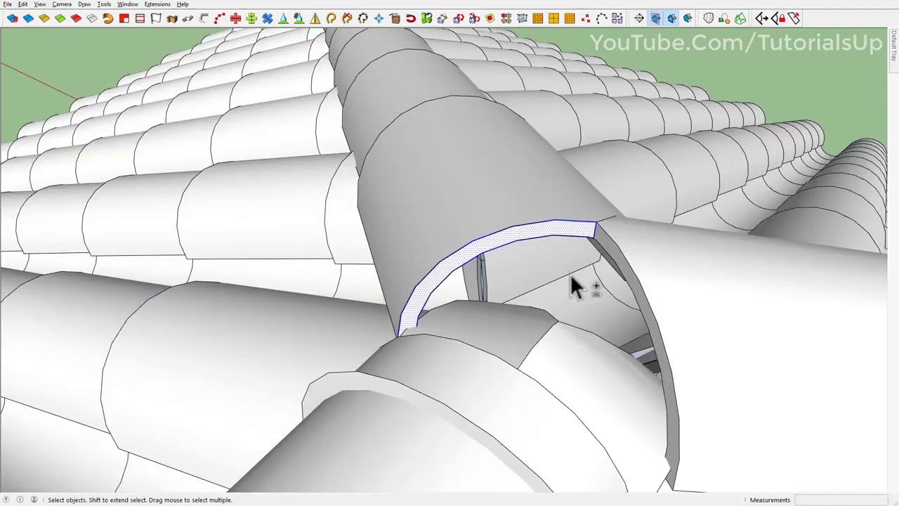
- Select the ridge end arch outline with the hip arch and group both outlines
click(621, 262)
double_click(621, 261)
click(620, 257)
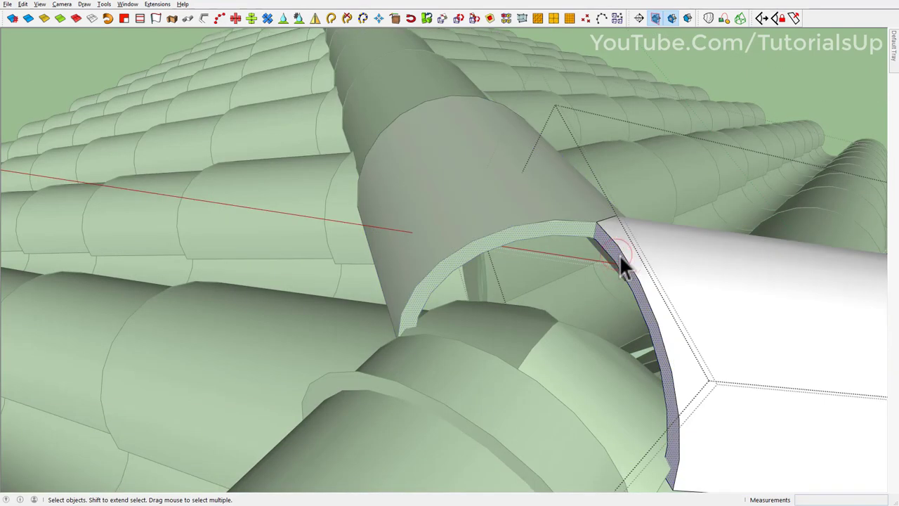
double_click(619, 256)
click(618, 256)
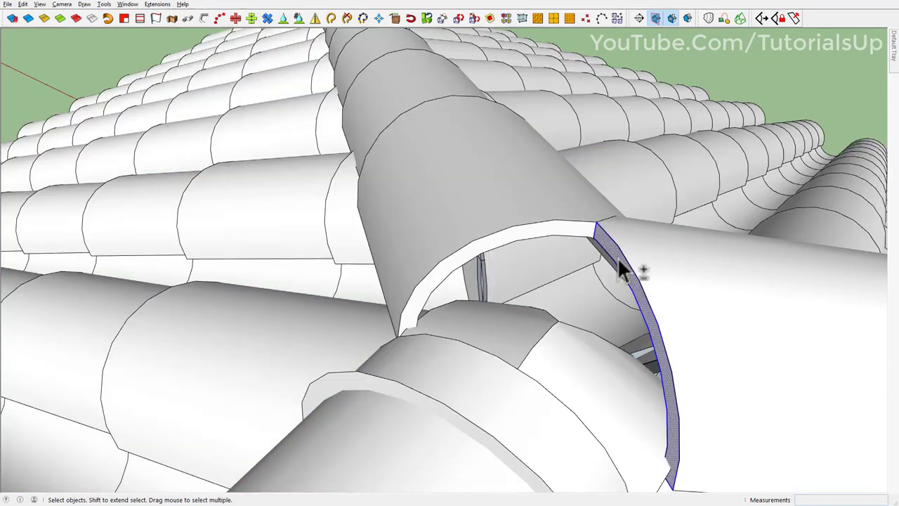
click(601, 227)
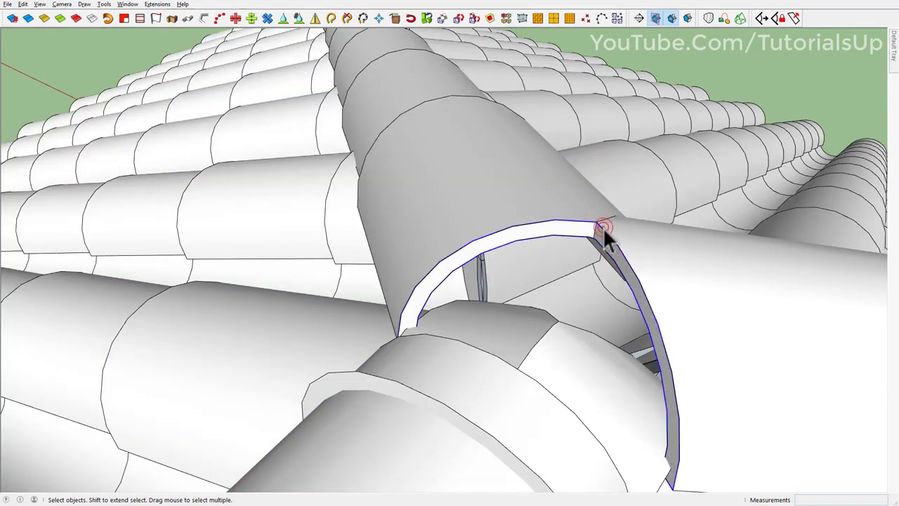
right_click(602, 227)
click(639, 309)
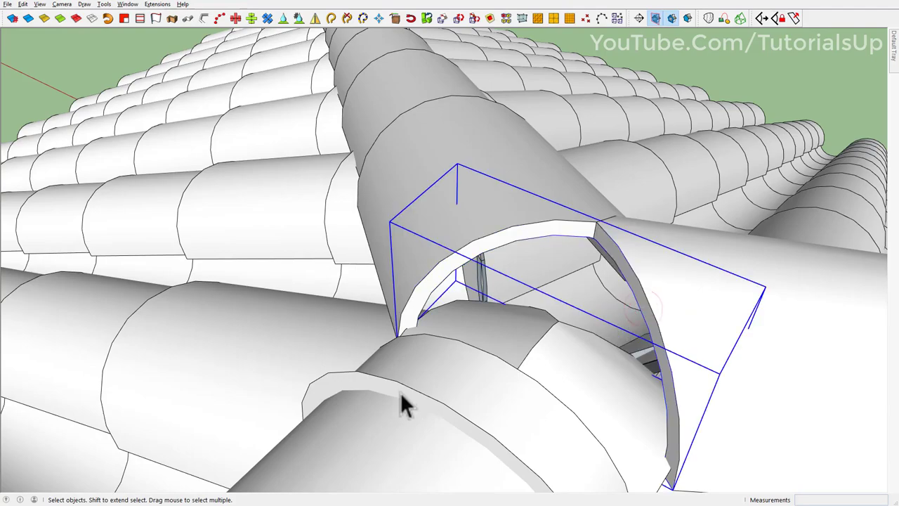
- Loft a smooth cap between the two arch outlines with Curviloft Loft by Spline
mouse_move(394, 386)
middle_down()
mouse_move(458, 369)
mouse_move(237, 351)
middle_up()
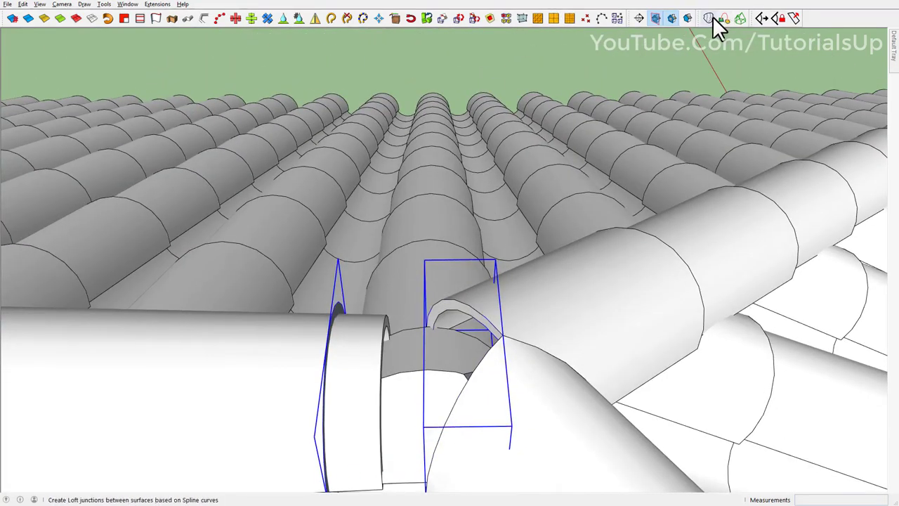
click(709, 17)
mouse_move(407, 219)
middle_down()
mouse_move(449, 255)
mouse_move(370, 229)
middle_up()
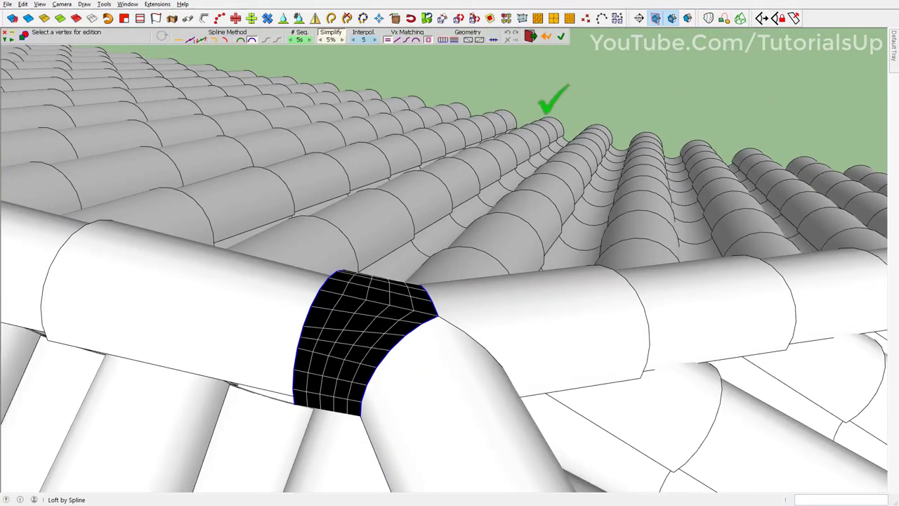
click(550, 104)
click(365, 305)
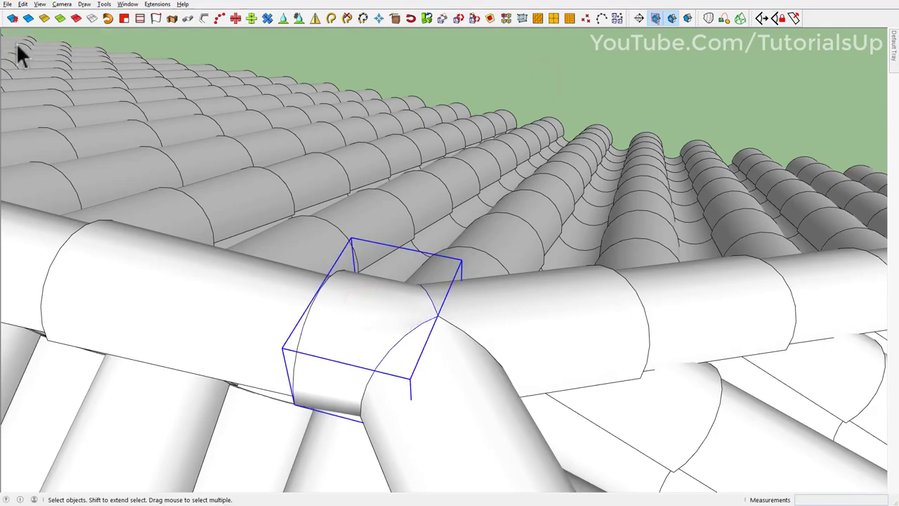
- Select the hip cap, junction piece and right ridge cap, then lock the roof group
mouse_move(517, 220)
middle_down()
mouse_move(602, 96)
mouse_move(580, 256)
mouse_move(447, 260)
mouse_move(511, 311)
mouse_move(494, 267)
mouse_move(427, 225)
mouse_move(488, 266)
mouse_move(521, 353)
middle_up()
scroll(579, 247, down, 3)
scroll(514, 310, up, 3)
click(516, 302)
click(507, 272)
click(539, 292)
scroll(495, 269, down, 5)
right_click(520, 349)
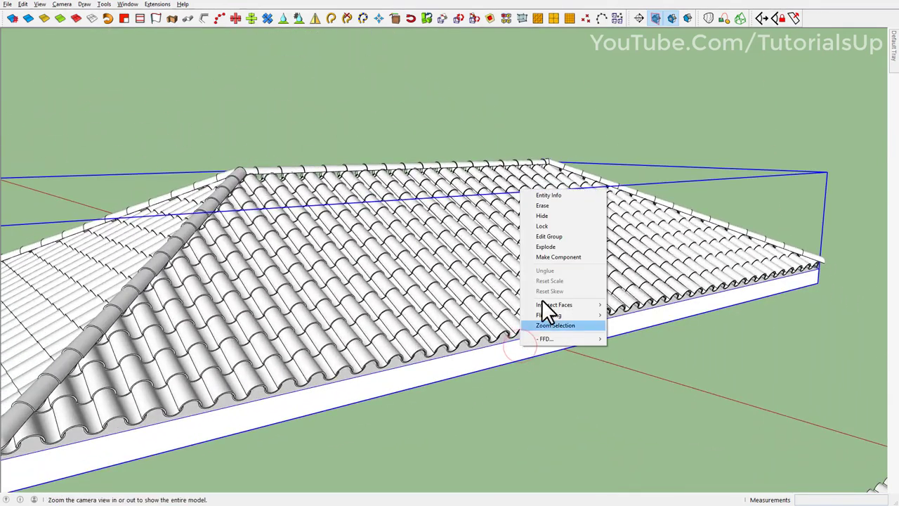
click(544, 225)
- Box-select the whole roof and explode its groups two levels
scroll(507, 314, down, 3)
mouse_move(506, 314)
middle_down()
mouse_move(401, 239)
mouse_move(360, 237)
middle_up()
mouse_move(237, 137)
mouse_down()
mouse_move(472, 321)
mouse_move(576, 427)
mouse_move(607, 427)
mouse_up()
scroll(429, 261, up, 3)
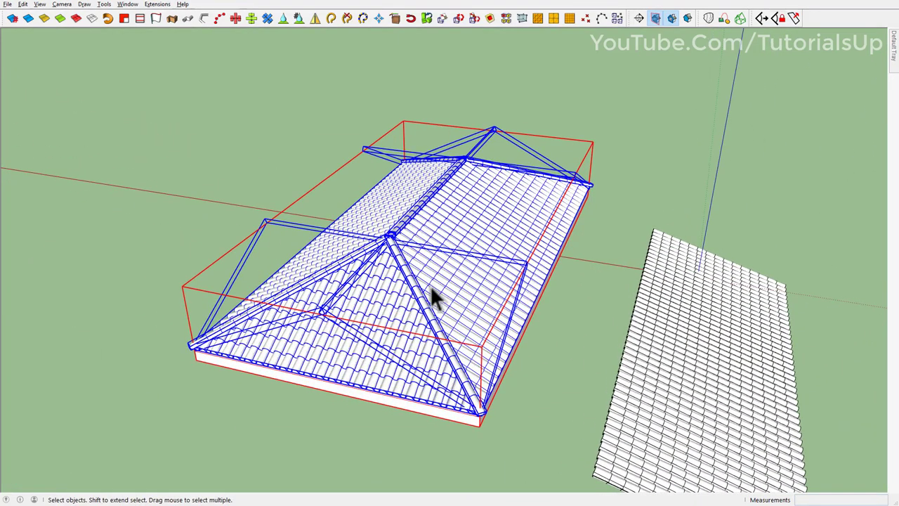
scroll(415, 278, up, 3)
middle_drag(415, 277, 388, 298)
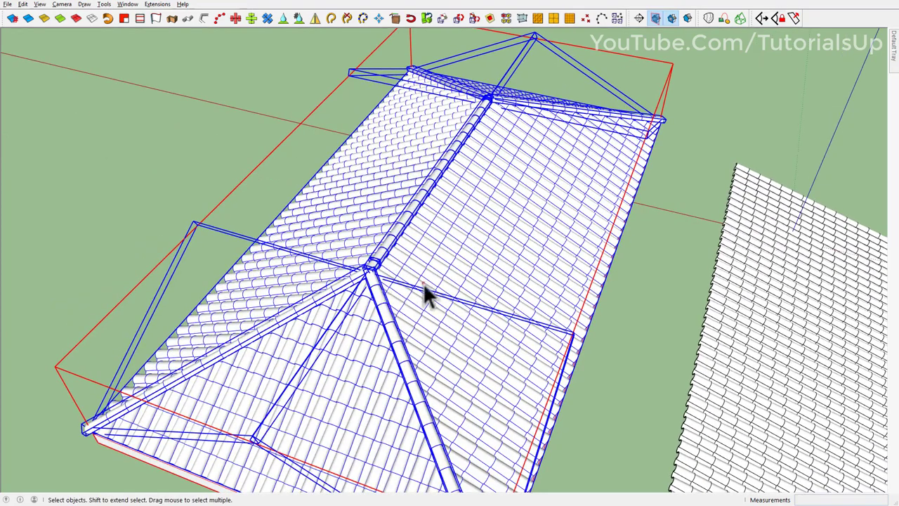
scroll(423, 283, up, 2)
mouse_move(371, 373)
middle_down()
mouse_move(330, 358)
mouse_move(665, 260)
middle_up()
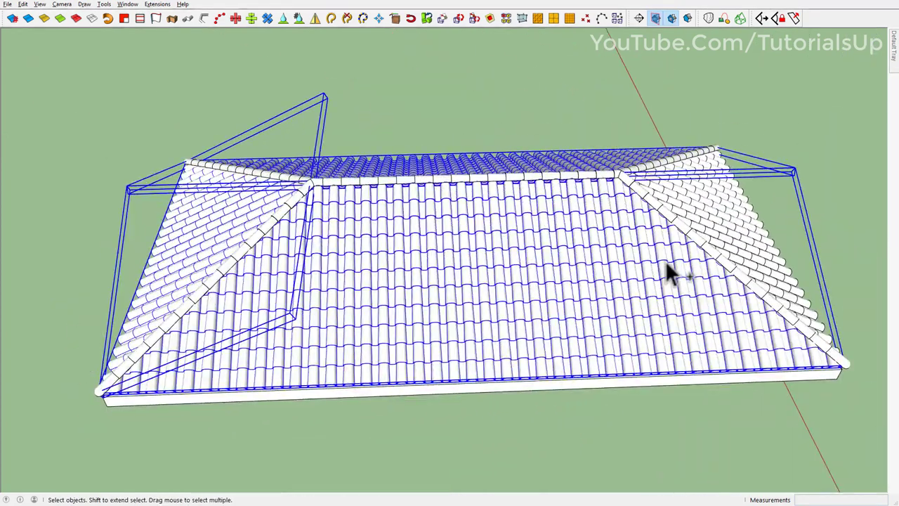
right_click(530, 281)
click(563, 323)
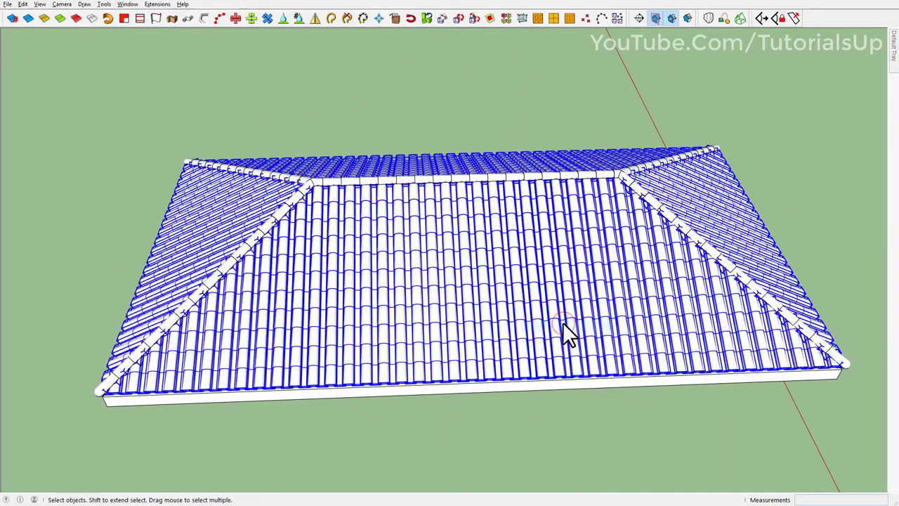
right_click(469, 269)
click(512, 315)
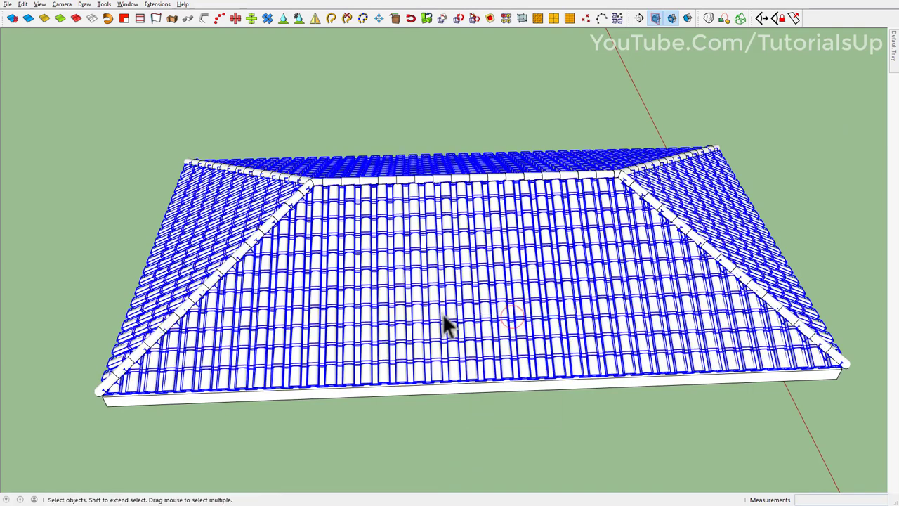
- Explode the selected hip and ridge cap groups
mouse_move(446, 324)
middle_down()
mouse_move(361, 286)
mouse_move(272, 270)
middle_up()
click(310, 259)
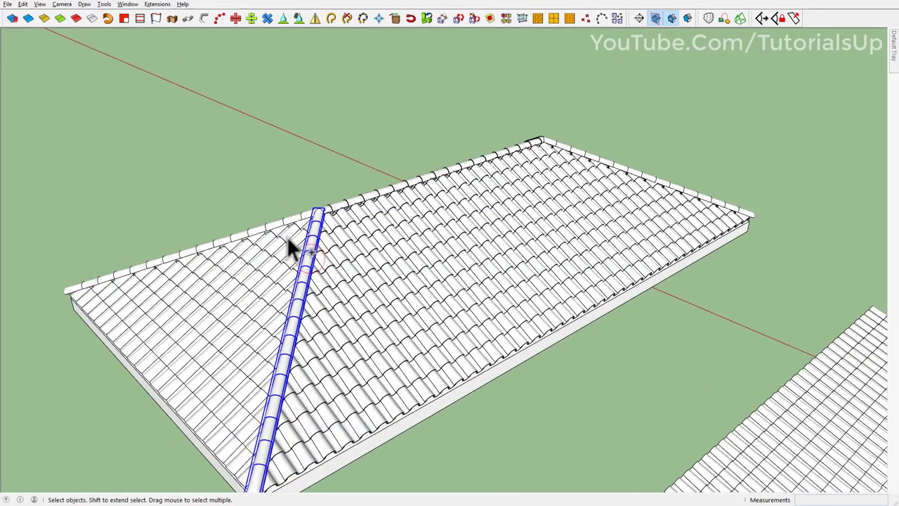
shift+click(288, 220)
shift+click(381, 190)
mouse_move(381, 190)
middle_down()
mouse_move(457, 287)
mouse_move(652, 193)
middle_up()
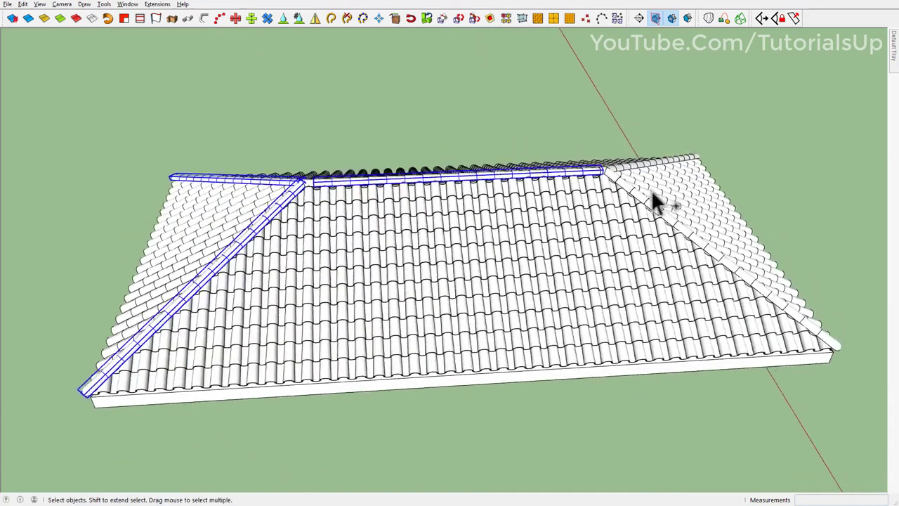
shift+click(648, 200)
shift+click(637, 167)
right_click(636, 165)
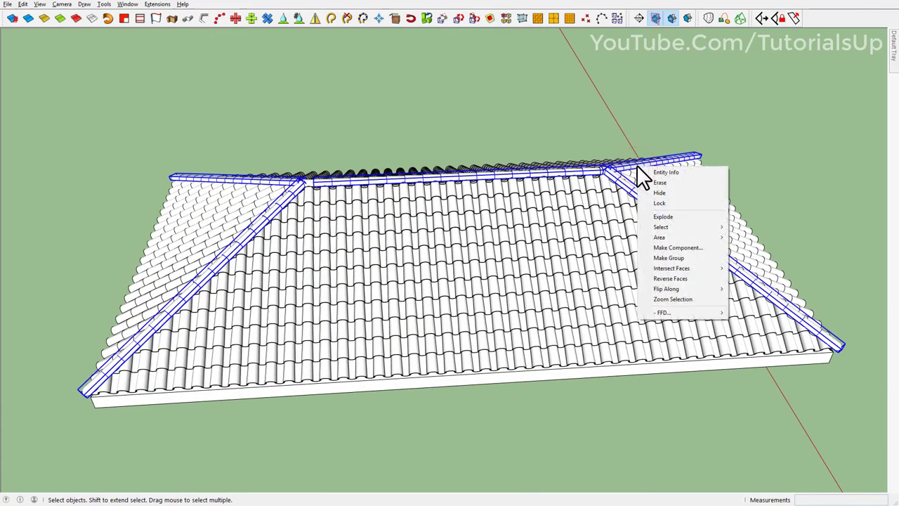
click(681, 217)
- Make the ridge-cap piece at the ridge/hip junction a group
middle_drag(640, 231, 589, 239)
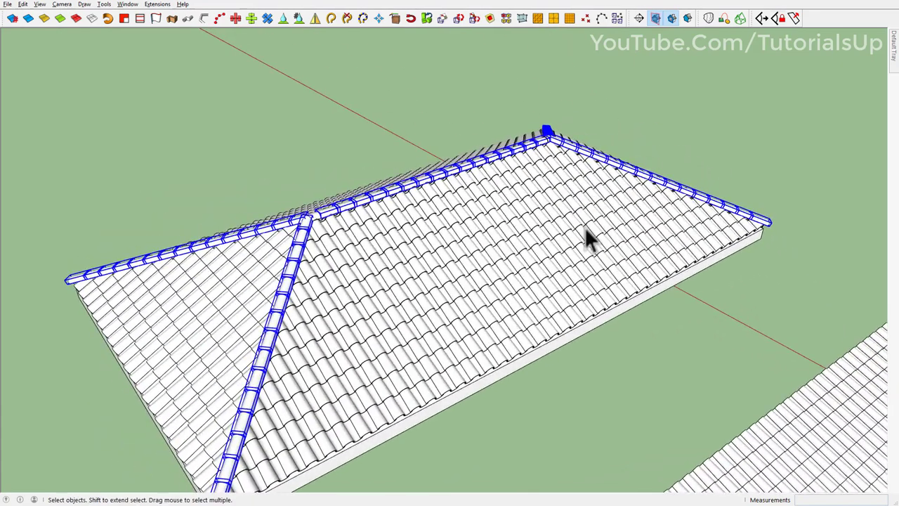
click(314, 223)
scroll(309, 232, up, 2)
scroll(211, 260, down, 3)
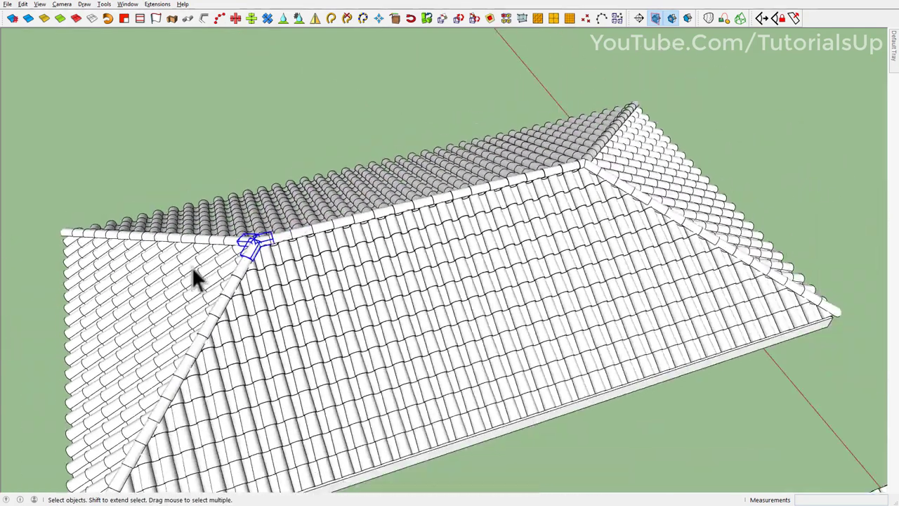
scroll(451, 196, up, 3)
scroll(611, 172, up, 3)
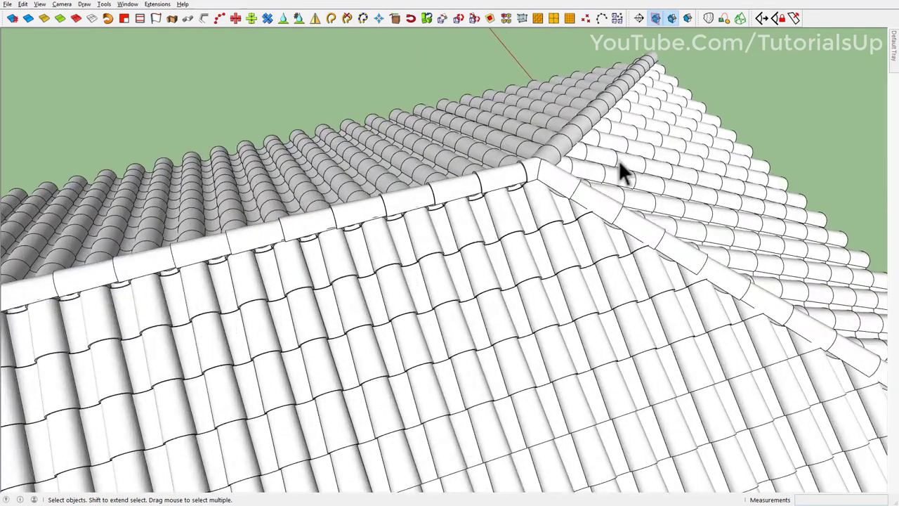
scroll(523, 179, up, 2)
click(519, 175)
right_click(552, 203)
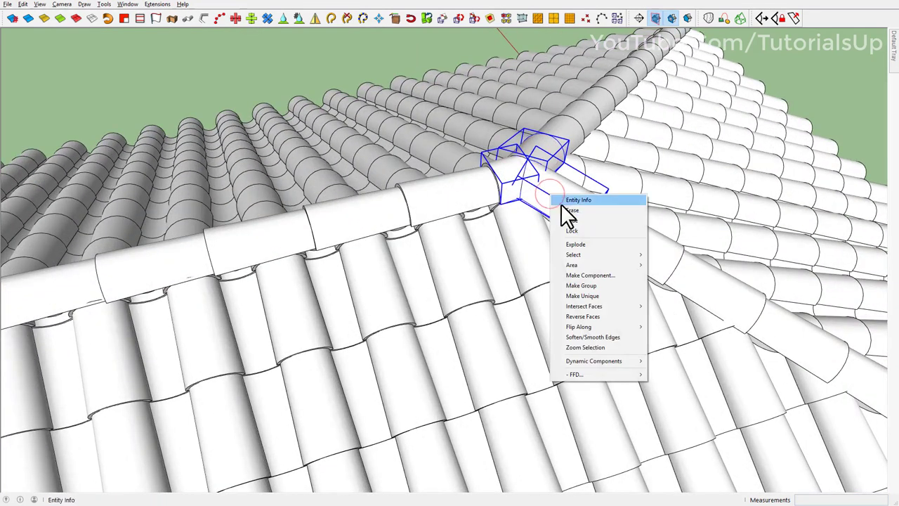
click(593, 285)
- Move the ridge-cap group left along the ridge, then window-select the whole roof
scroll(565, 145, down, 3)
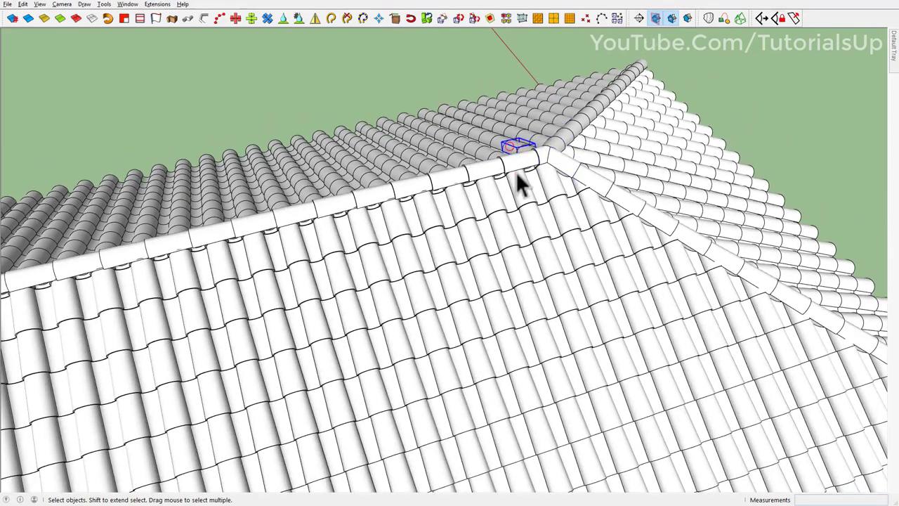
drag(521, 181, 443, 179)
scroll(593, 153, down, 4)
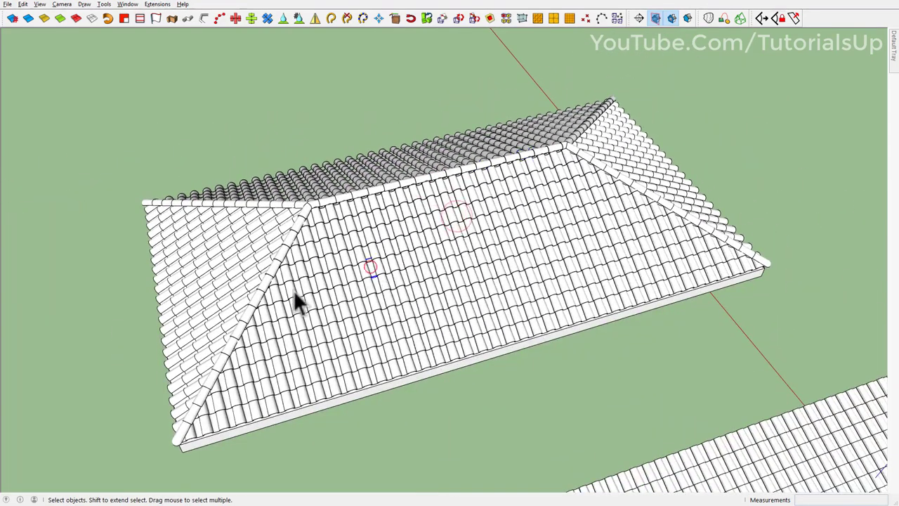
scroll(505, 209, down, 5)
scroll(176, 130, down, 2)
drag(173, 116, 666, 396)
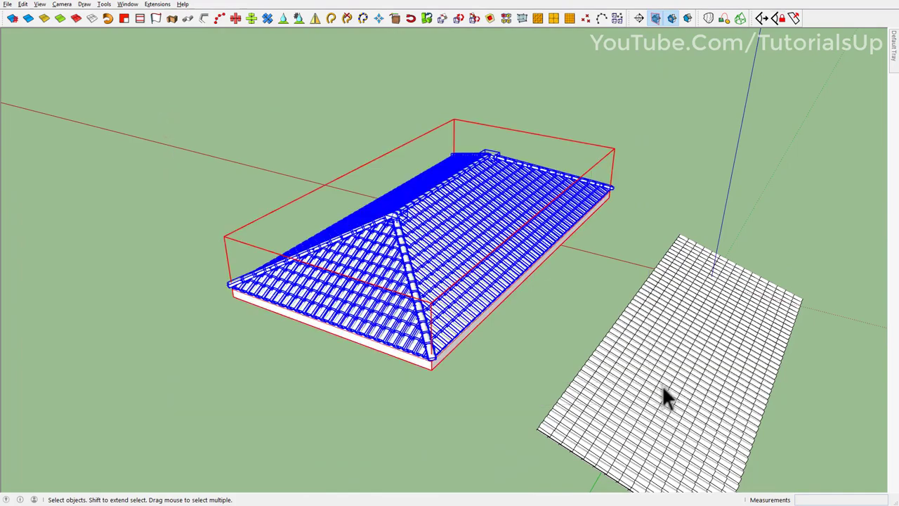
- Run Eneroth Random Selection and lower the selected share to about 40%
scroll(505, 295, up, 3)
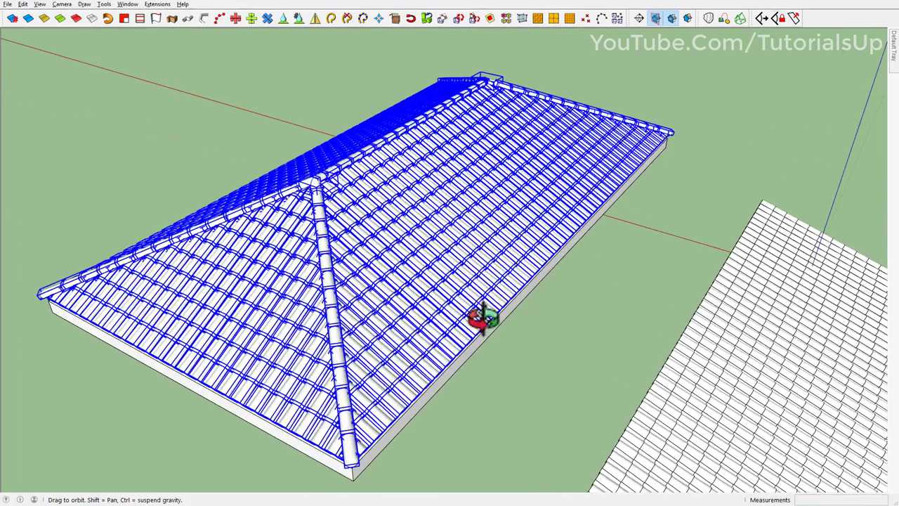
scroll(344, 262, down, 1)
middle_drag(325, 260, 308, 269)
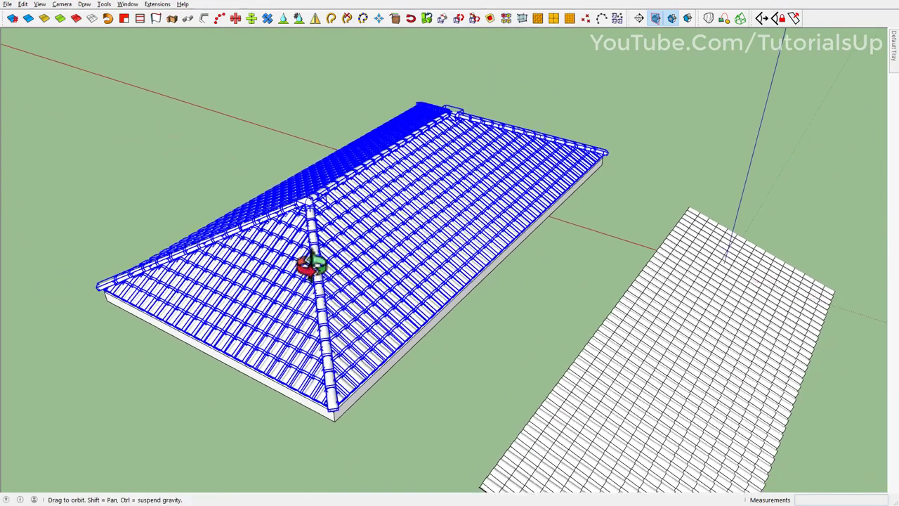
click(156, 4)
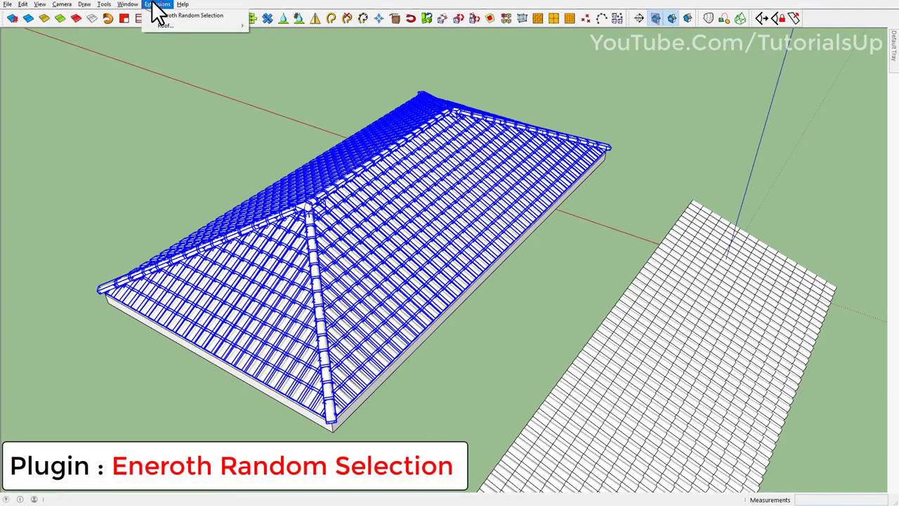
click(171, 16)
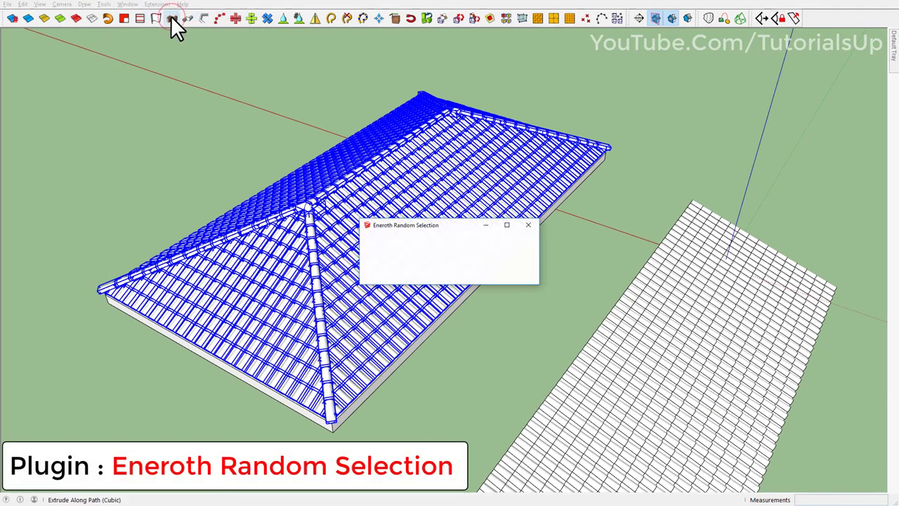
drag(437, 226, 149, 95)
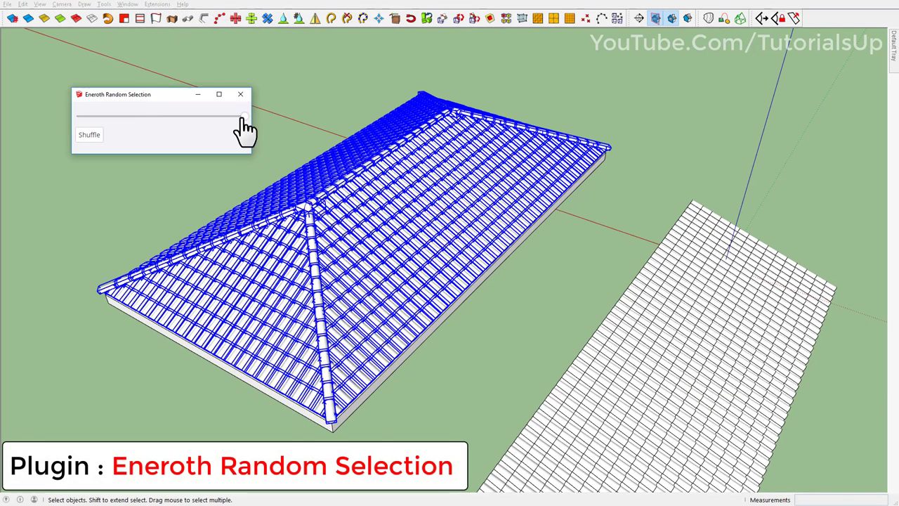
drag(242, 117, 138, 116)
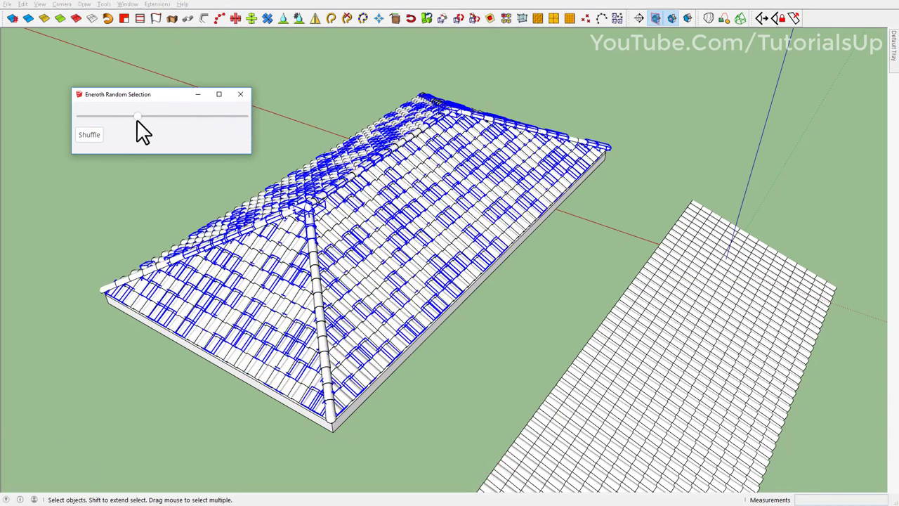
- Shuffle the random tile selection twice
mouse_move(267, 295)
middle_down()
mouse_move(291, 309)
mouse_move(225, 255)
mouse_move(187, 193)
middle_up()
click(94, 138)
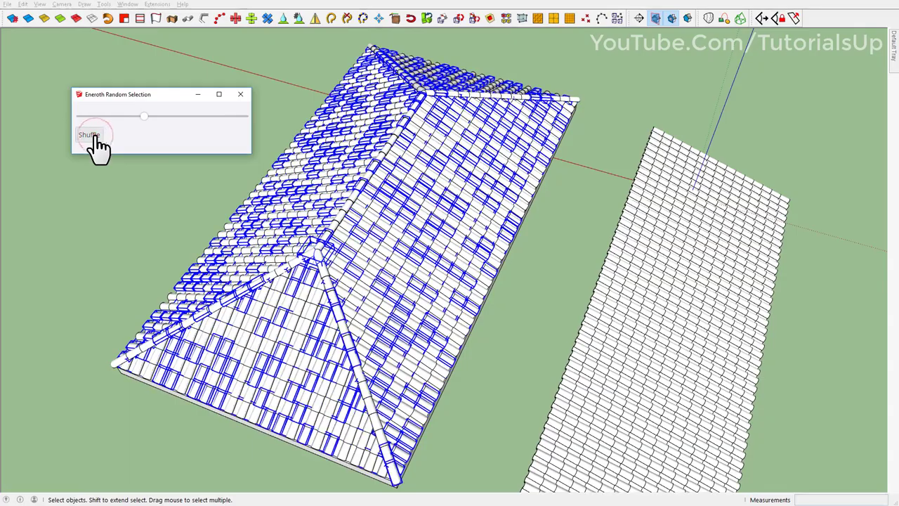
click(94, 135)
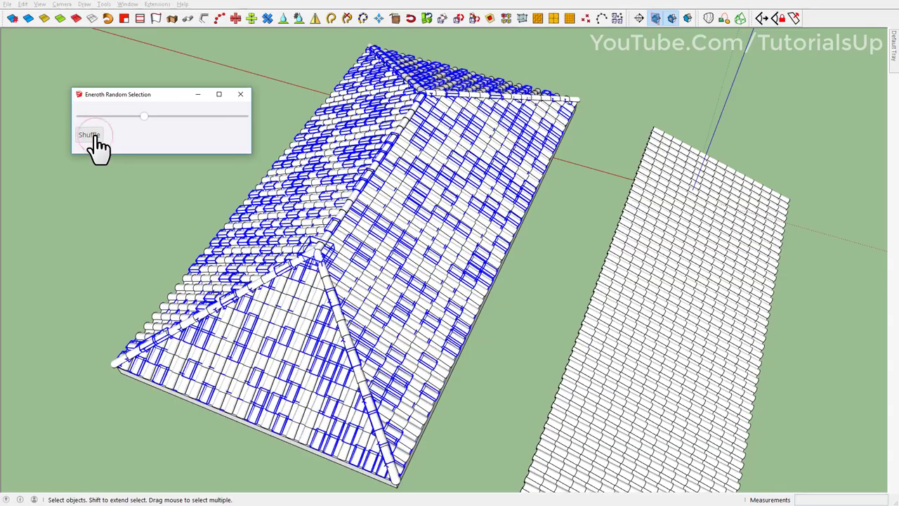
mouse_move(341, 362)
middle_down()
mouse_move(412, 285)
mouse_move(381, 316)
mouse_move(127, 323)
mouse_move(252, 295)
middle_up()
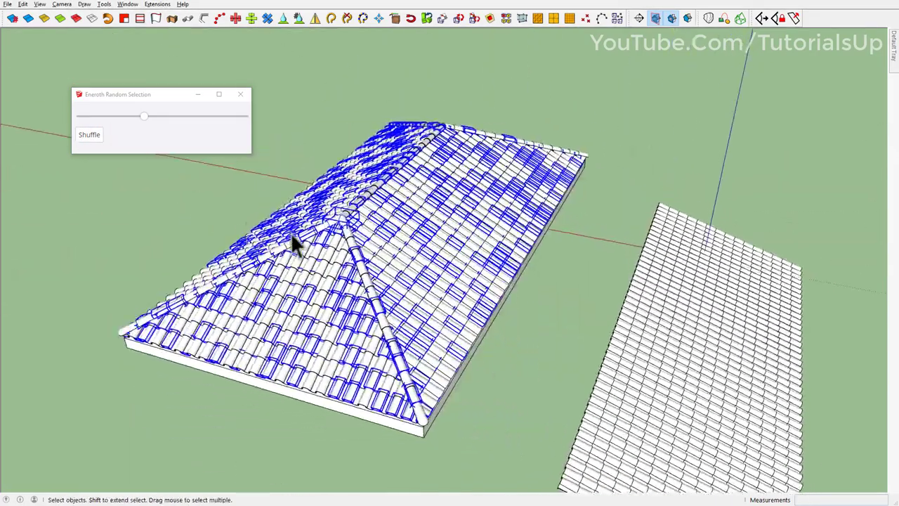
- Group the randomly picked tiles and paint the group with grey Color M03
right_click(351, 323)
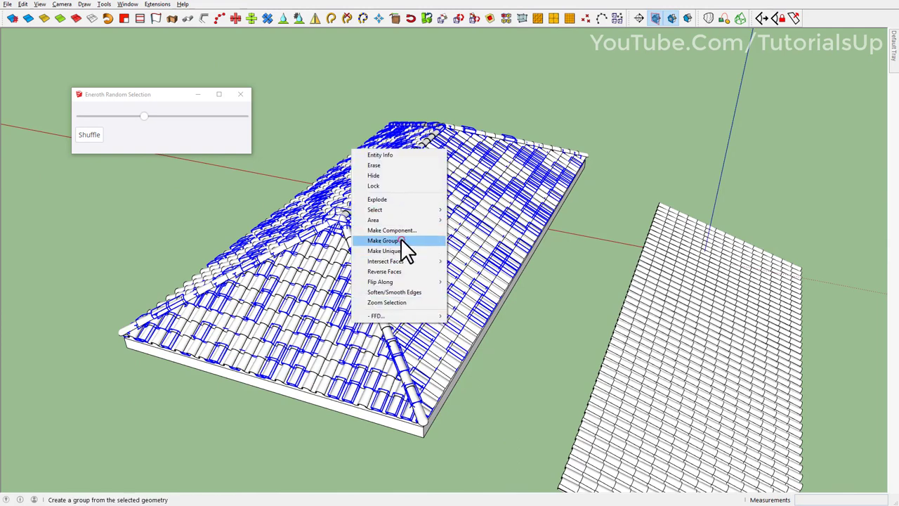
click(383, 240)
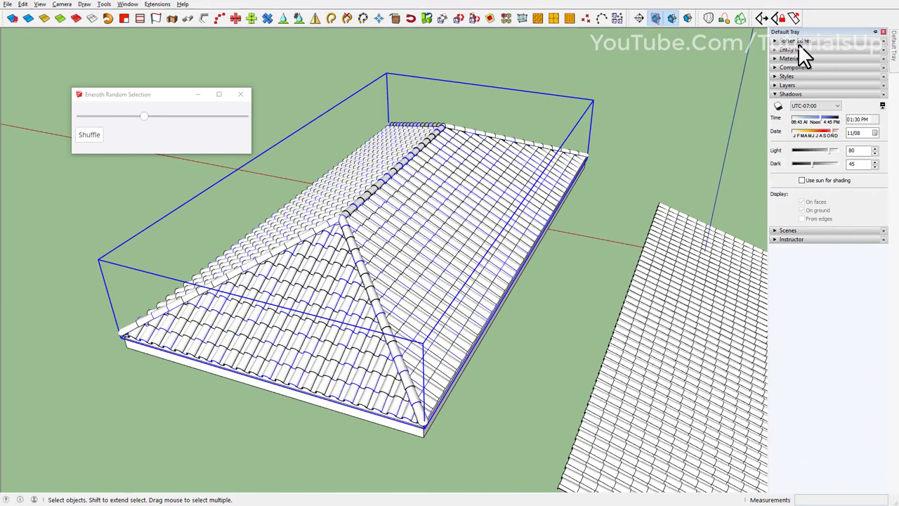
click(772, 93)
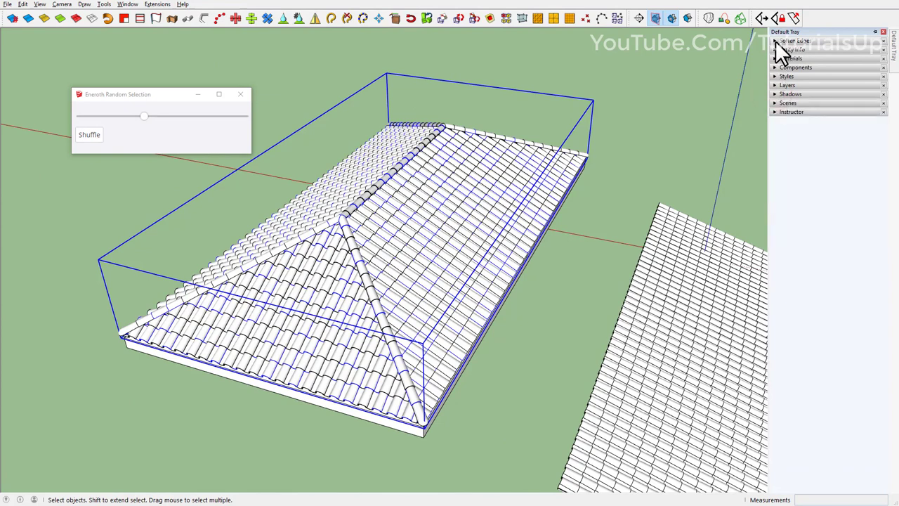
click(775, 58)
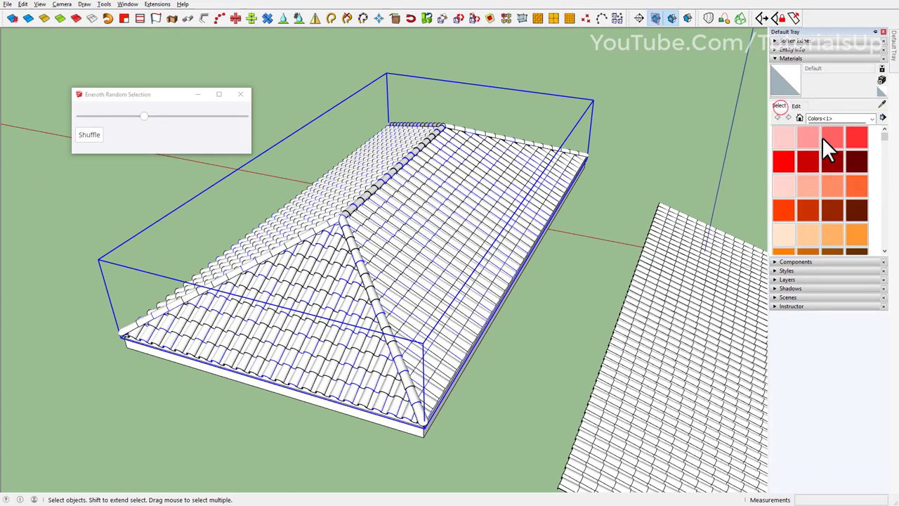
scroll(837, 171, down, 3)
scroll(837, 171, down, 3)
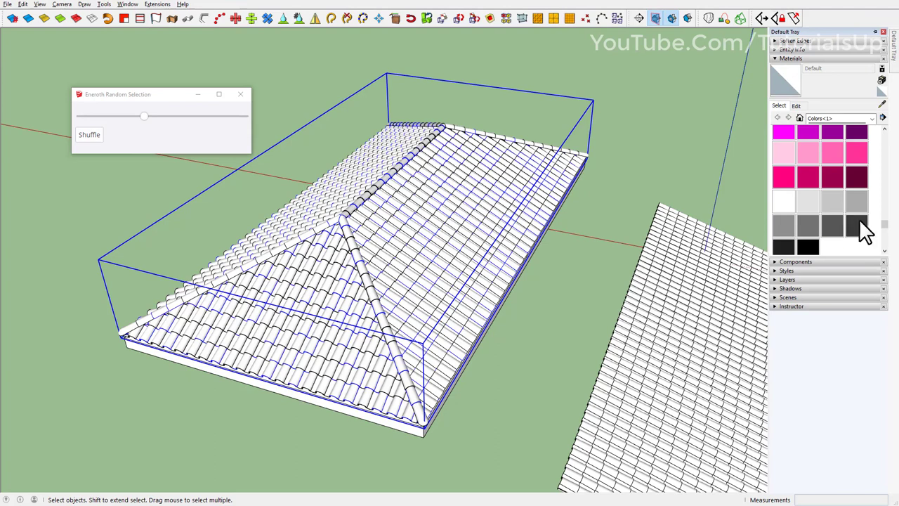
click(855, 198)
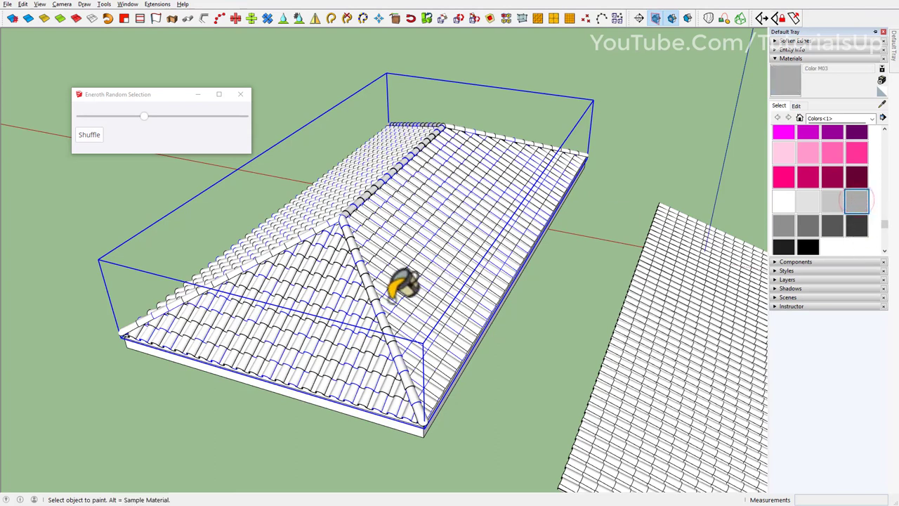
click(355, 314)
- Switch back to Select and window-select the whole roof again
key(space)
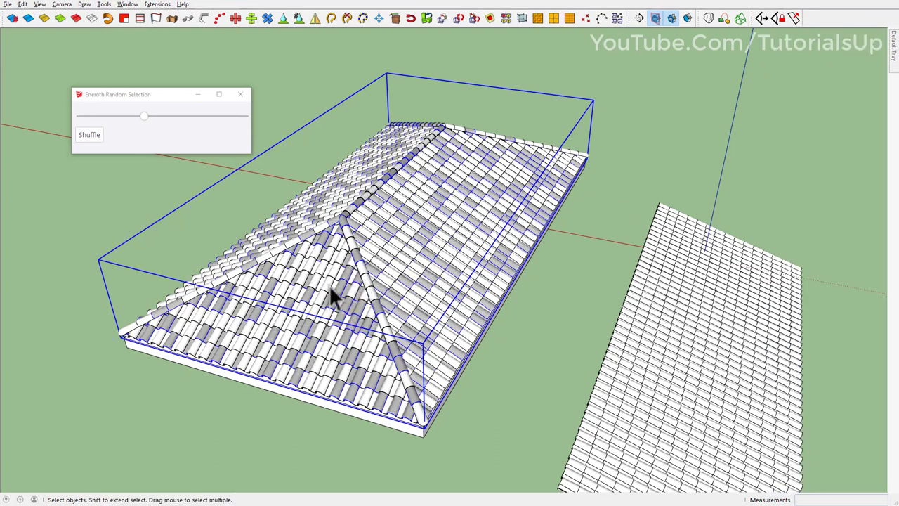
scroll(365, 397, down, 2)
scroll(354, 361, down, 2)
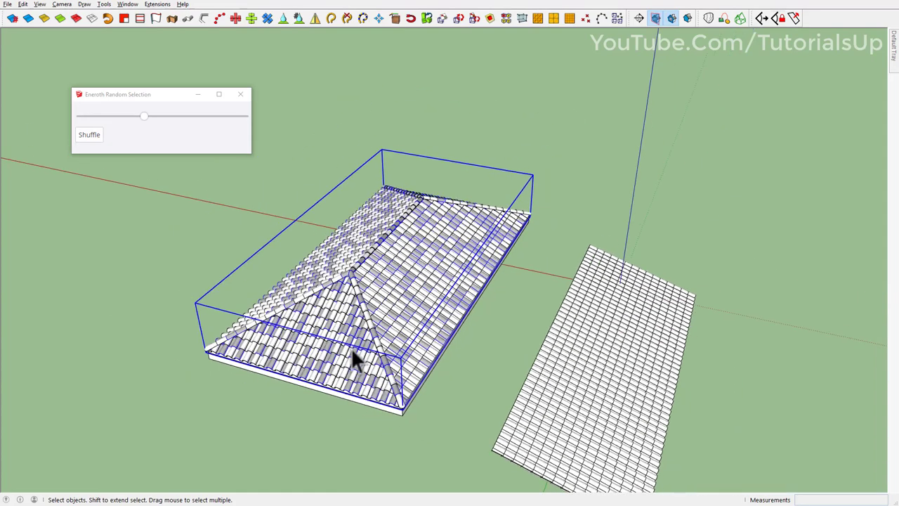
scroll(351, 348, down, 1)
mouse_move(188, 183)
mouse_down()
mouse_move(436, 349)
mouse_move(595, 440)
mouse_up()
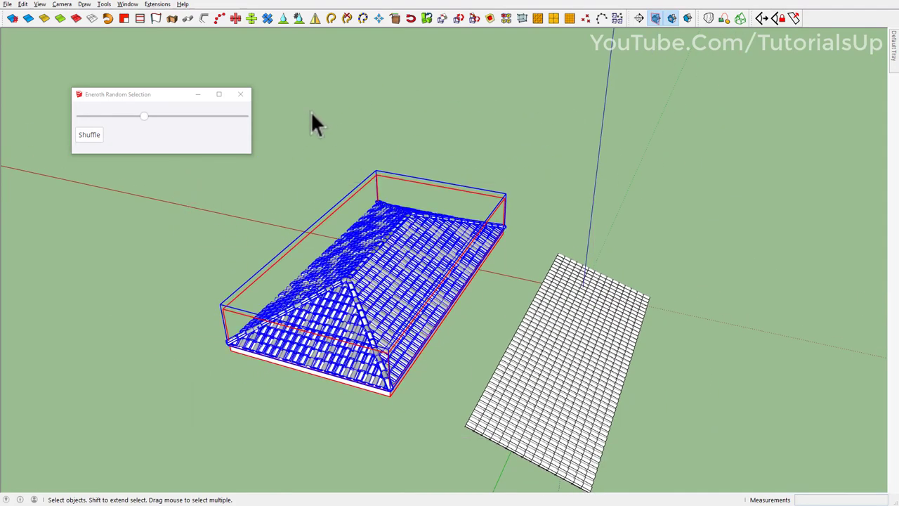
click(240, 94)
- Randomly select about half the roof tiles with Eneroth Random Selection and group them
scroll(378, 369, up, 2)
scroll(380, 372, up, 2)
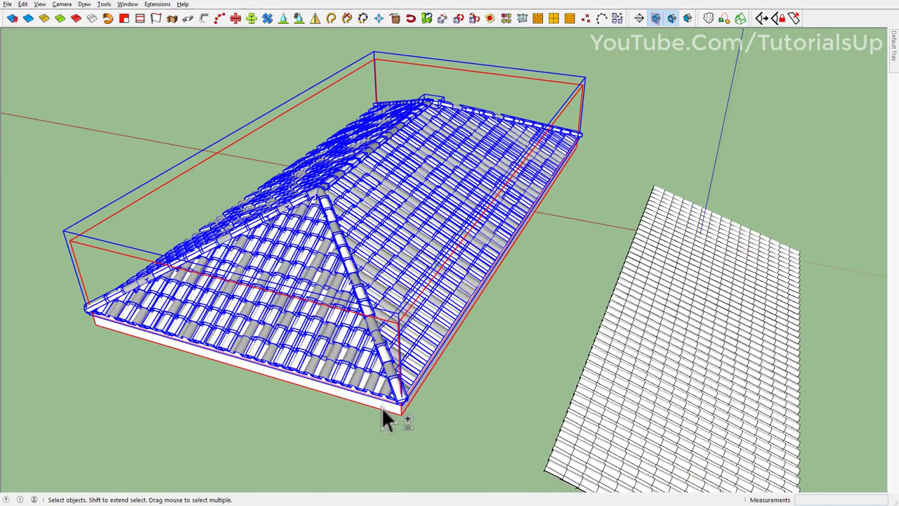
click(153, 6)
click(175, 16)
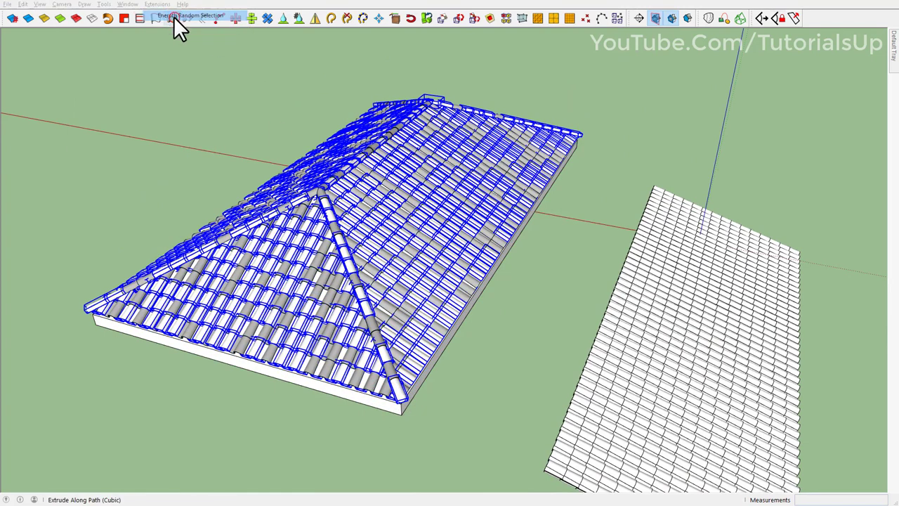
drag(245, 117, 161, 117)
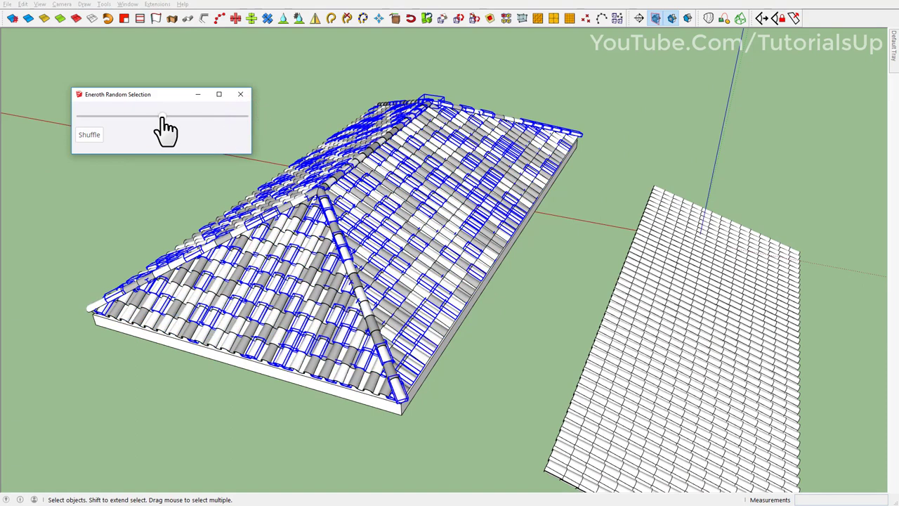
right_click(292, 257)
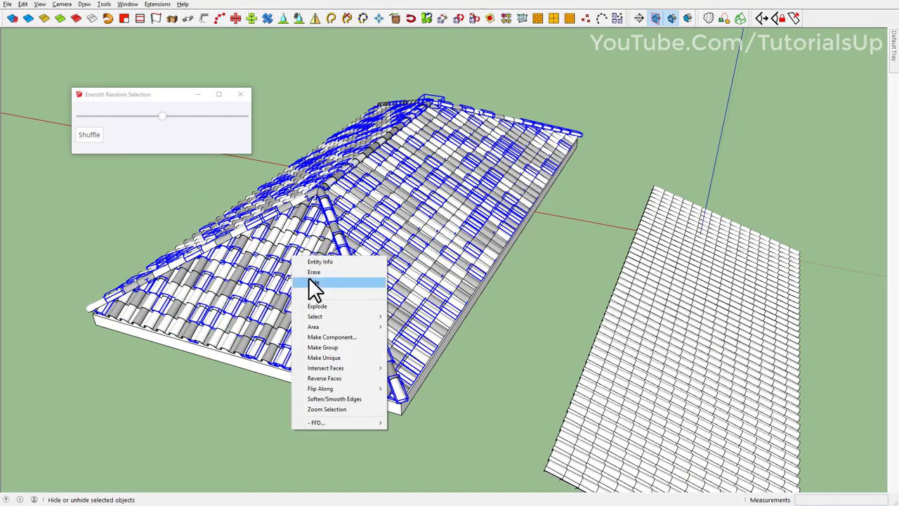
click(353, 347)
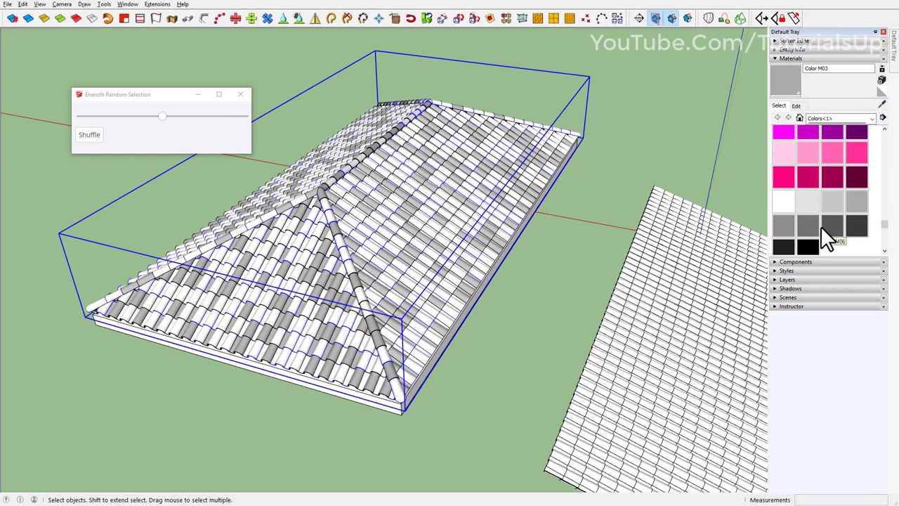
- Paint the new tile group a darker grey and orbit to view the roof
click(809, 225)
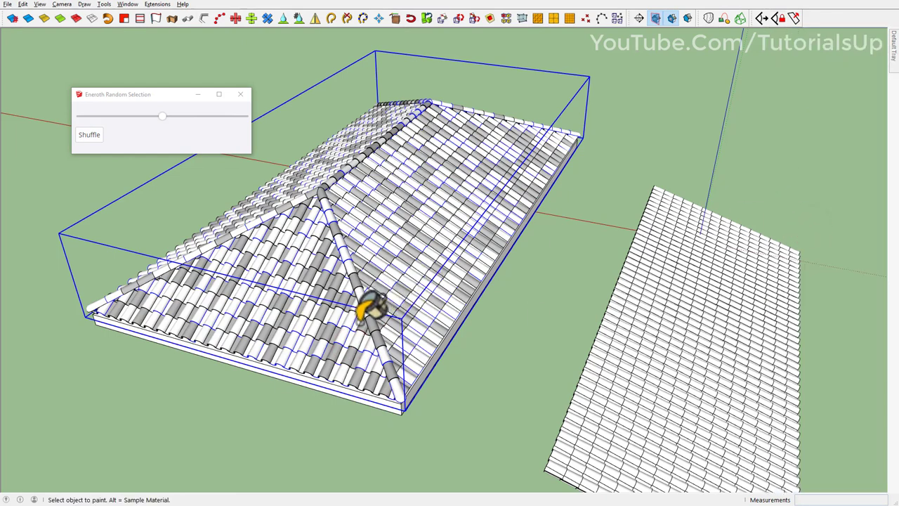
click(318, 351)
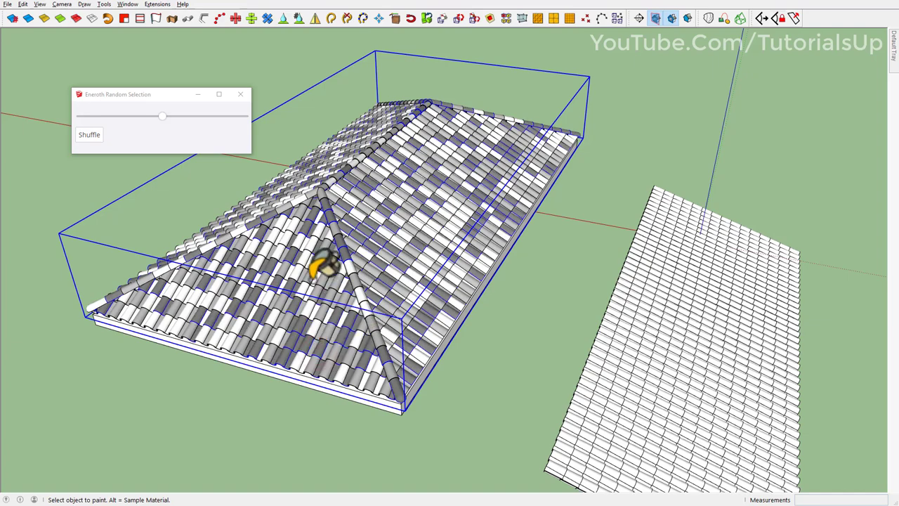
middle_drag(325, 260, 413, 284)
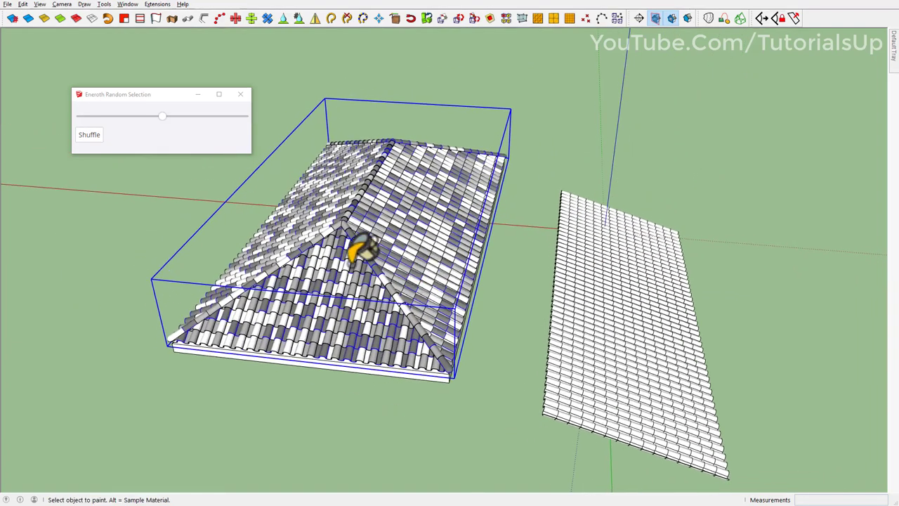
mouse_move(361, 251)
middle_down()
mouse_move(299, 254)
mouse_move(247, 172)
middle_up()
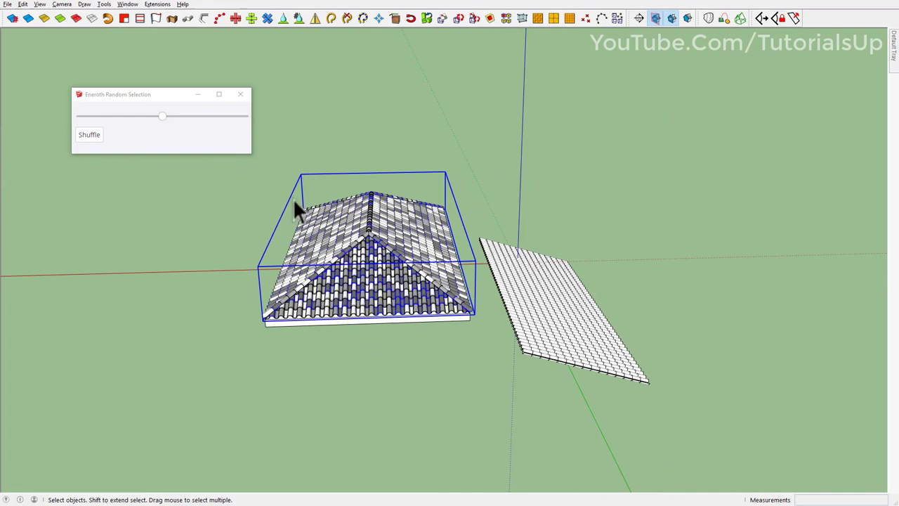
- Clear the selection and window-select a random batch of roof tiles
scroll(382, 302, up, 2)
scroll(320, 345, up, 3)
scroll(333, 361, up, 2)
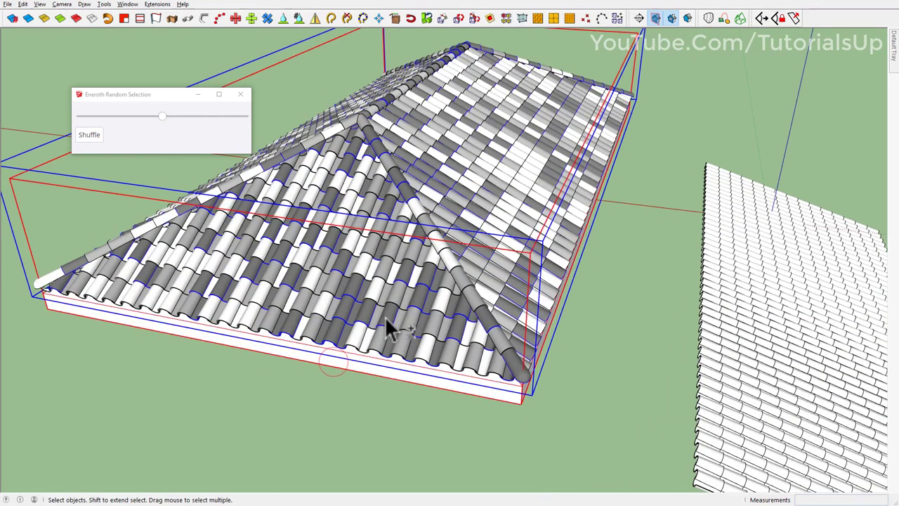
click(371, 392)
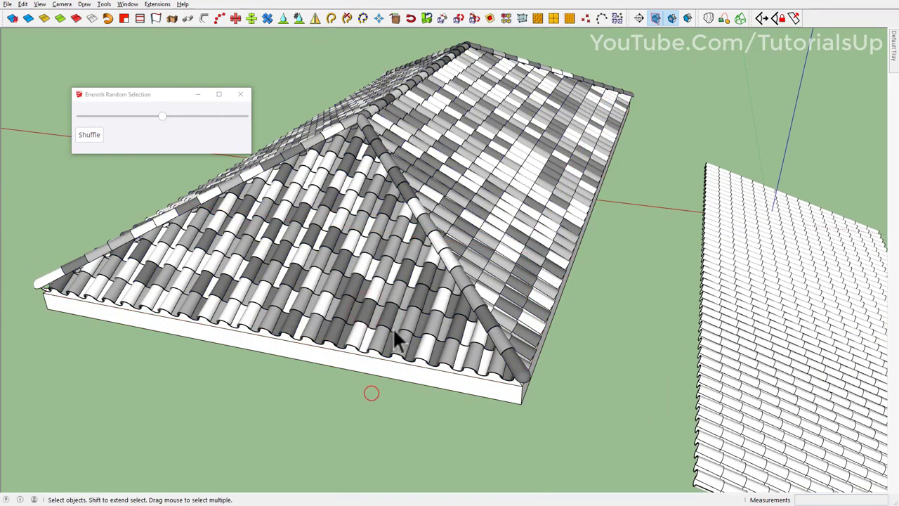
click(397, 297)
shift+click(389, 371)
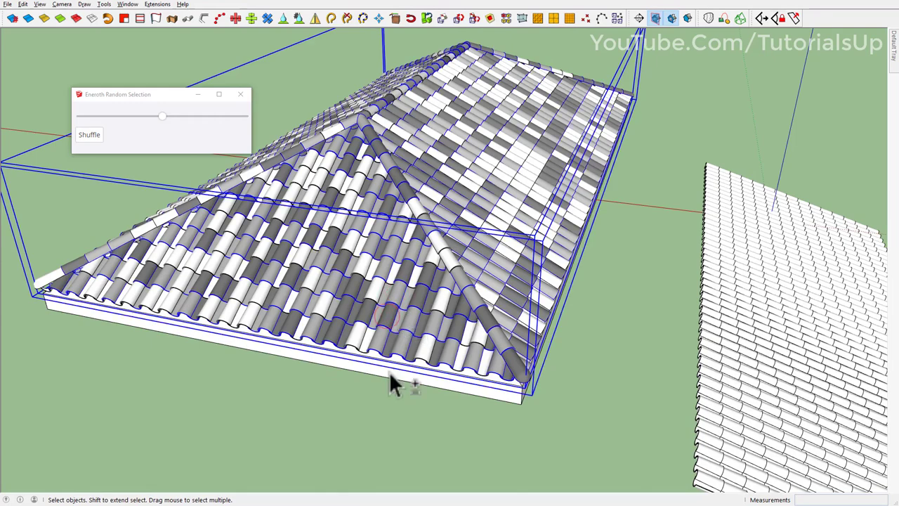
scroll(389, 373, down, 3)
scroll(369, 346, down, 1)
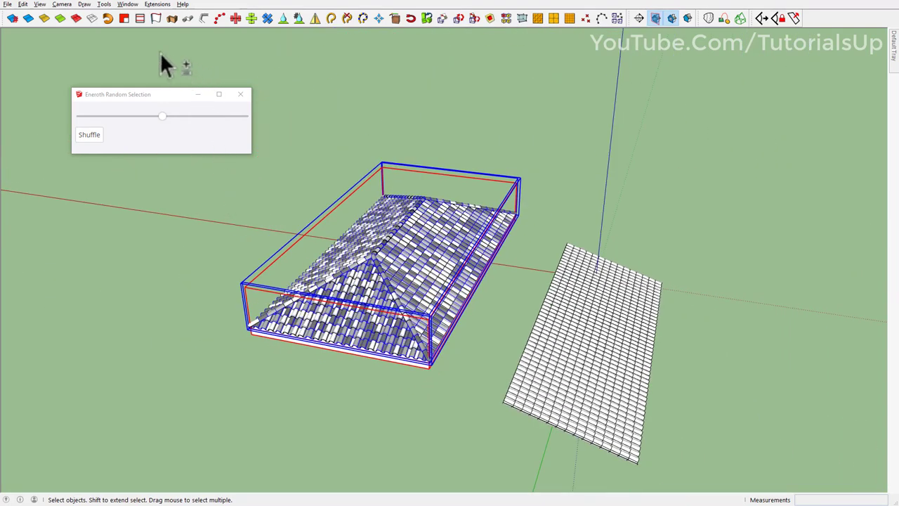
drag(161, 56, 598, 451)
scroll(415, 287, up, 2)
scroll(375, 320, up, 3)
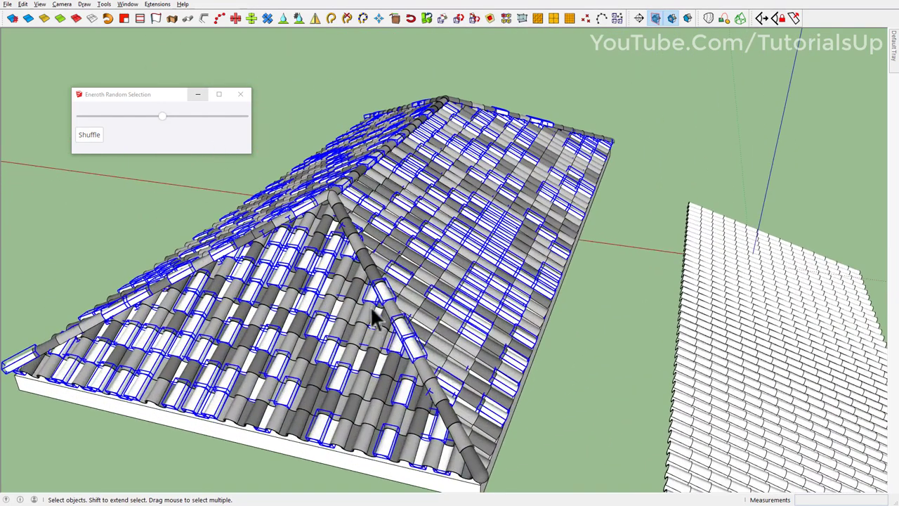
- Group the selected tiles and paint the new group black
right_click(371, 296)
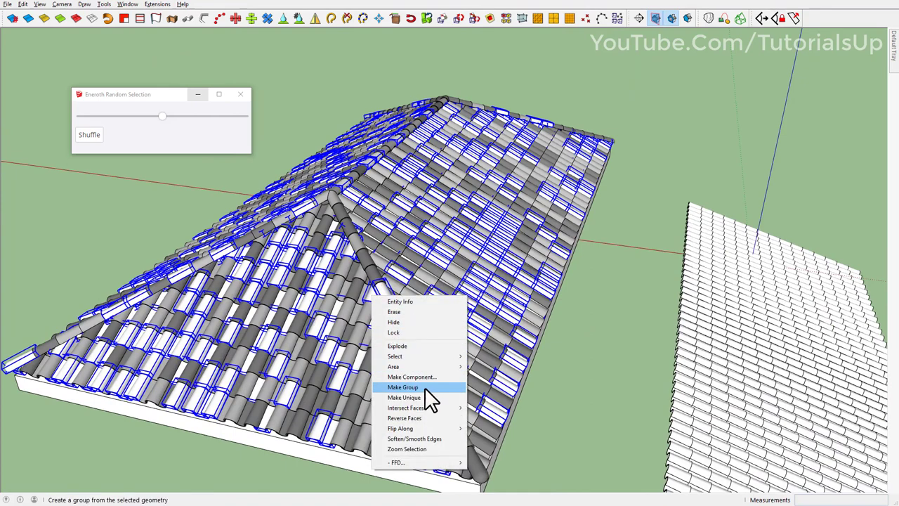
click(402, 387)
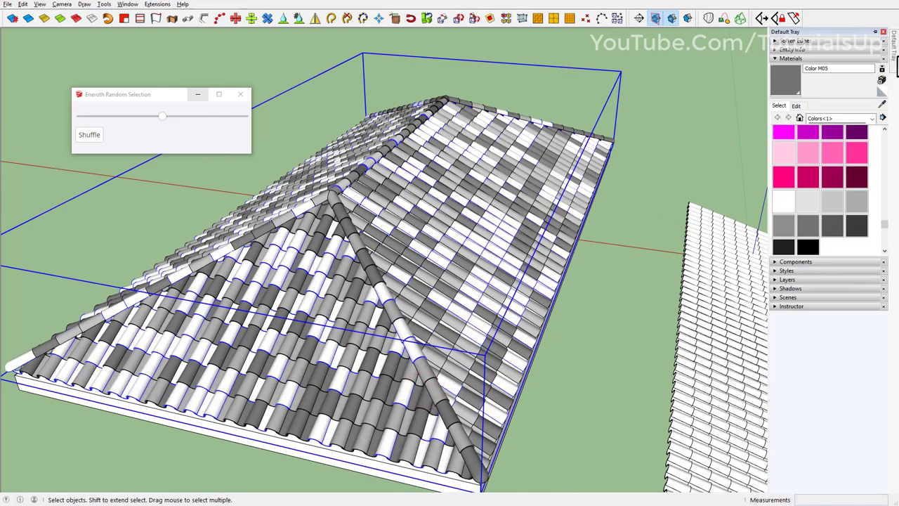
click(782, 244)
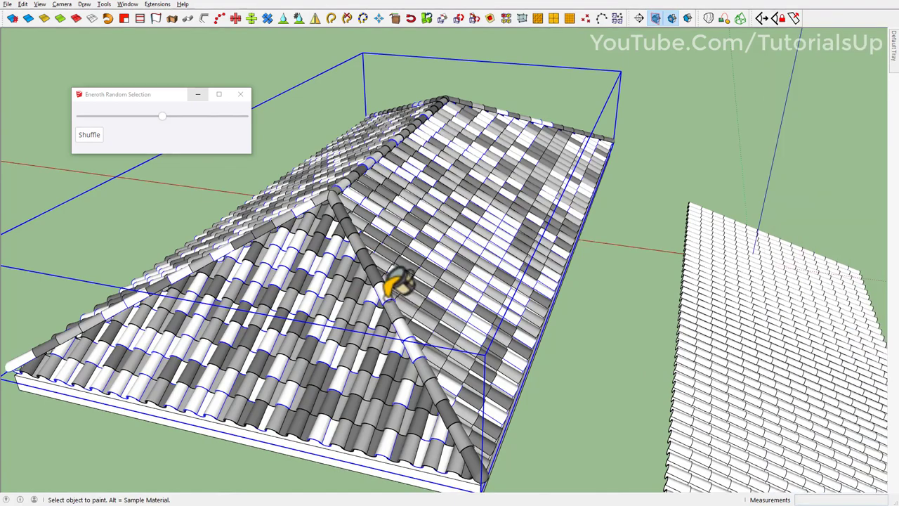
click(395, 283)
middle_drag(395, 283, 411, 267)
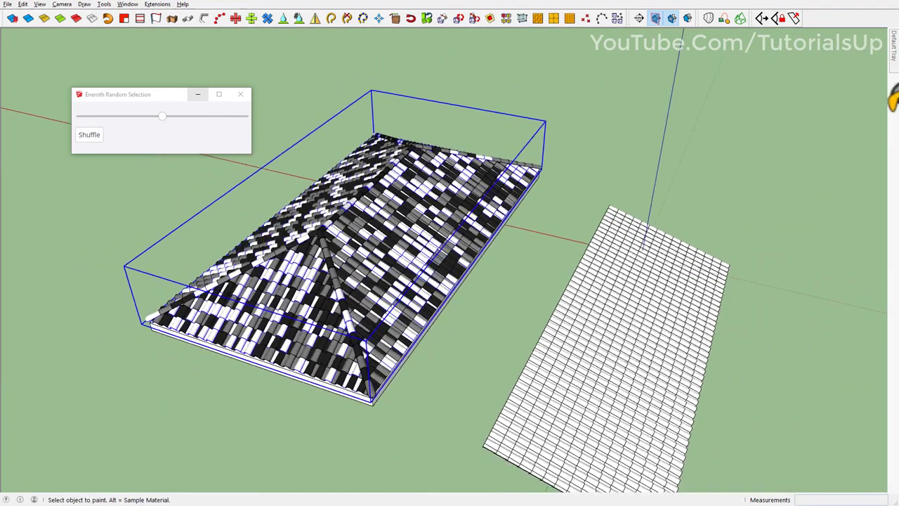
- Edit the black tile material in HSB to saturation 52 and brightness 76, making it terracotta
click(884, 32)
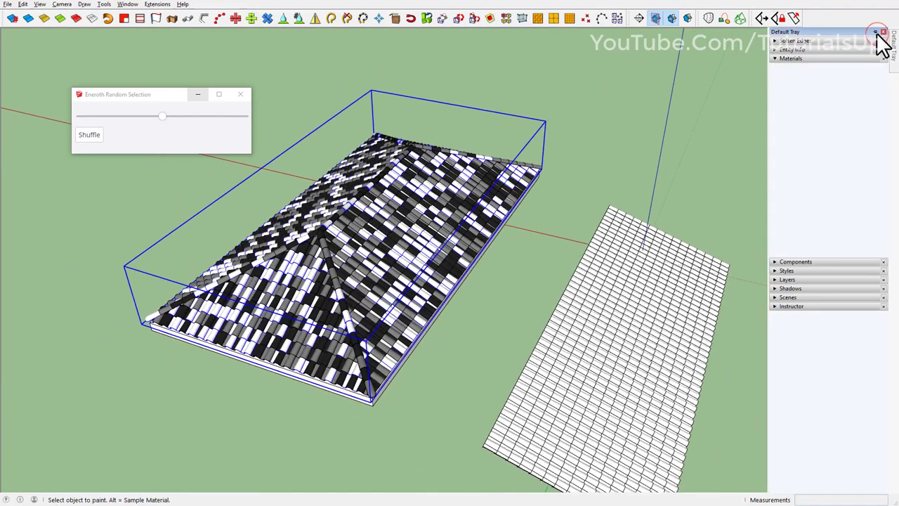
click(806, 105)
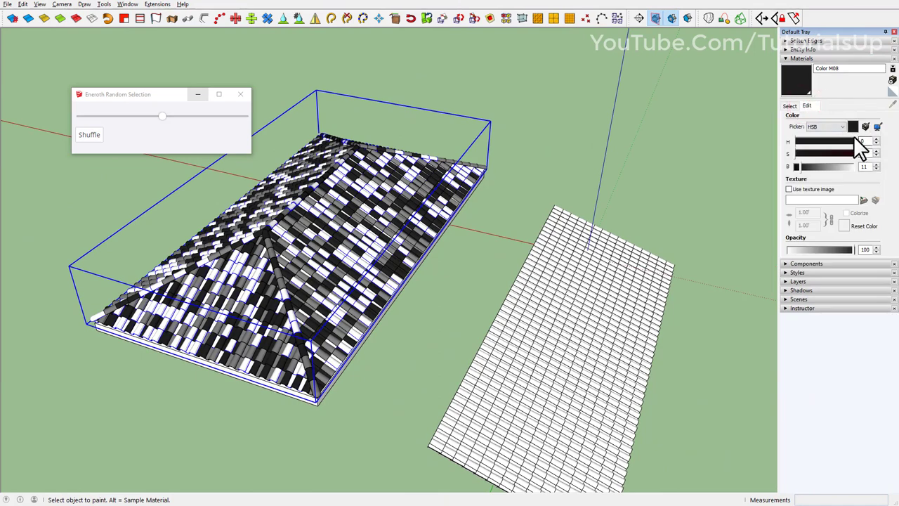
click(818, 147)
text(52)
key(Return)
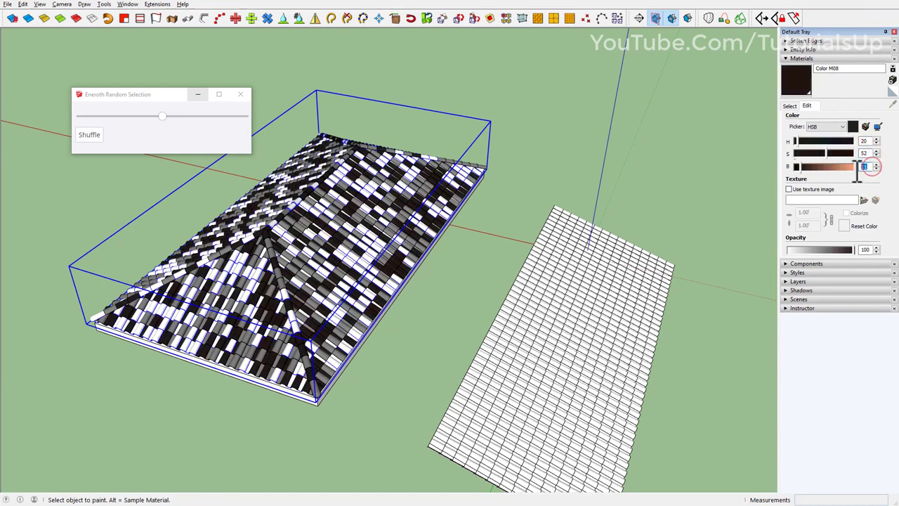
text(76)
key(Return)
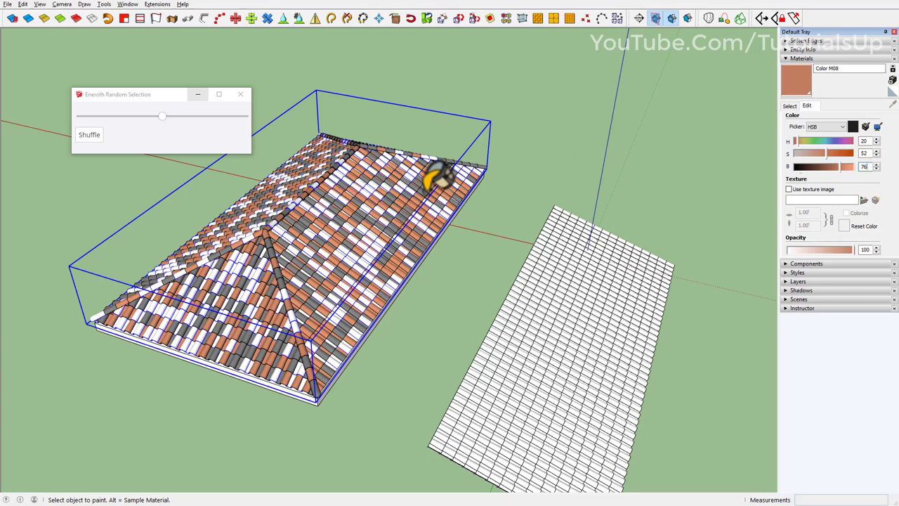
scroll(431, 186, up, 1)
alt+click(344, 287)
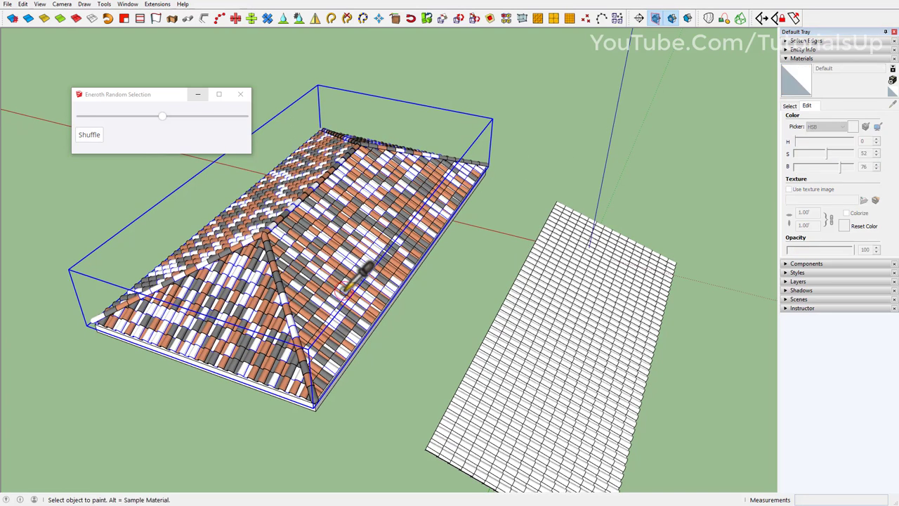
- Create a new orange-brown material with values 68 and 72 and paint the white tiles
click(892, 80)
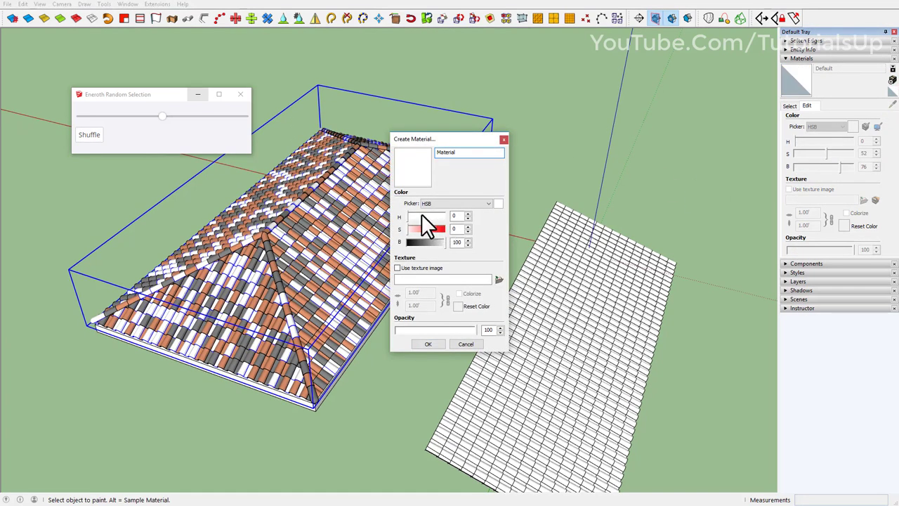
double_click(455, 216)
text(68)
double_click(457, 241)
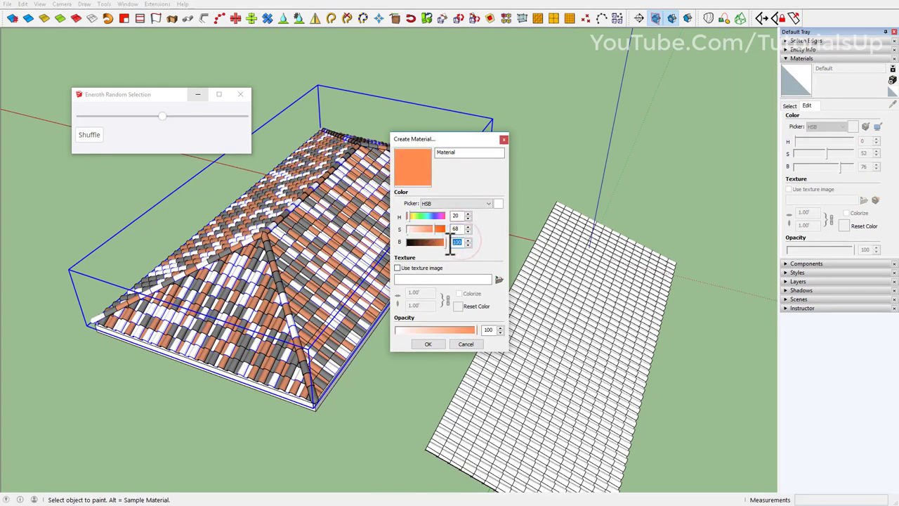
text(72)
click(430, 343)
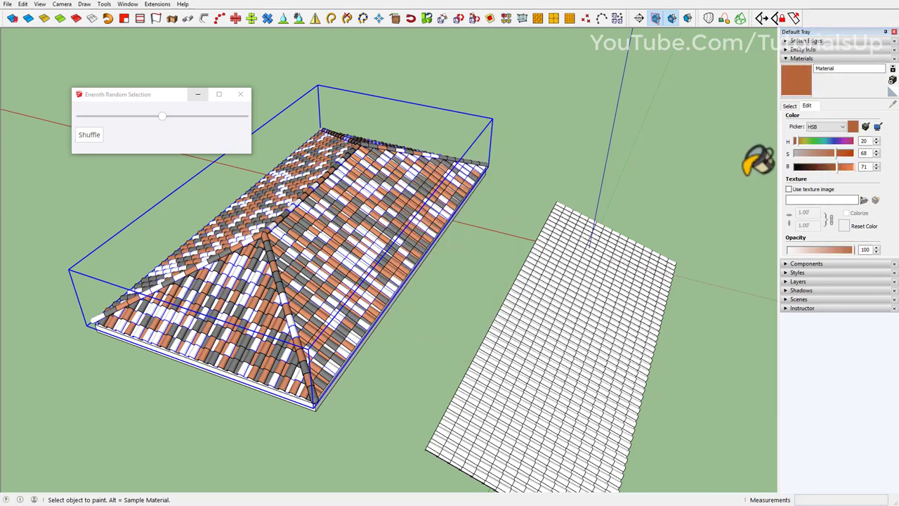
click(379, 255)
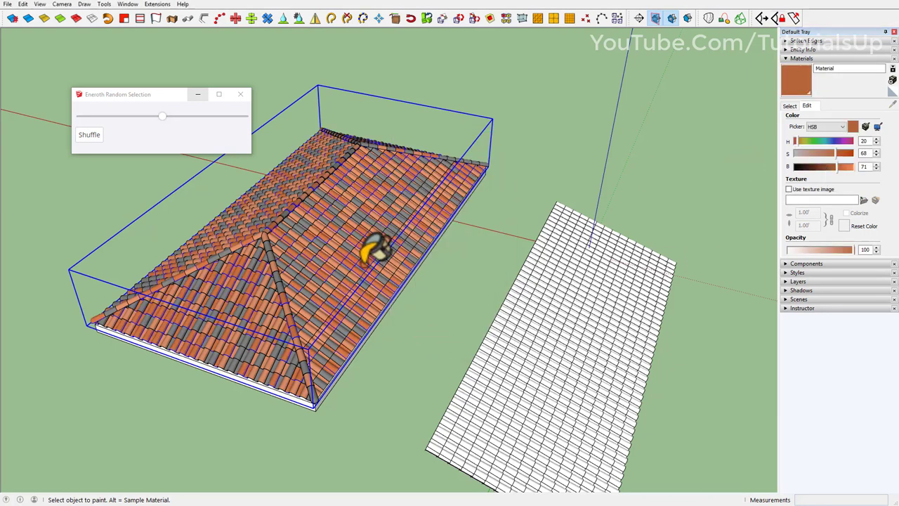
- Sample the grey Color M05 and change it to hue 19, saturation 70, brightness 60
alt+click(310, 302)
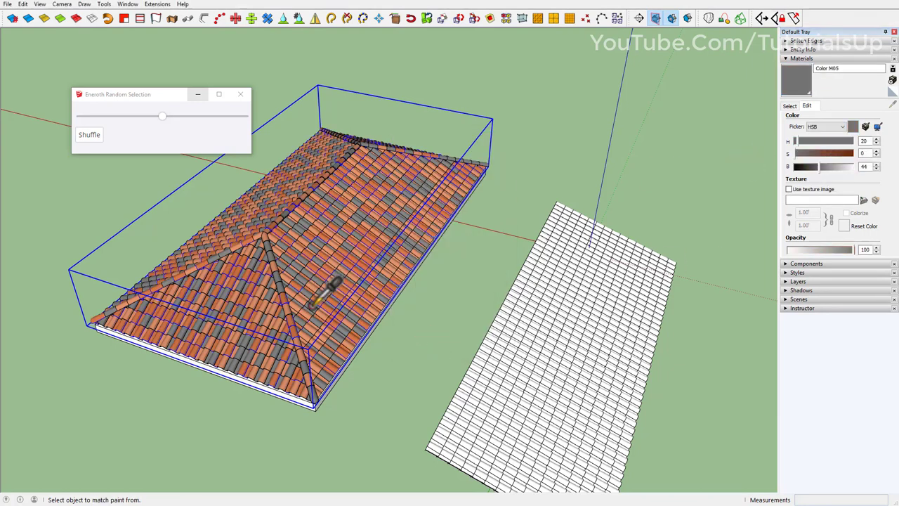
double_click(864, 140)
text(19)
key(Tab)
text(70)
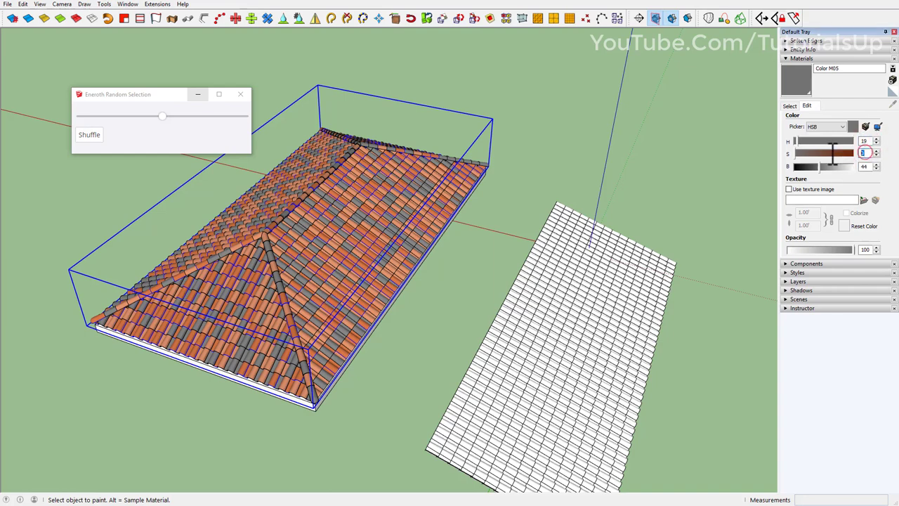
key(Tab)
text(60)
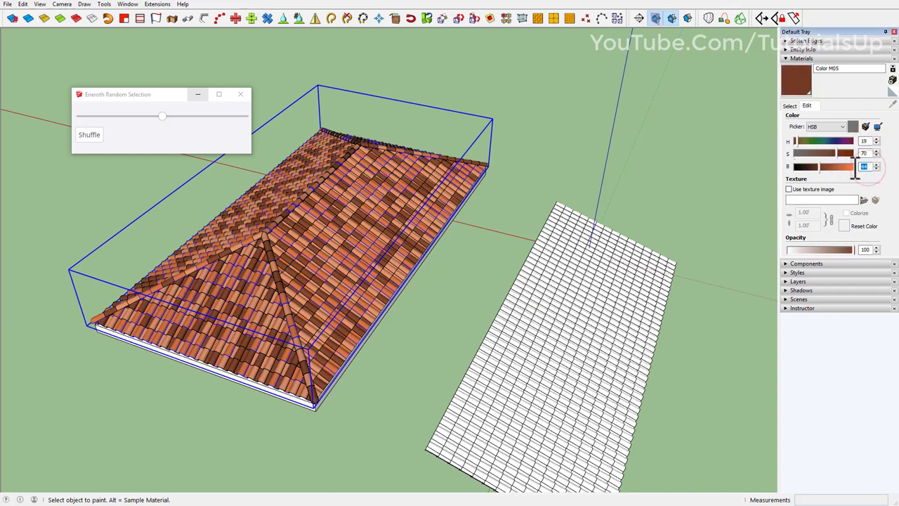
- Deselect the roof and close the Eneroth Random Selection window
middle_drag(436, 211, 330, 194)
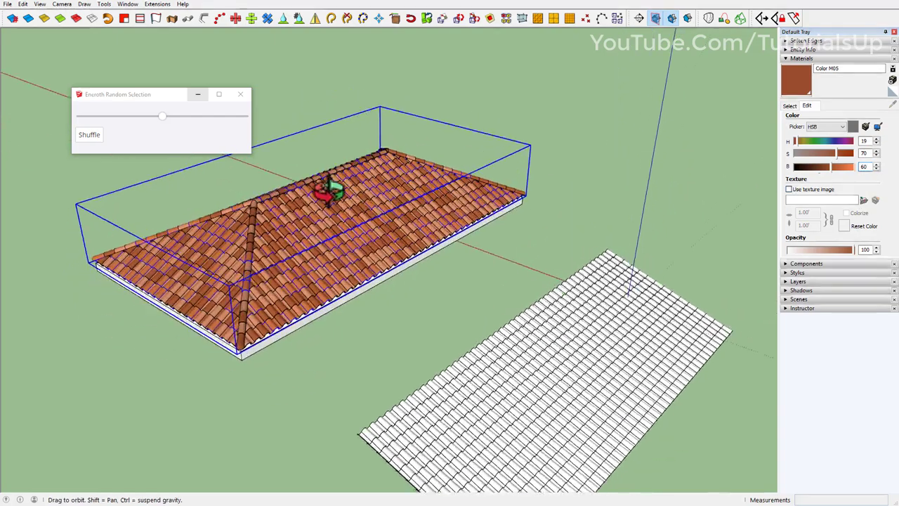
key(space)
click(600, 202)
middle_drag(600, 202, 554, 242)
scroll(313, 255, up, 3)
scroll(323, 305, up, 2)
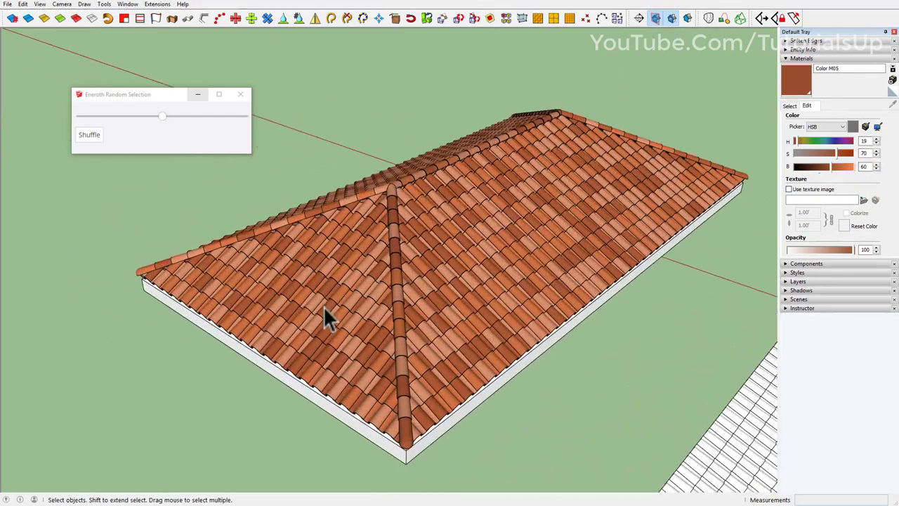
mouse_move(323, 306)
middle_down()
mouse_move(381, 281)
mouse_move(489, 291)
mouse_move(381, 271)
mouse_move(417, 271)
mouse_move(366, 210)
middle_up()
click(242, 94)
- Select the spare white tile panel beside the roof and inspect the finished roof
scroll(501, 257, down, 5)
click(600, 284)
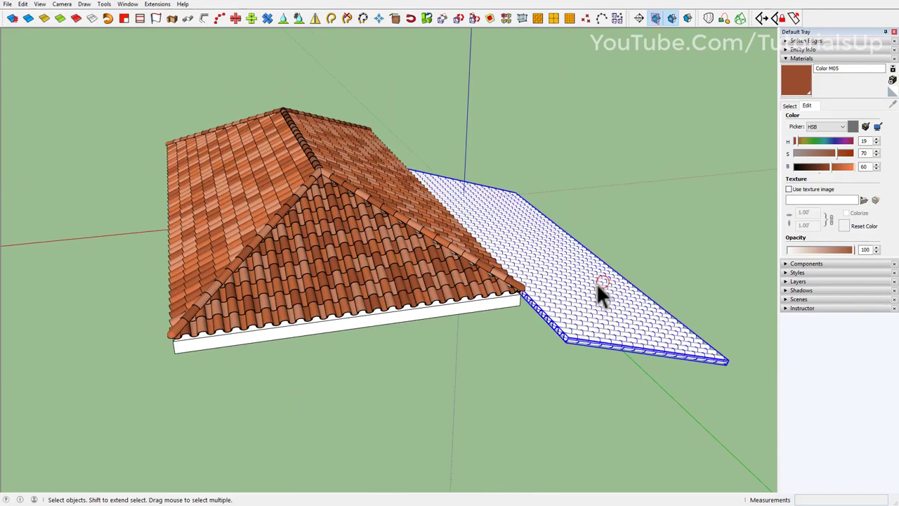
middle_drag(397, 323, 465, 351)
scroll(351, 337, up, 3)
mouse_move(352, 337)
middle_down()
mouse_move(421, 358)
mouse_move(382, 298)
mouse_move(457, 261)
mouse_move(325, 288)
mouse_move(418, 253)
middle_up()
scroll(311, 321, up, 2)
scroll(316, 331, up, 2)
mouse_move(316, 331)
middle_down()
mouse_move(427, 316)
mouse_move(227, 264)
mouse_move(390, 302)
mouse_move(257, 292)
mouse_move(311, 280)
mouse_move(358, 285)
middle_up()
scroll(372, 302, down, 4)
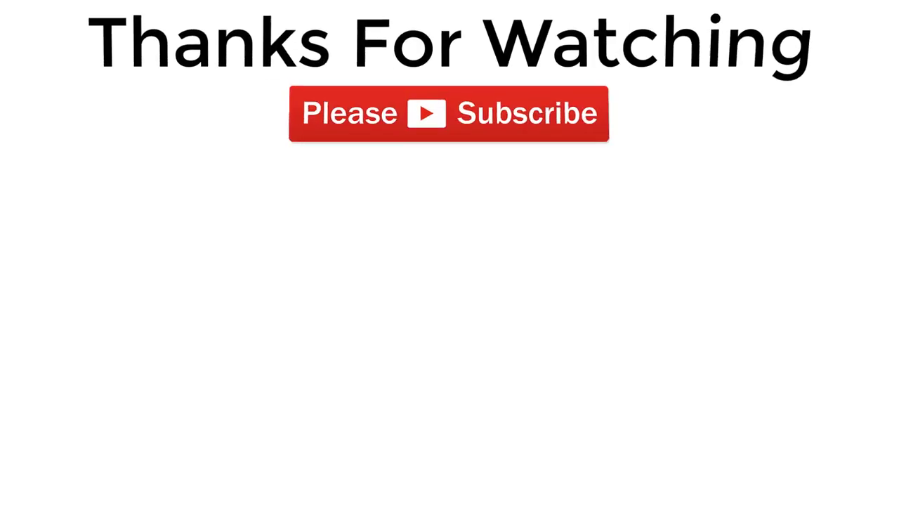